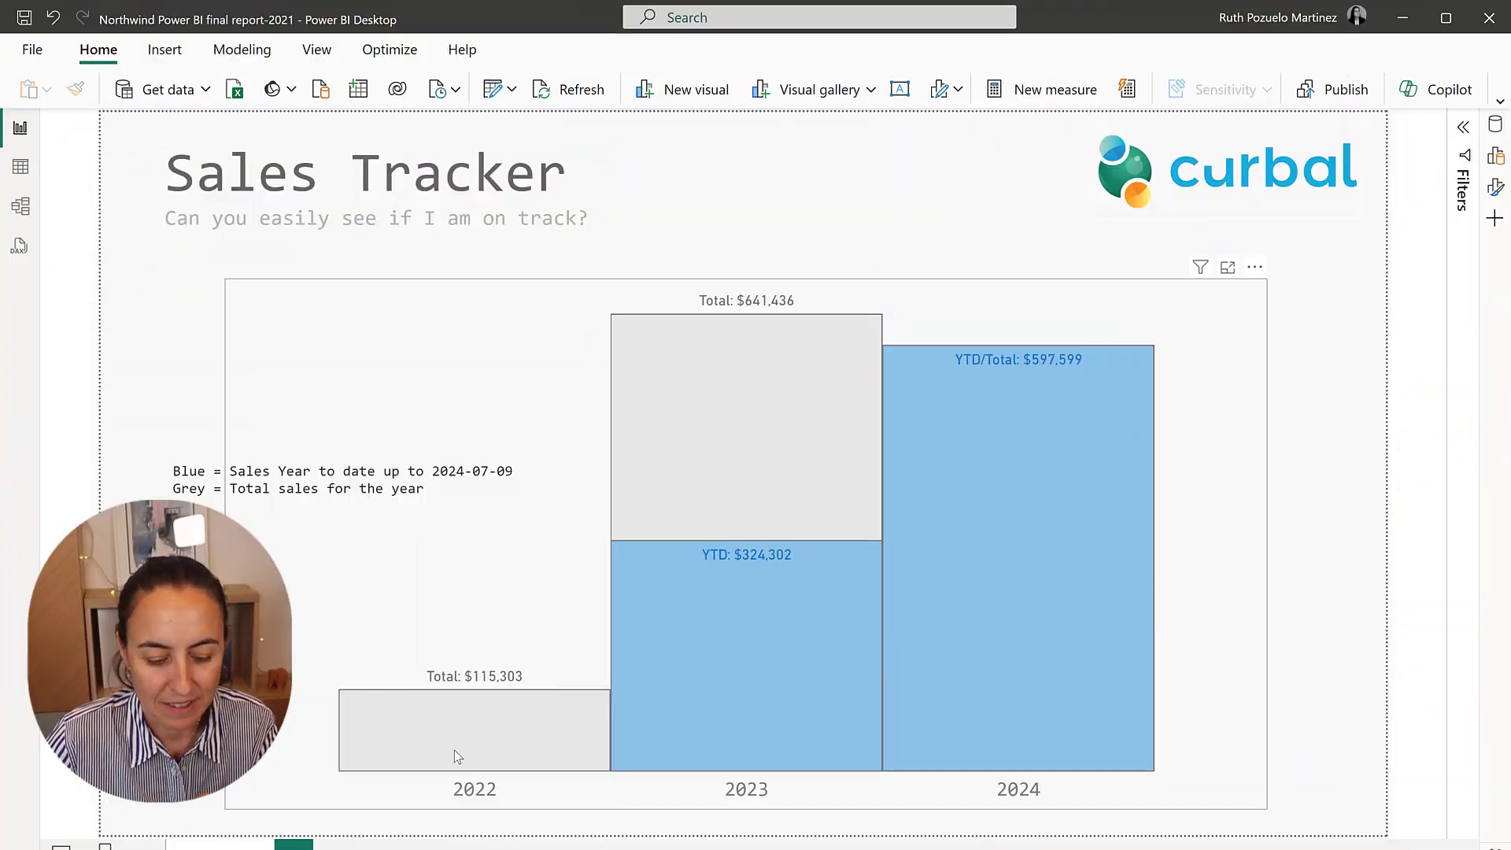
- Review the existing Sales Tracker chart of 2024 YTD versus 2023 YTD and total sales
{"action": "mouse_move", "coordinate": [455, 750]}
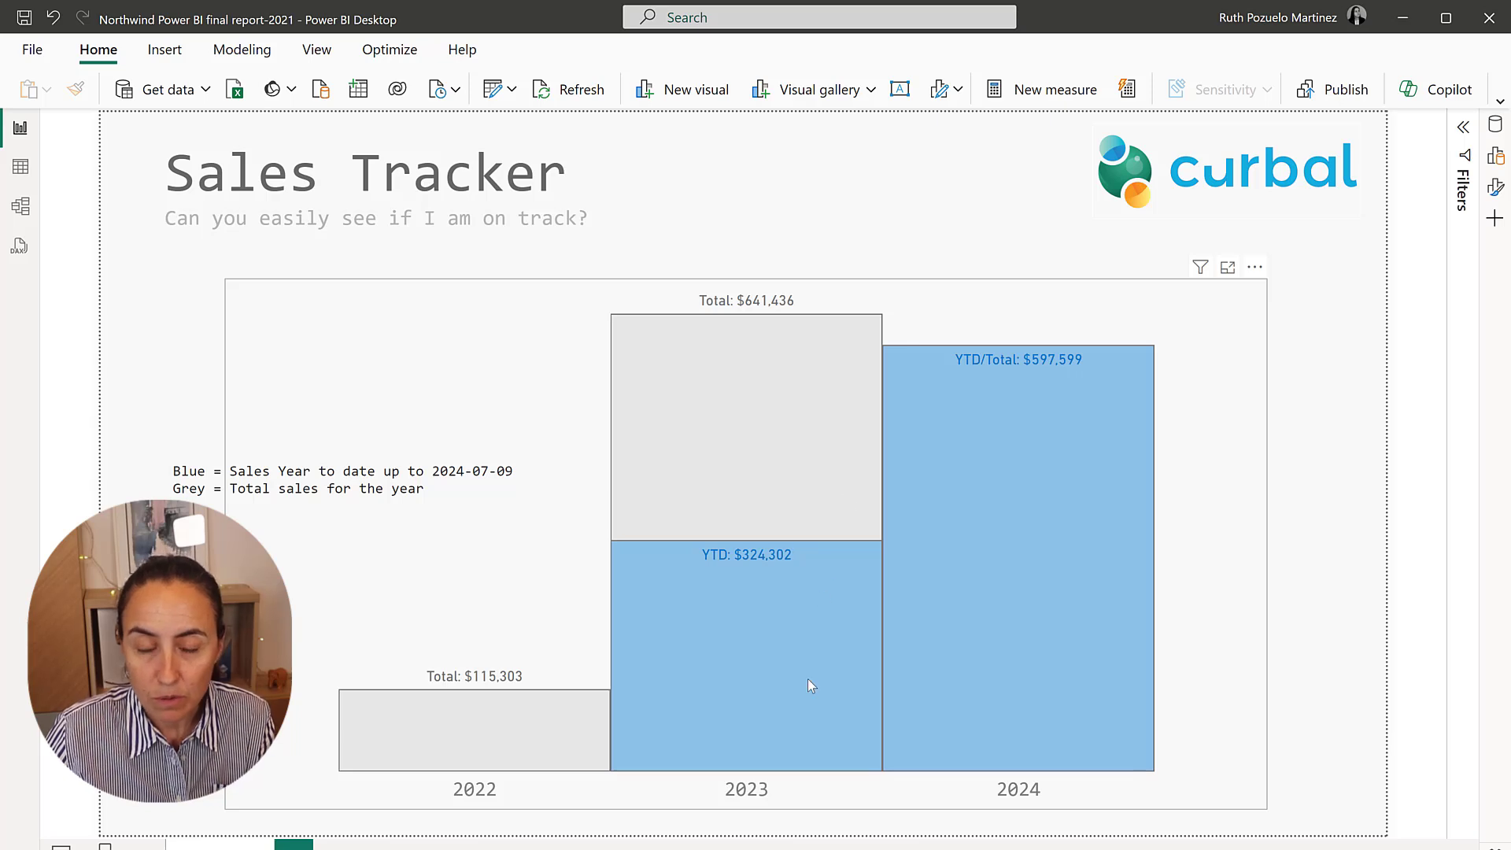
{"action": "mouse_move", "coordinate": [808, 679]}
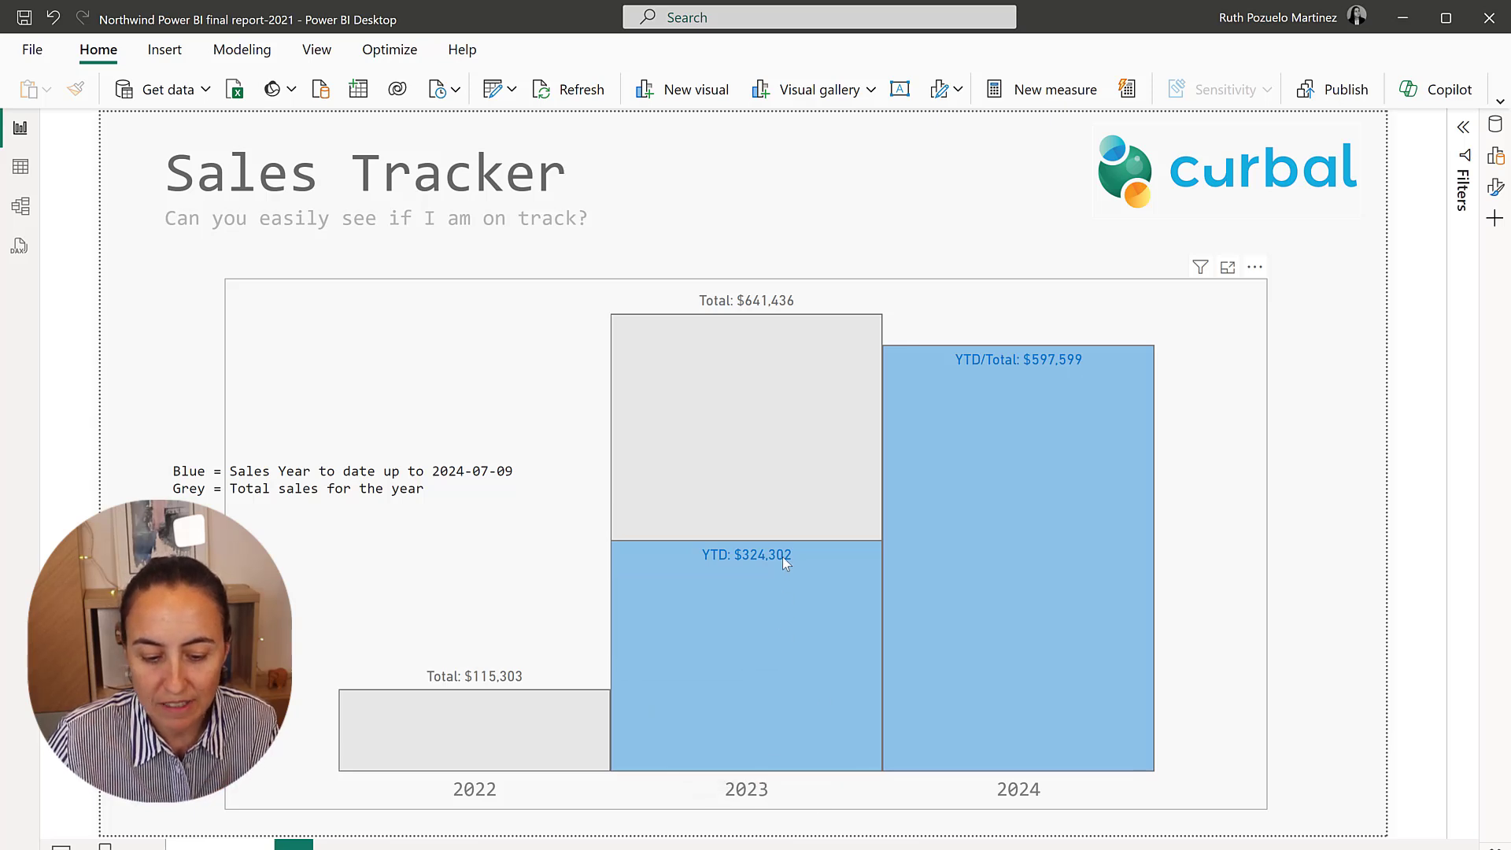
{"action": "mouse_move", "coordinate": [1067, 604]}
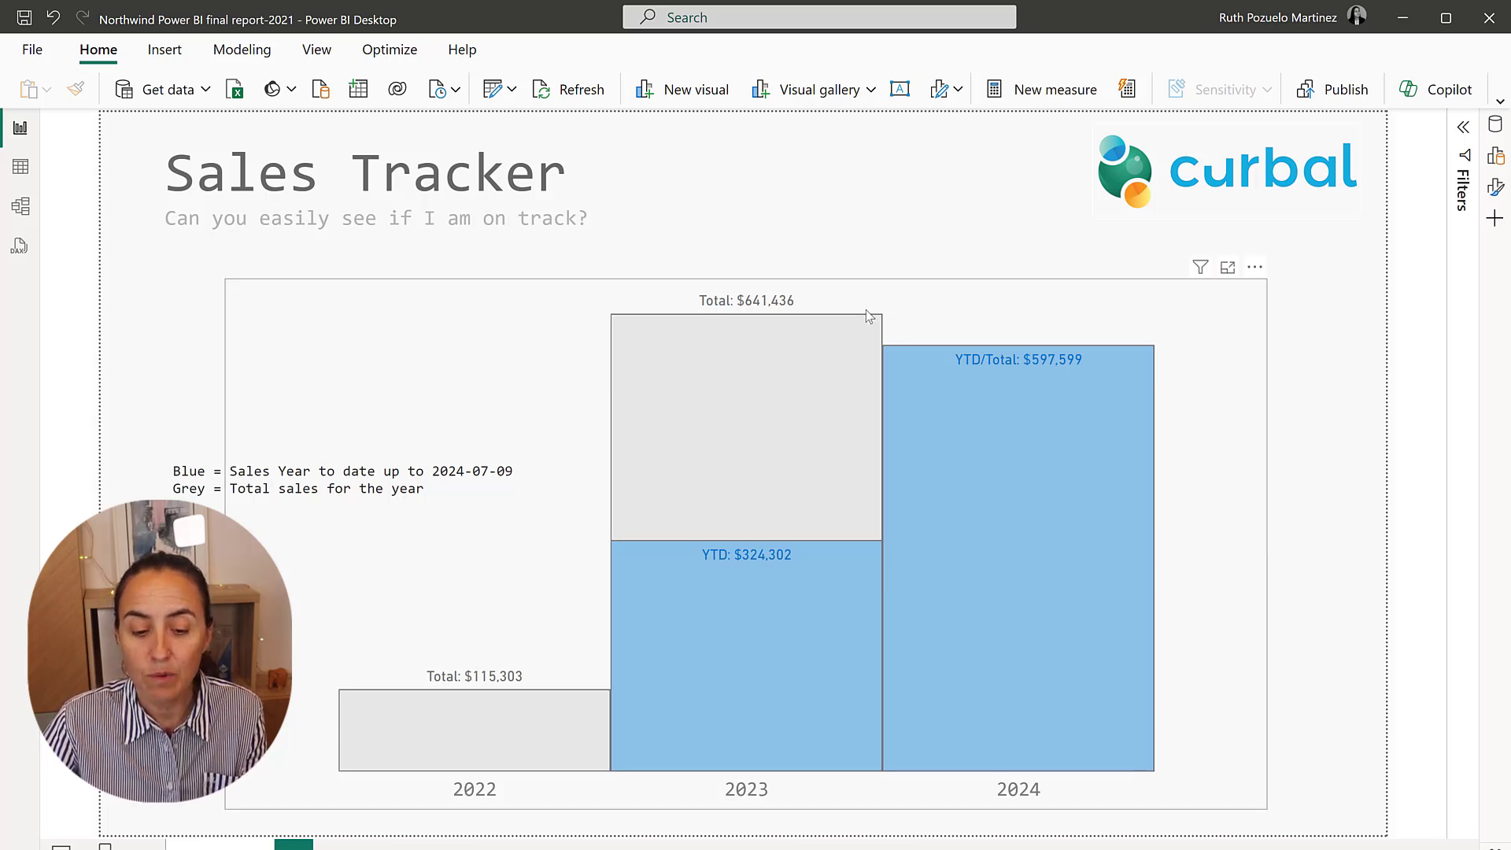
{"action": "mouse_move", "coordinate": [769, 398]}
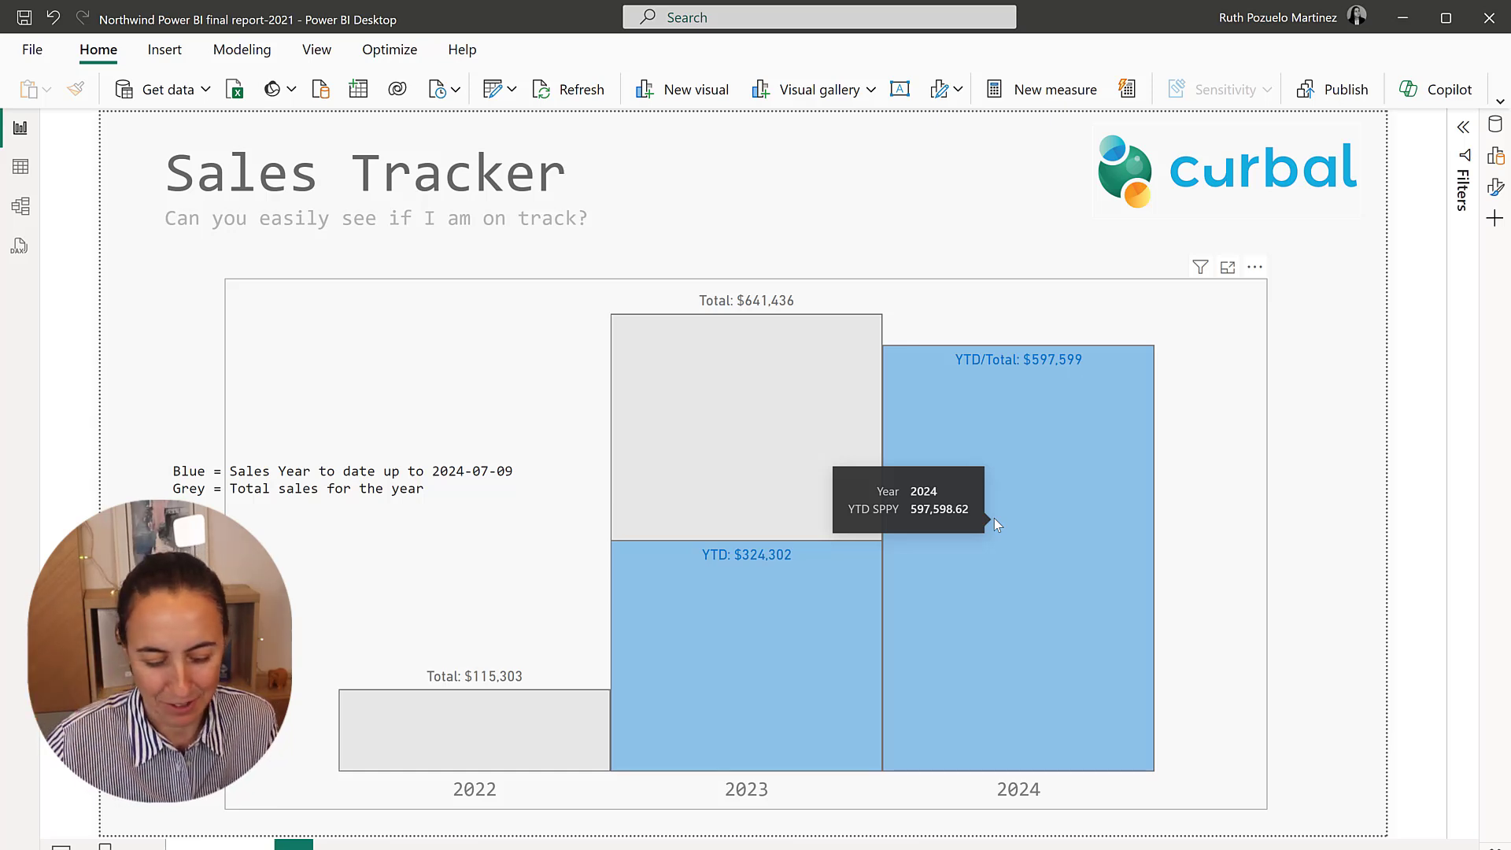
- Clear the old chart and start a new visual with Calendar Year, Sales and YTD SPPY
{"action": "left_click", "coordinate": [1496, 123]}
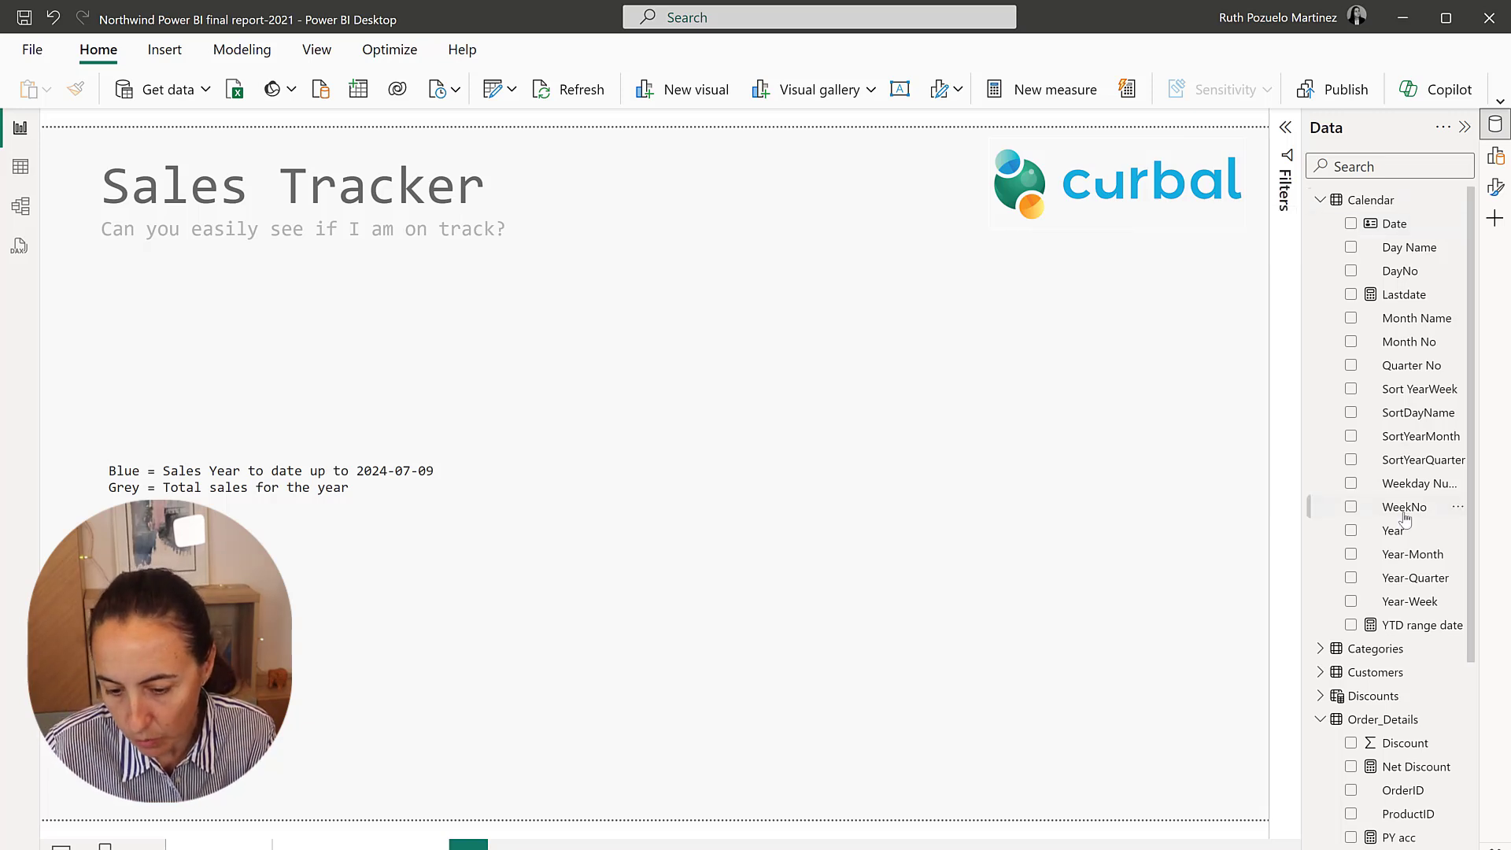
{"action": "left_click", "coordinate": [1351, 531]}
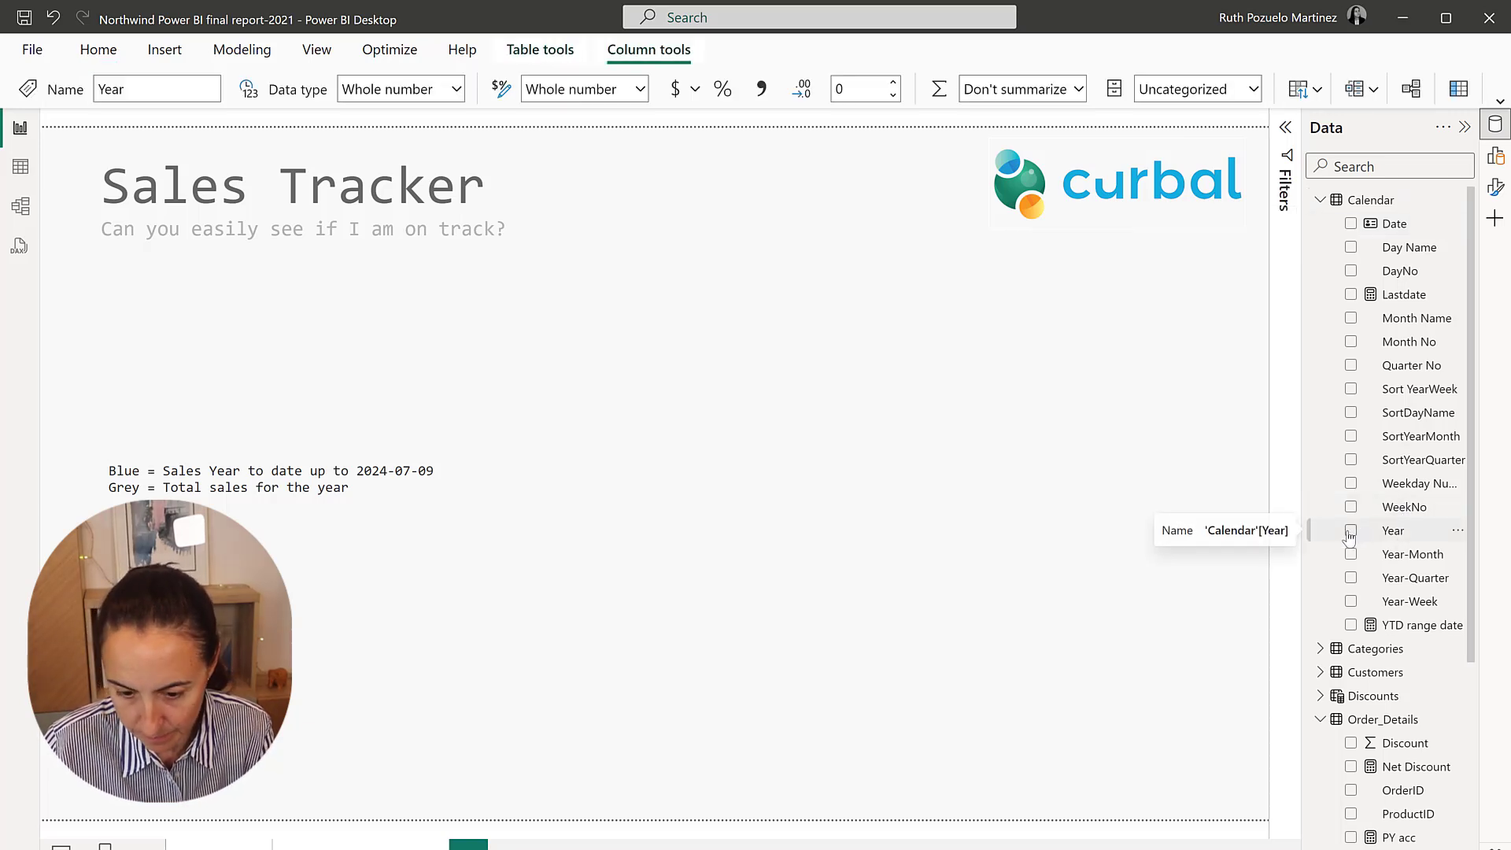
{"action": "left_click", "coordinate": [1321, 200]}
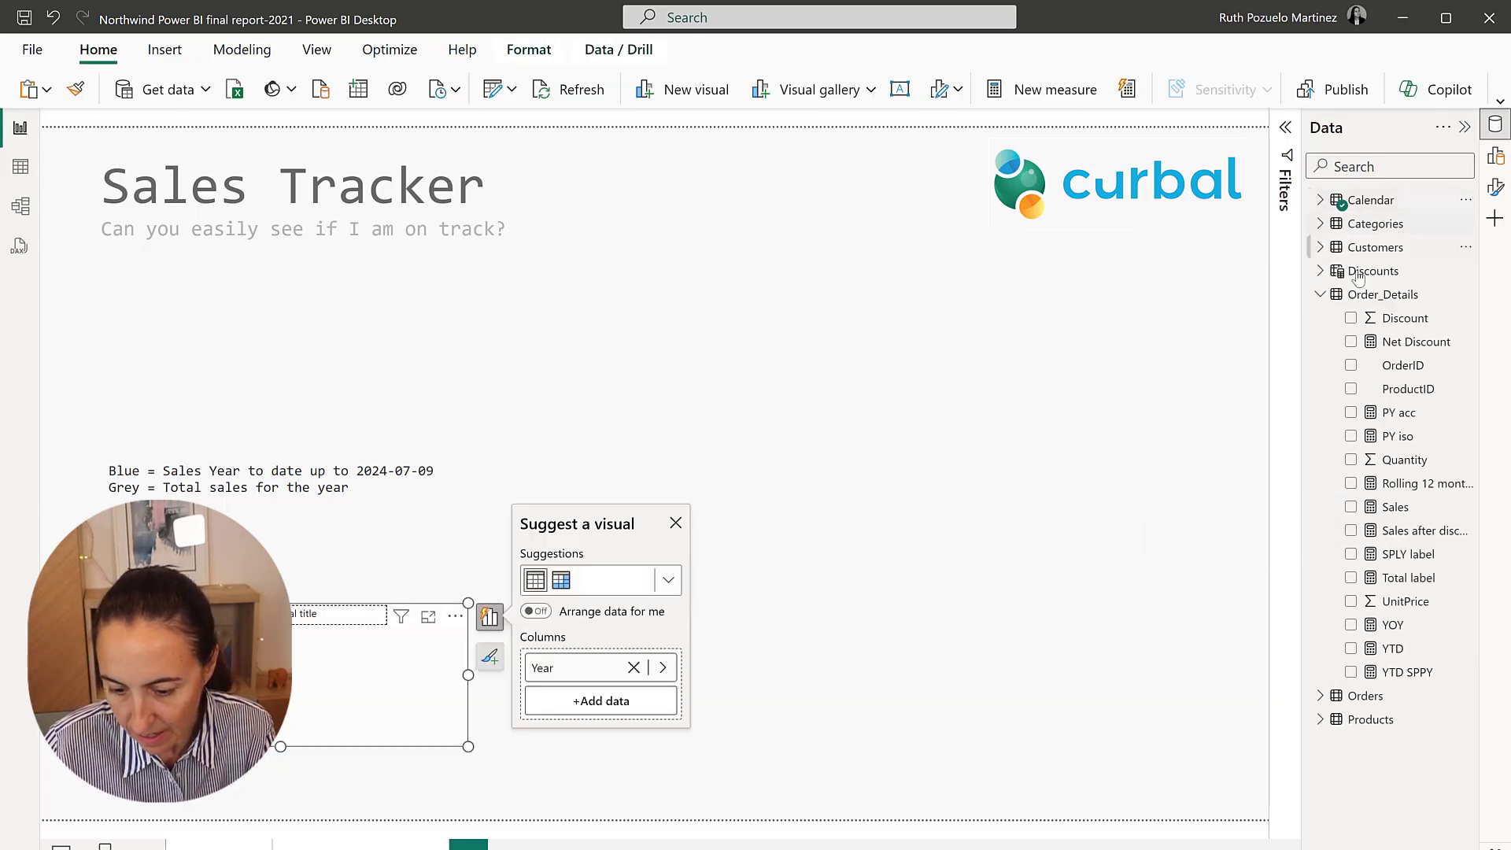
{"action": "left_click", "coordinate": [1352, 508]}
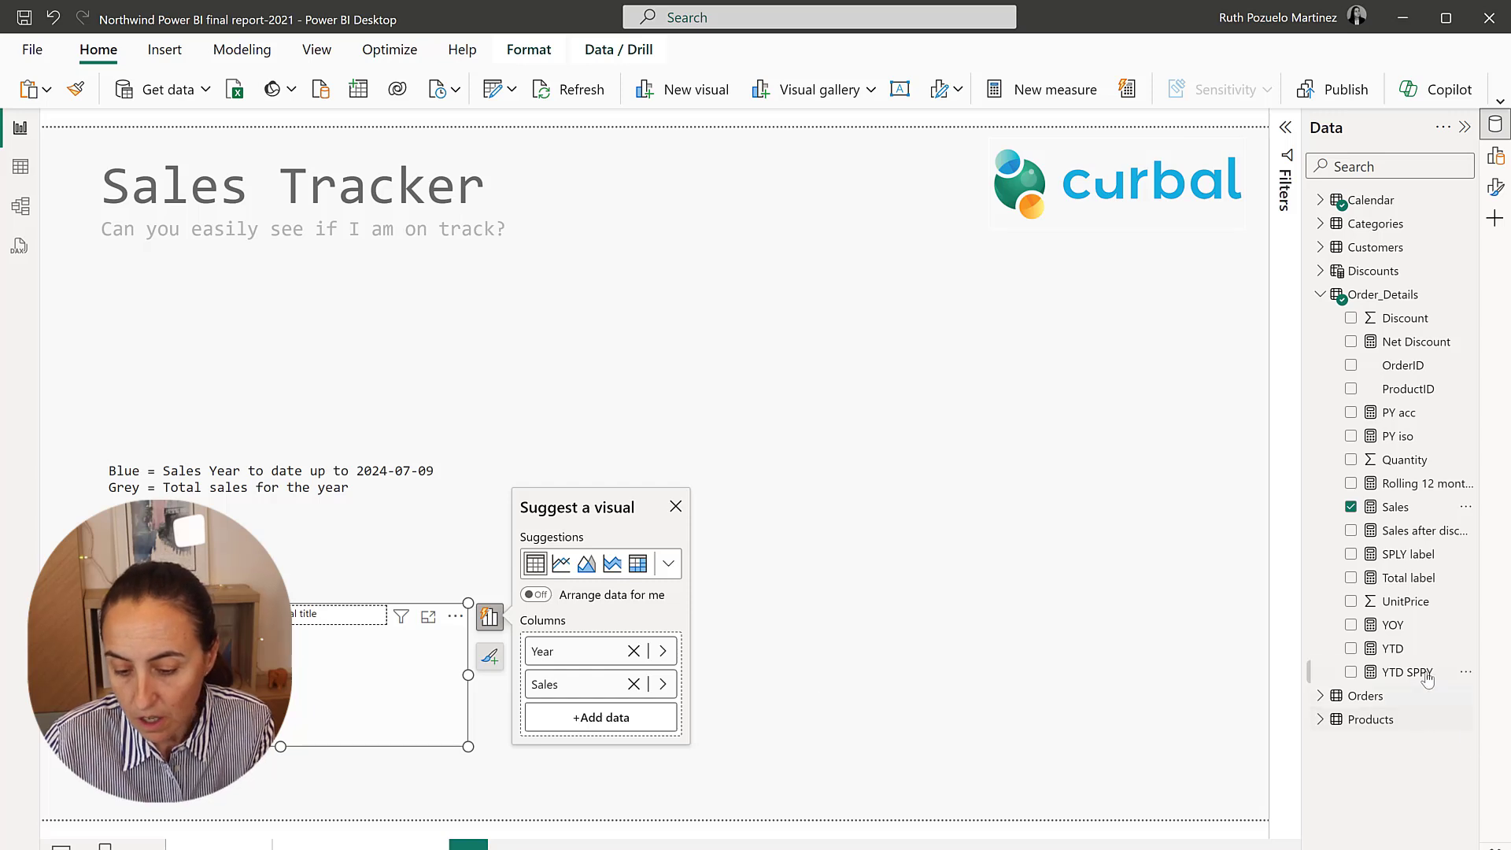
{"action": "left_click", "coordinate": [1352, 672]}
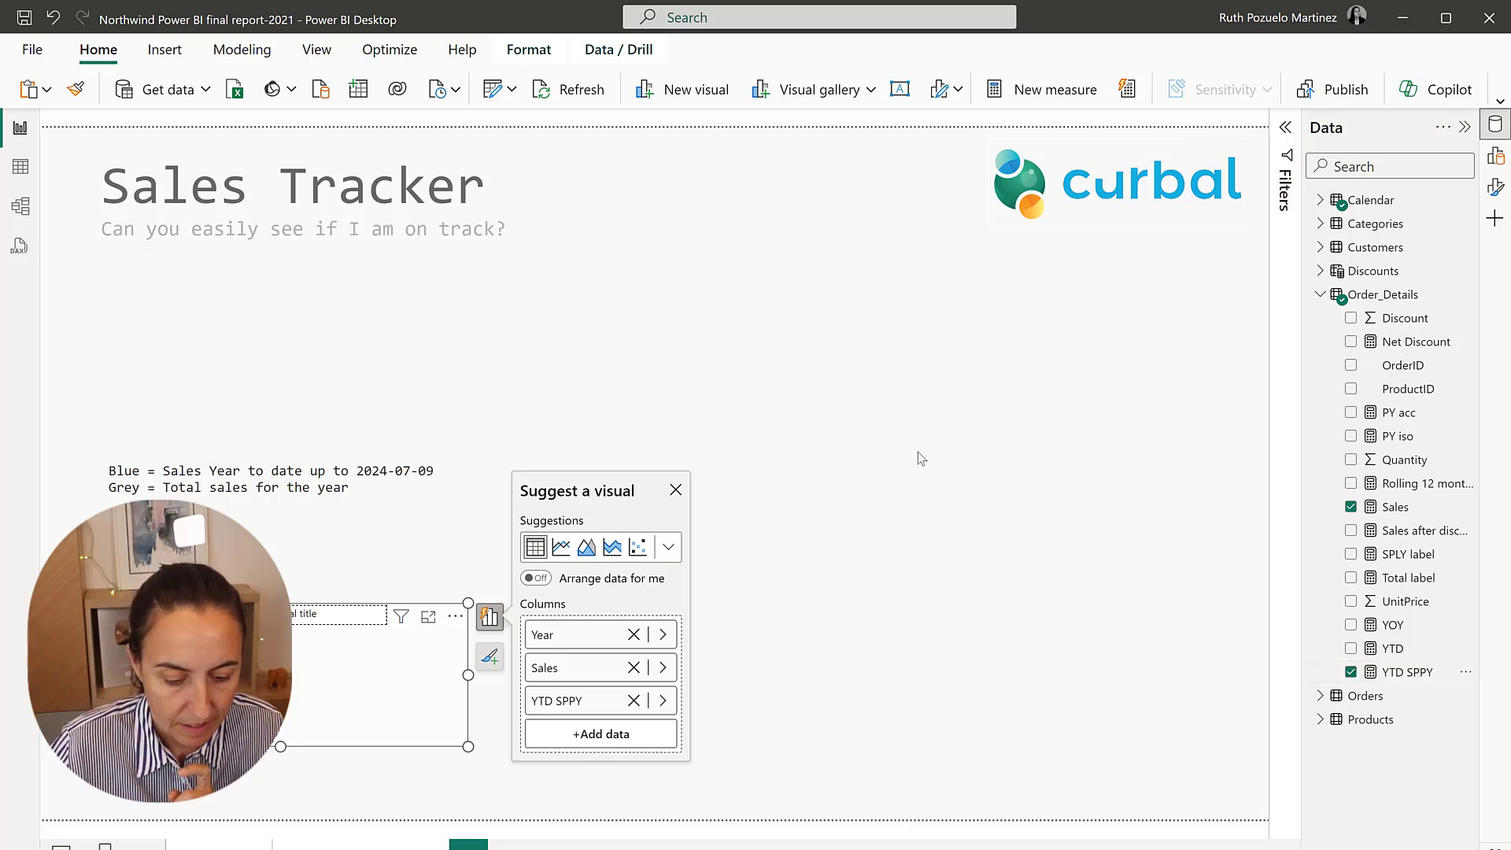
- Make the new visual a clustered column chart and enlarge it
{"action": "left_click", "coordinate": [668, 547]}
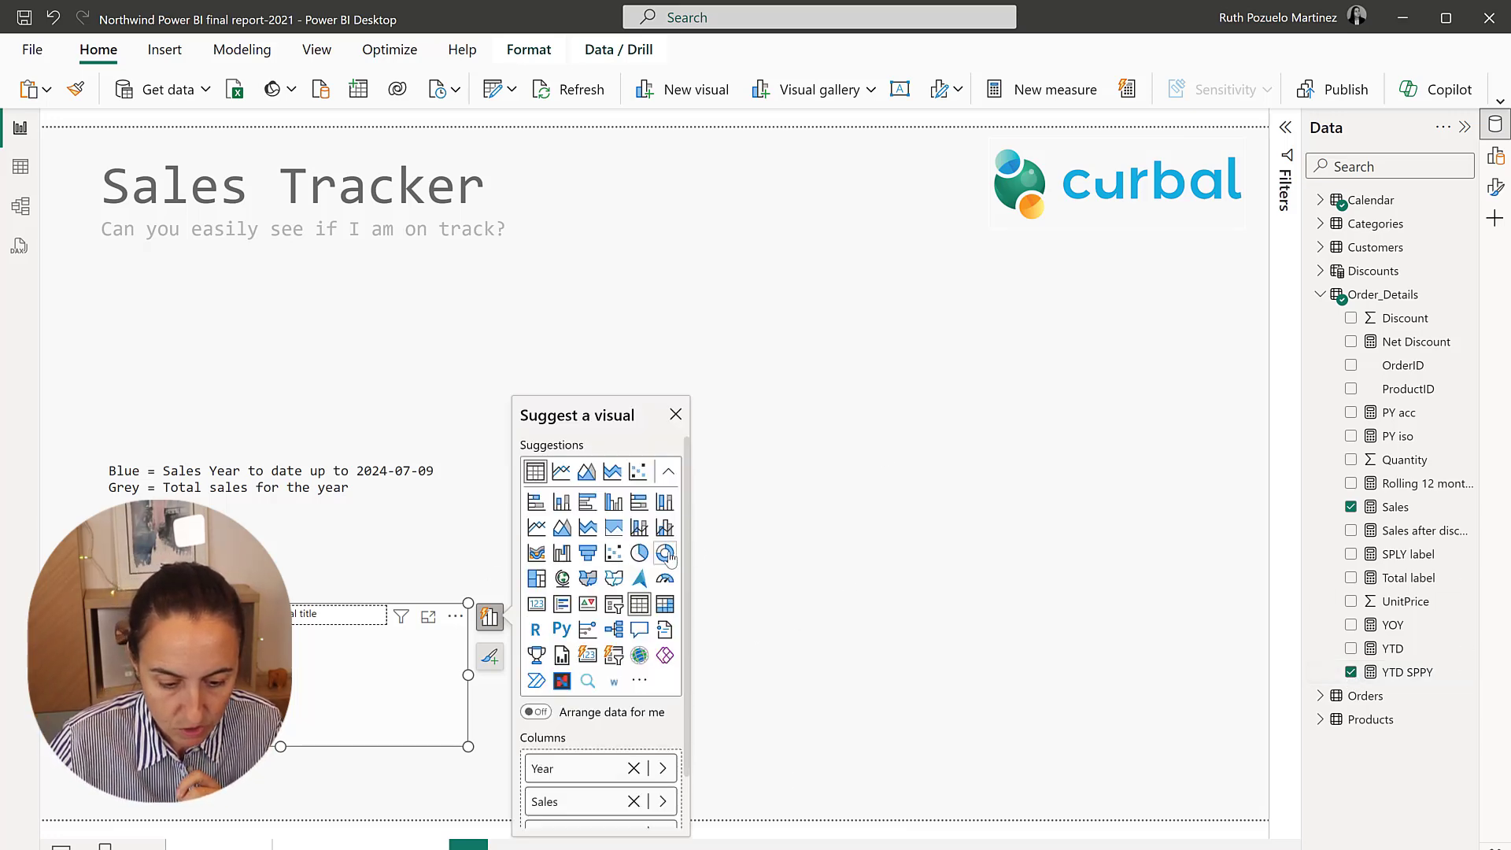
{"action": "left_click", "coordinate": [615, 504]}
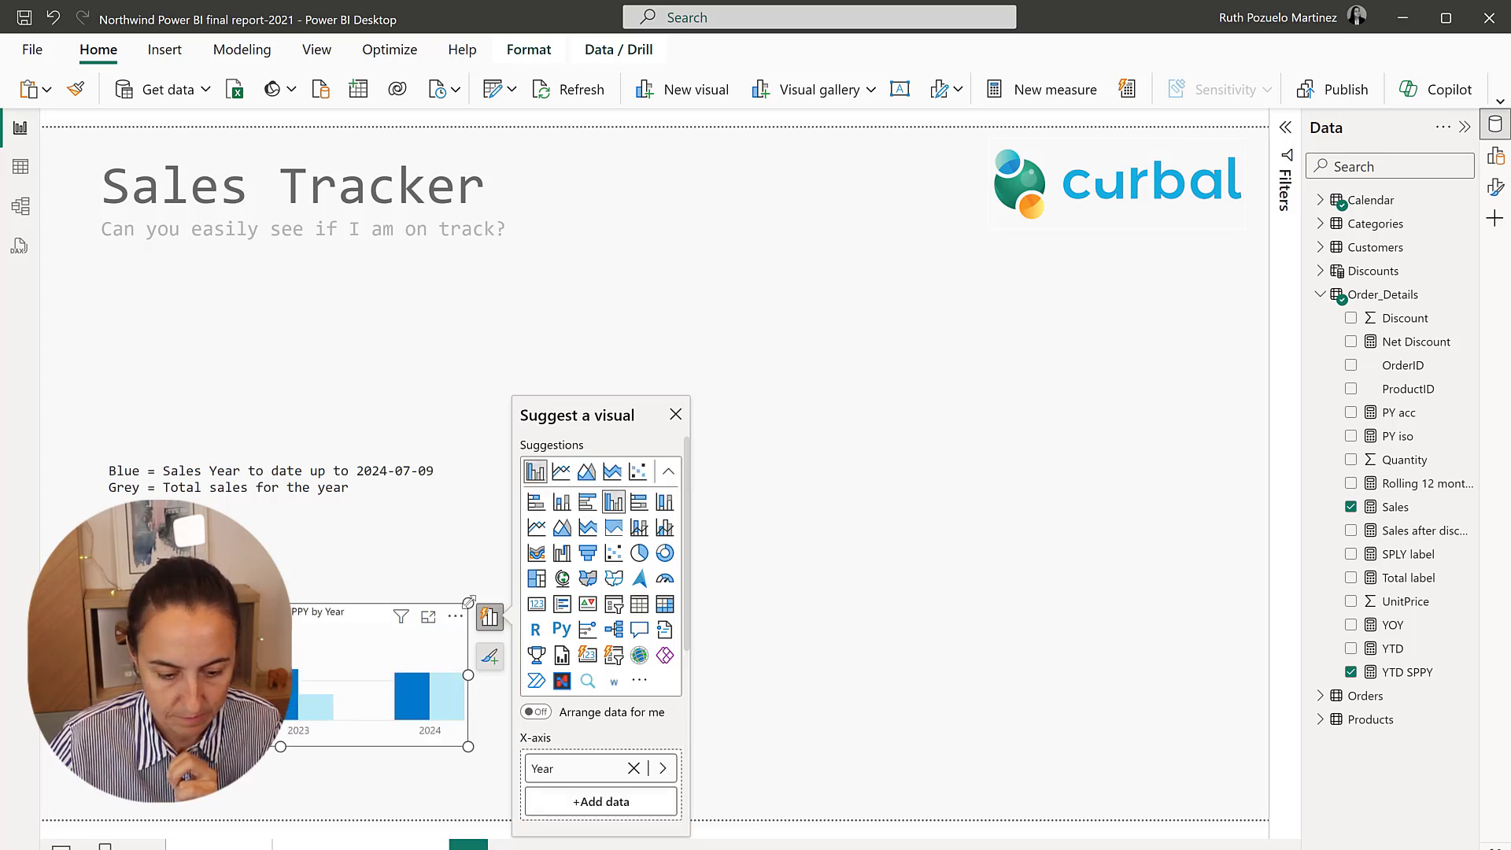
{"action": "left_click", "coordinate": [507, 408]}
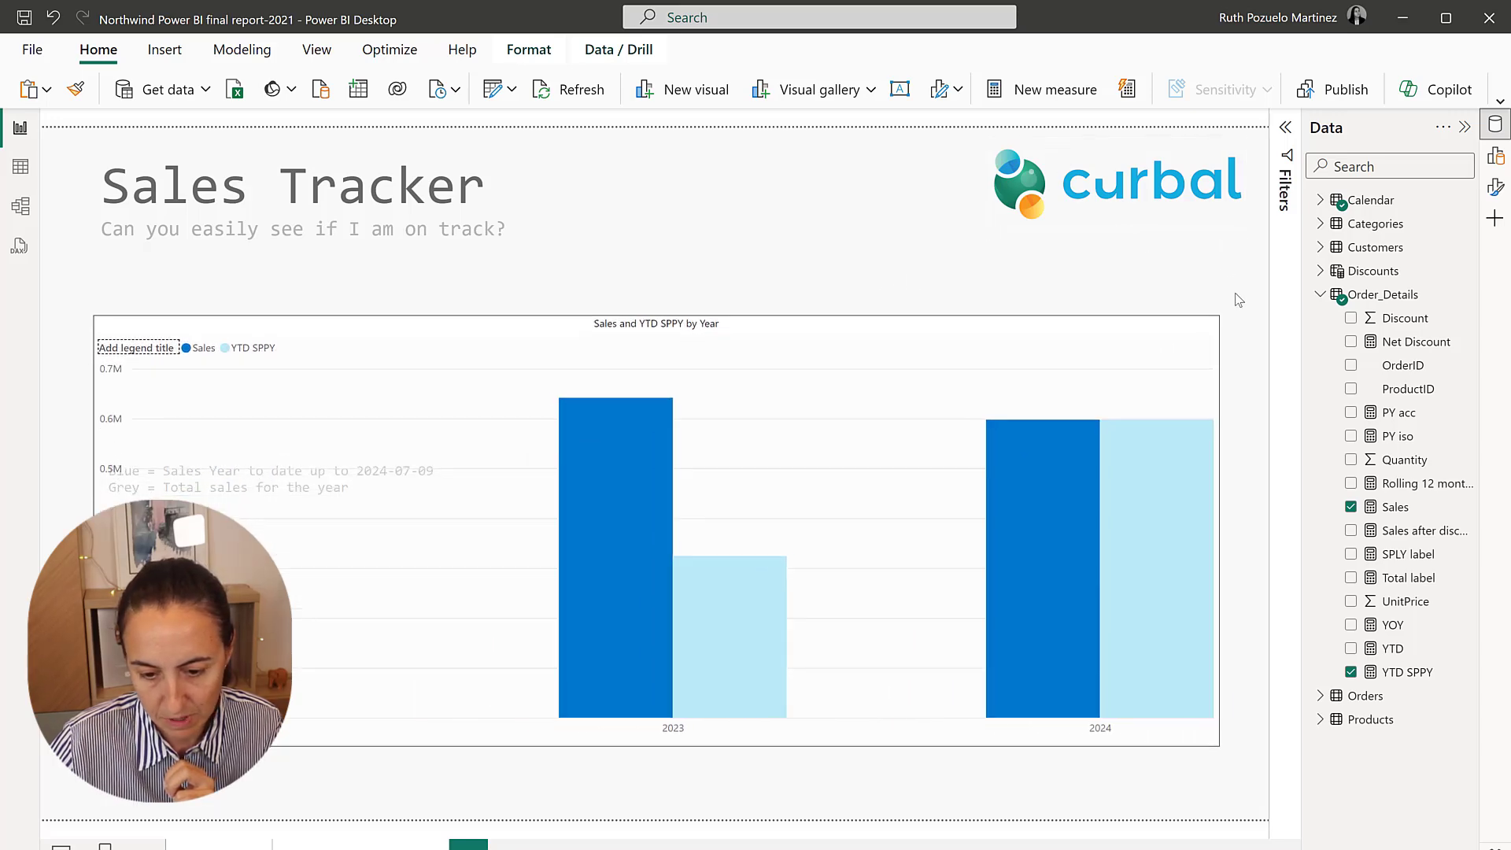
- Turn off the column chart's background and visual border
{"action": "left_click", "coordinate": [1212, 331]}
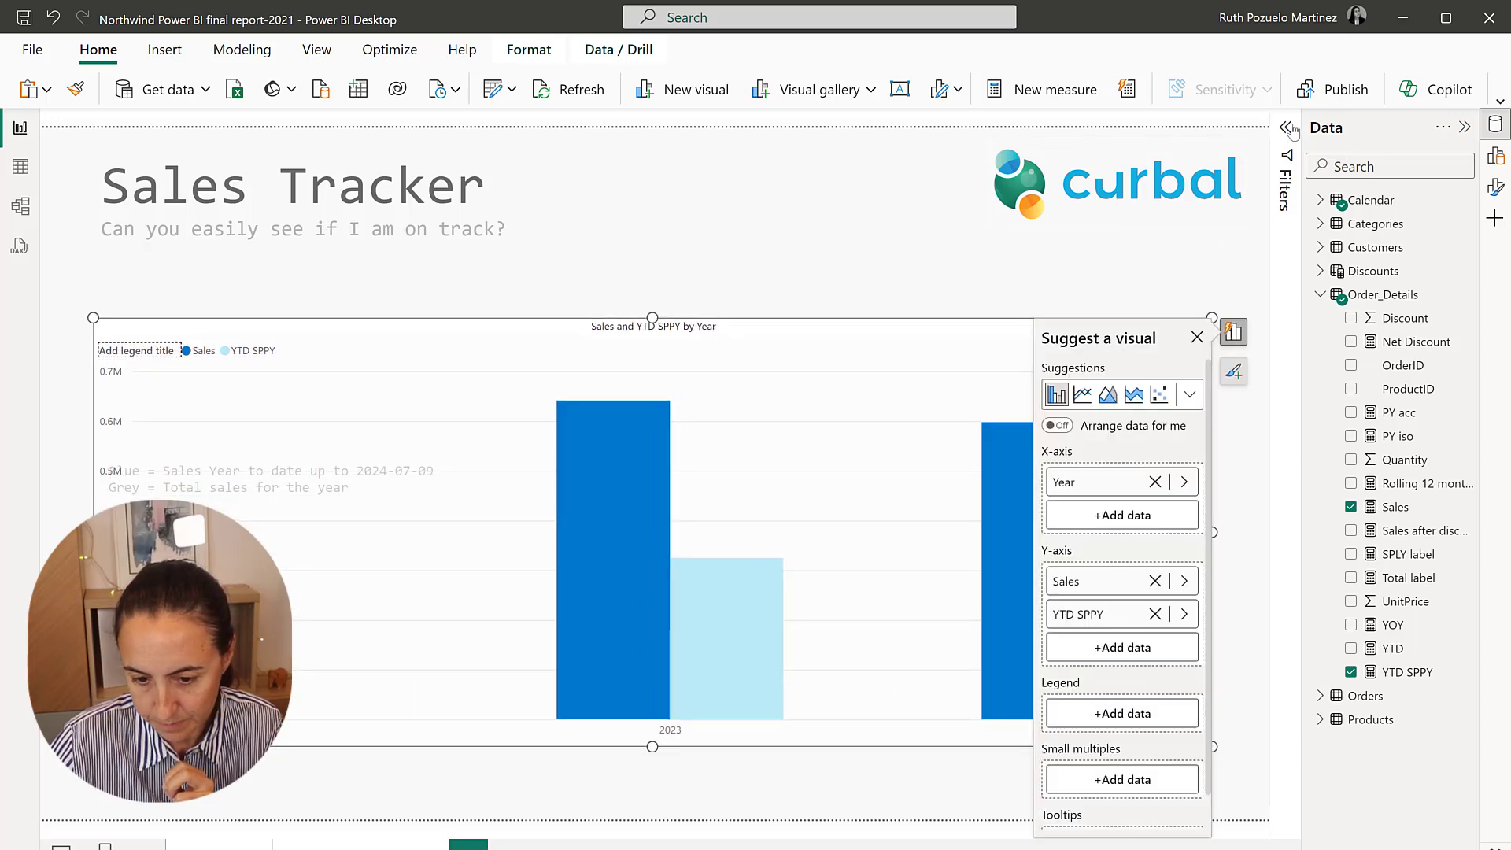
{"action": "left_click", "coordinate": [1495, 186]}
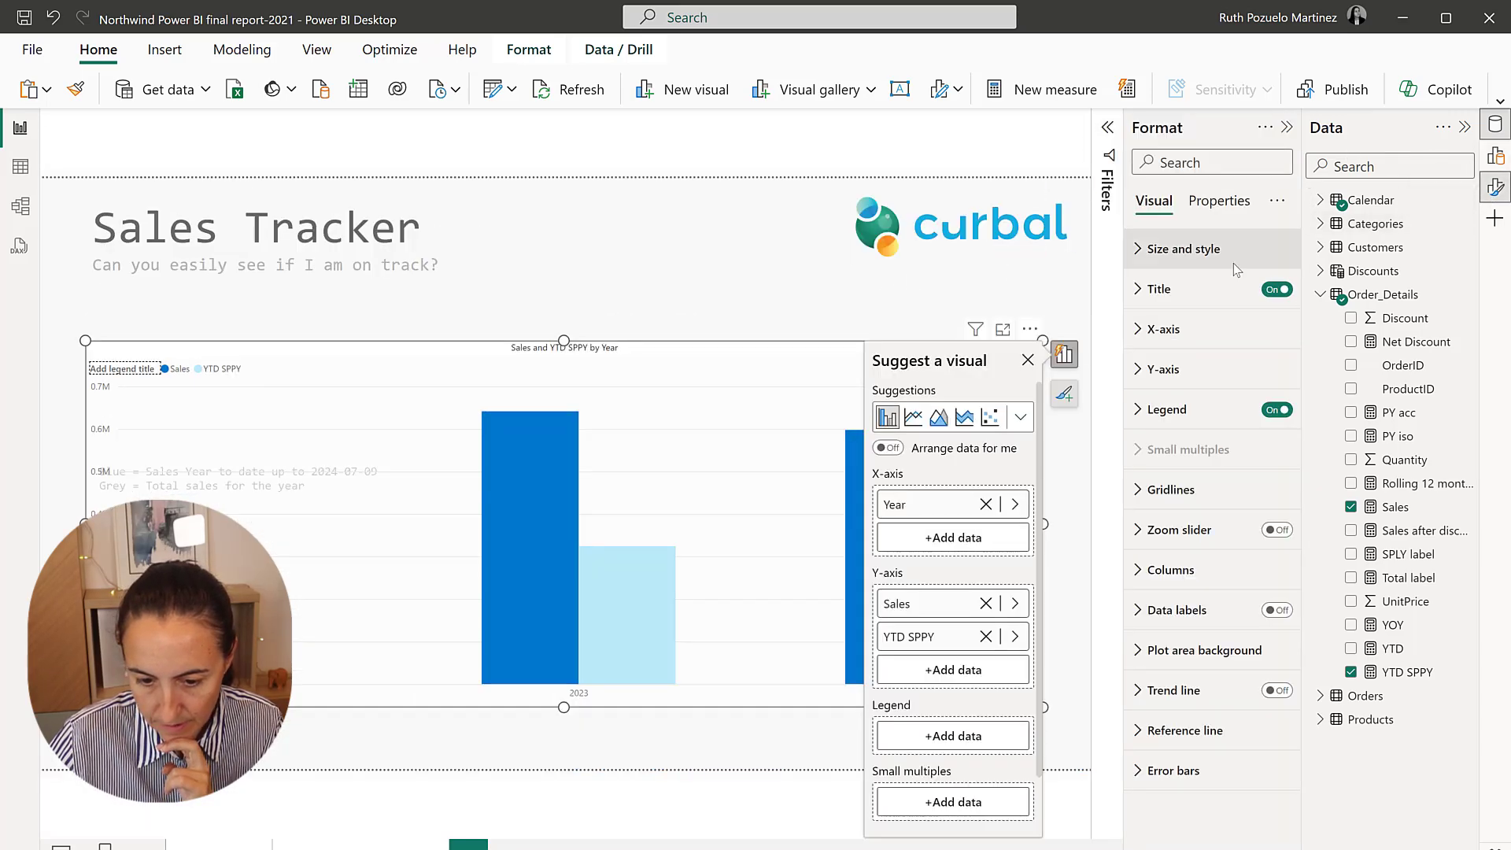
{"action": "left_click", "coordinate": [1217, 248]}
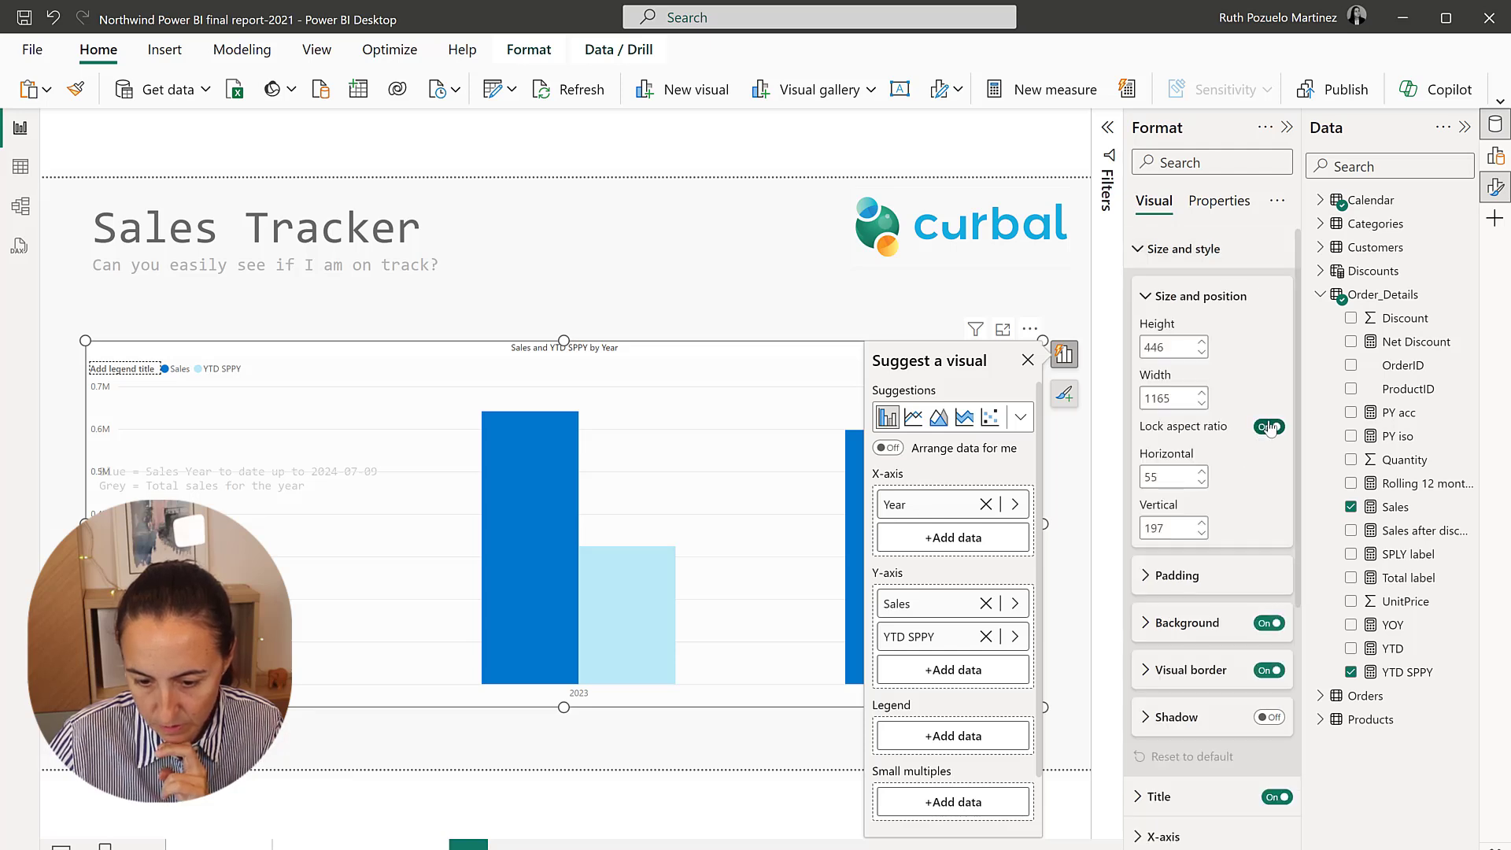
{"action": "left_click", "coordinate": [1204, 296]}
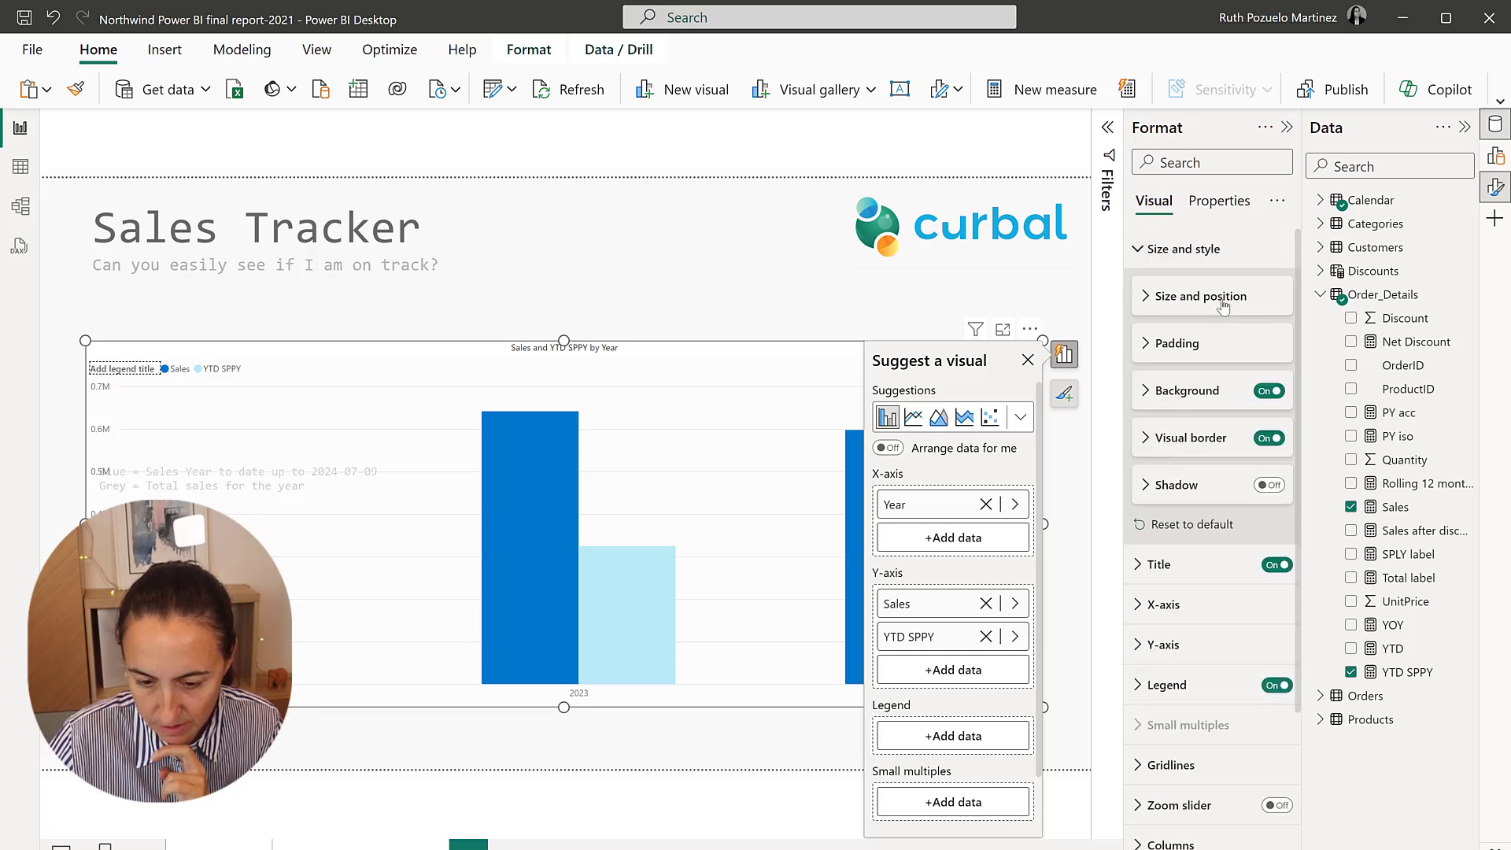
{"action": "left_click", "coordinate": [1269, 391]}
{"action": "left_click", "coordinate": [1269, 438]}
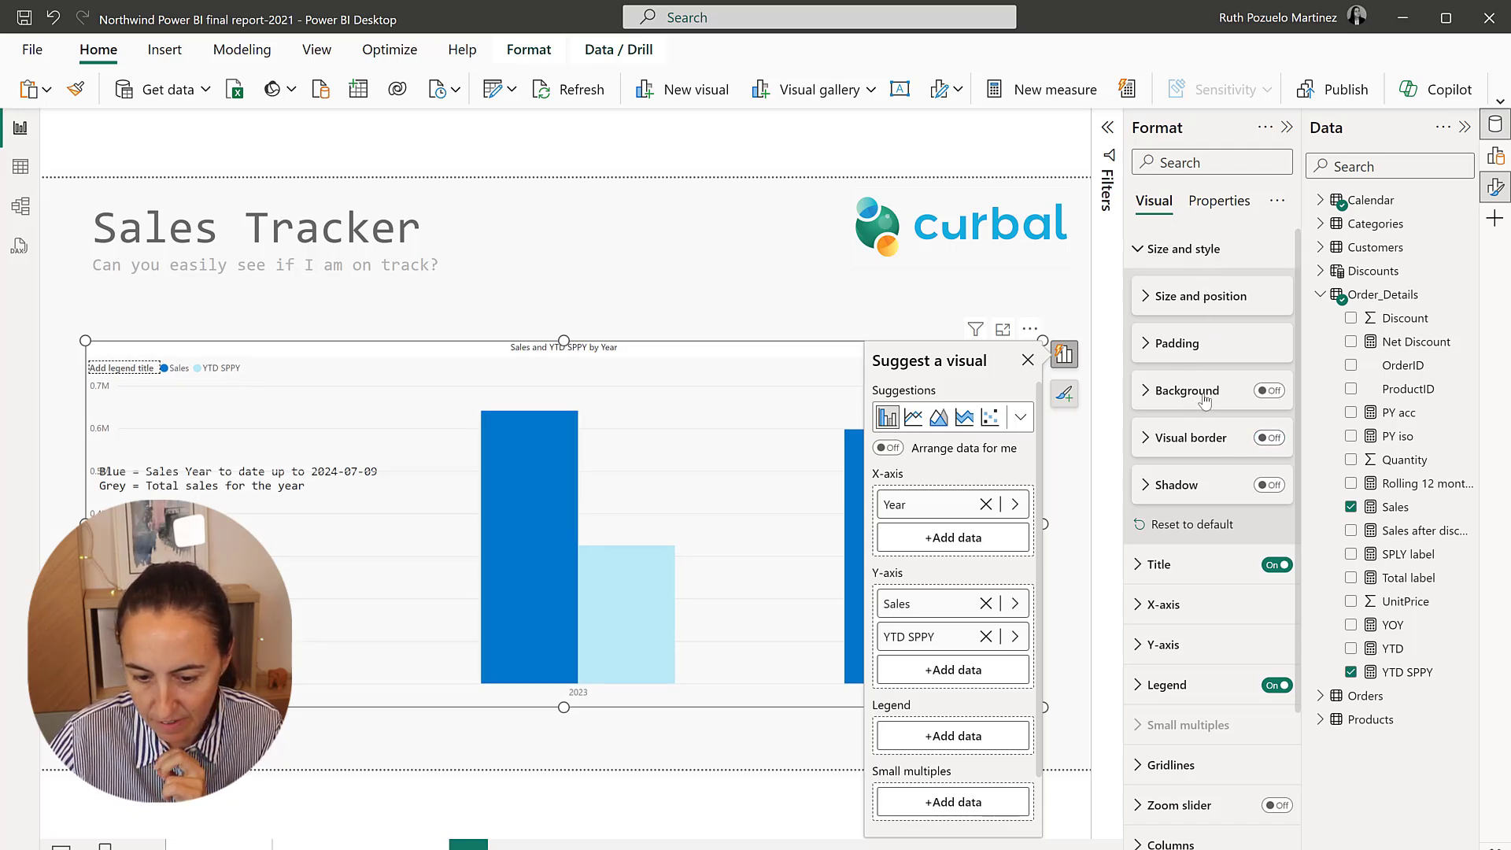
{"action": "left_click", "coordinate": [1183, 248]}
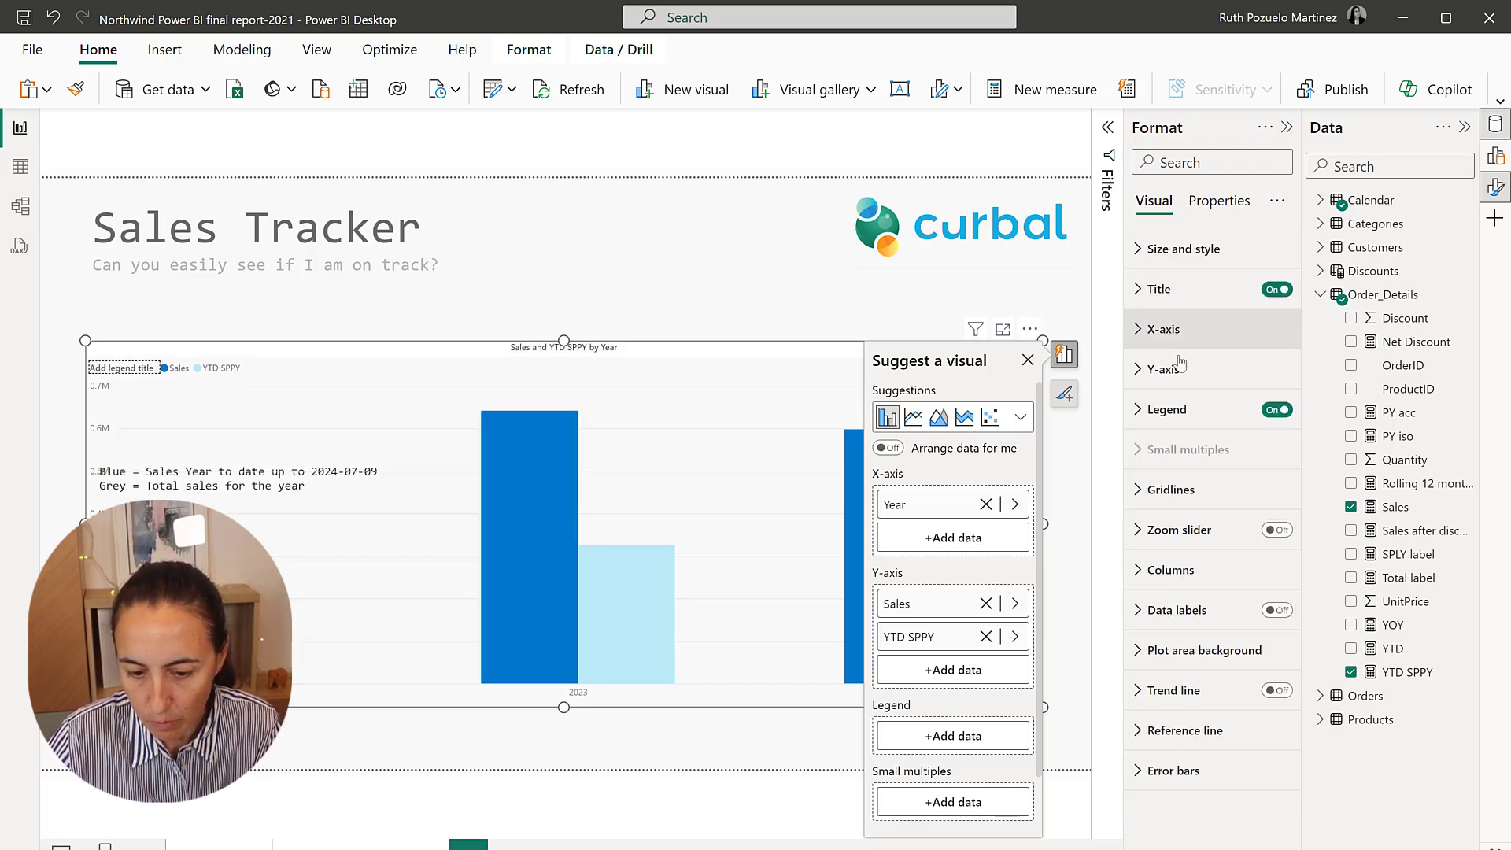
- Set the X-axis type to Categorical
{"action": "left_click", "coordinate": [1181, 331]}
{"action": "left_click", "coordinate": [1199, 395]}
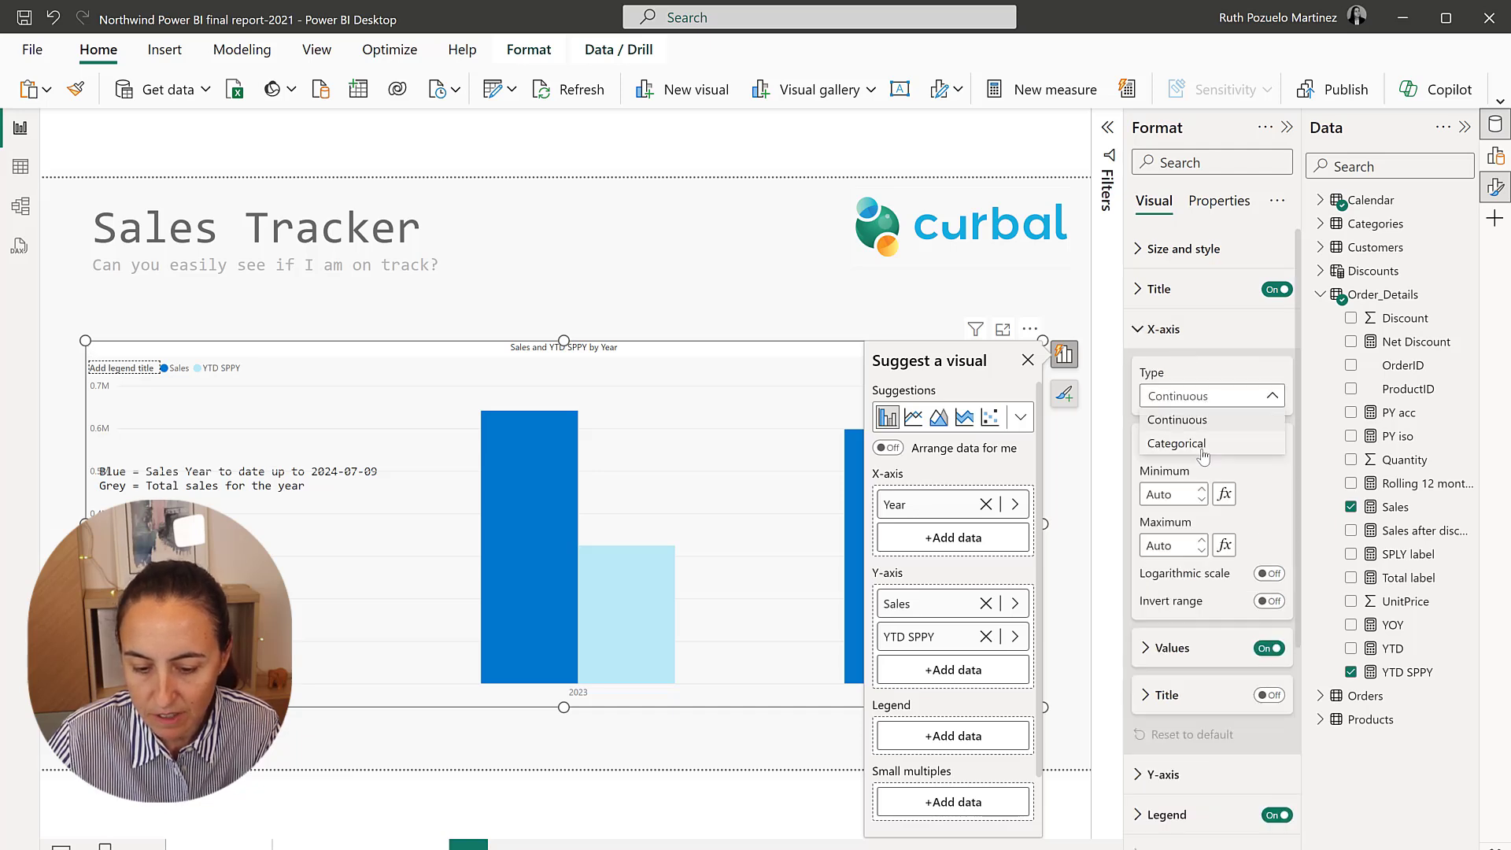
{"action": "left_click", "coordinate": [1198, 447]}
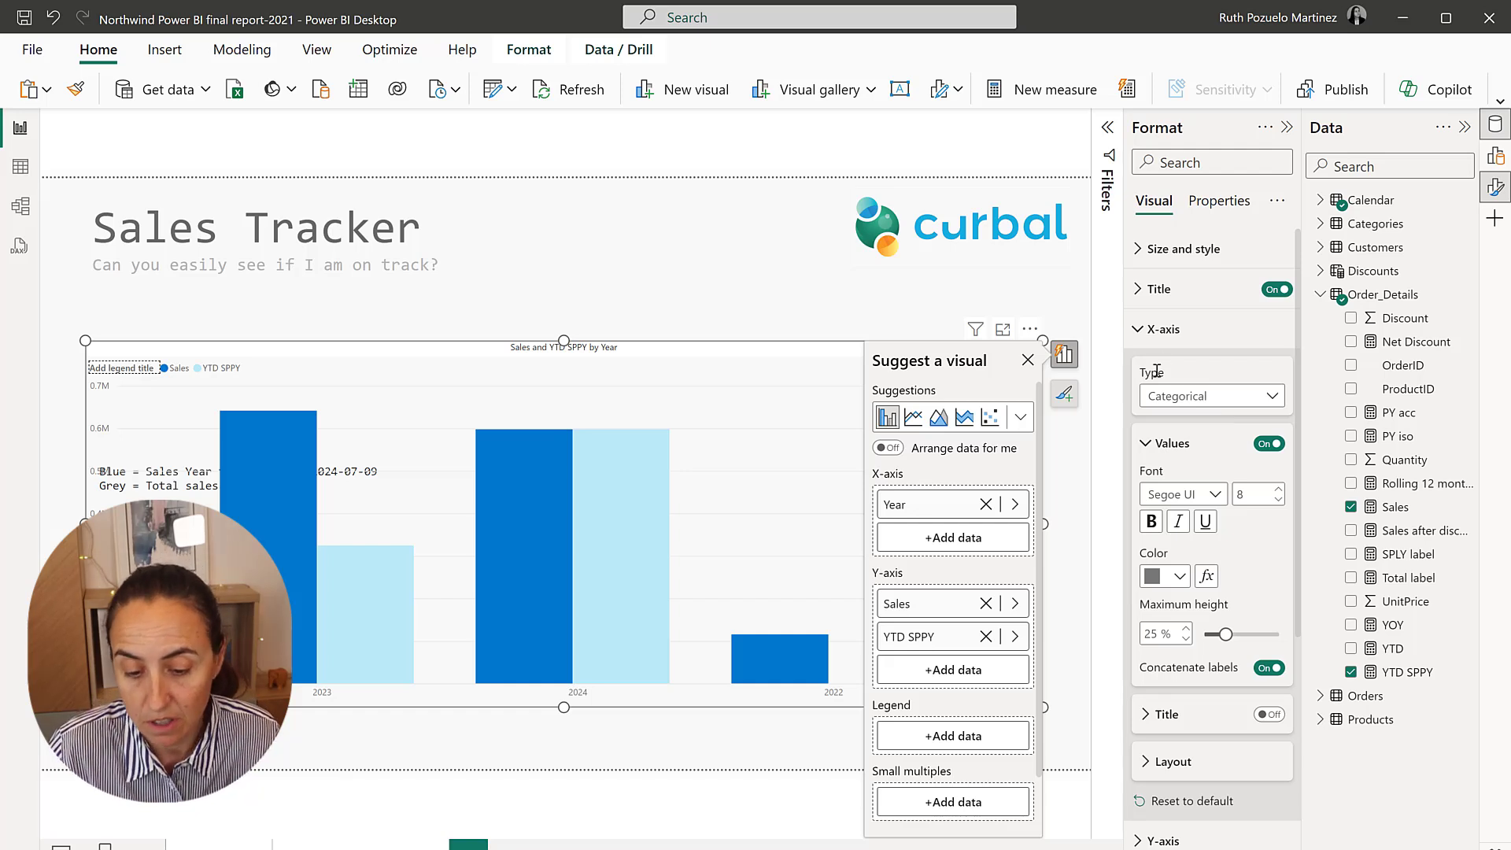
{"action": "left_click", "coordinate": [1166, 330]}
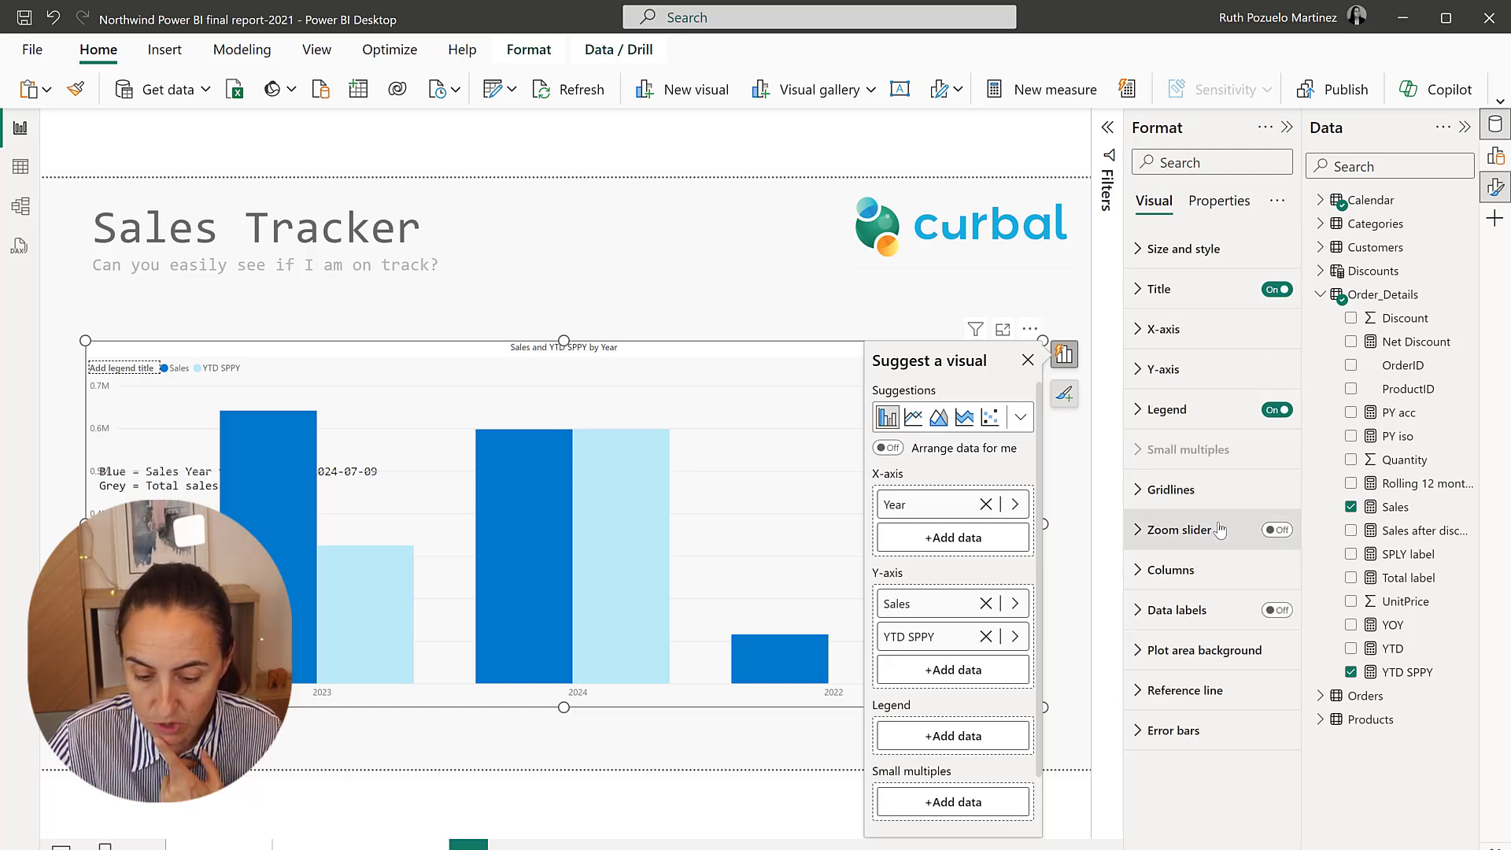
- For all series, remove the gap between years and overlap the columns, with 100% series spacing
{"action": "left_click", "coordinate": [1209, 591]}
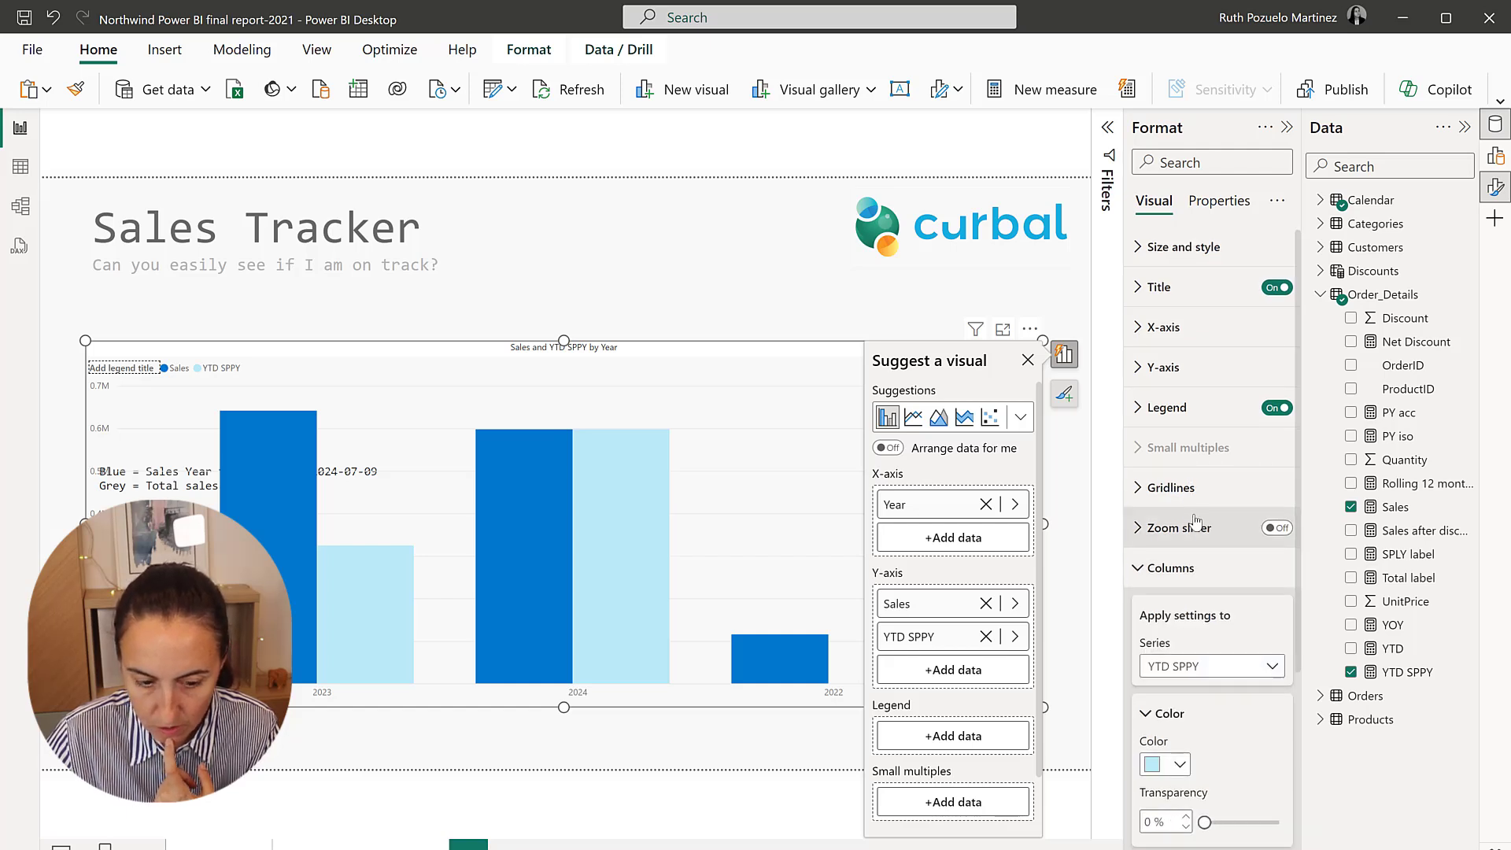
{"action": "scroll", "coordinate": [1196, 518], "scroll_direction": "down", "scroll_amount": 4}
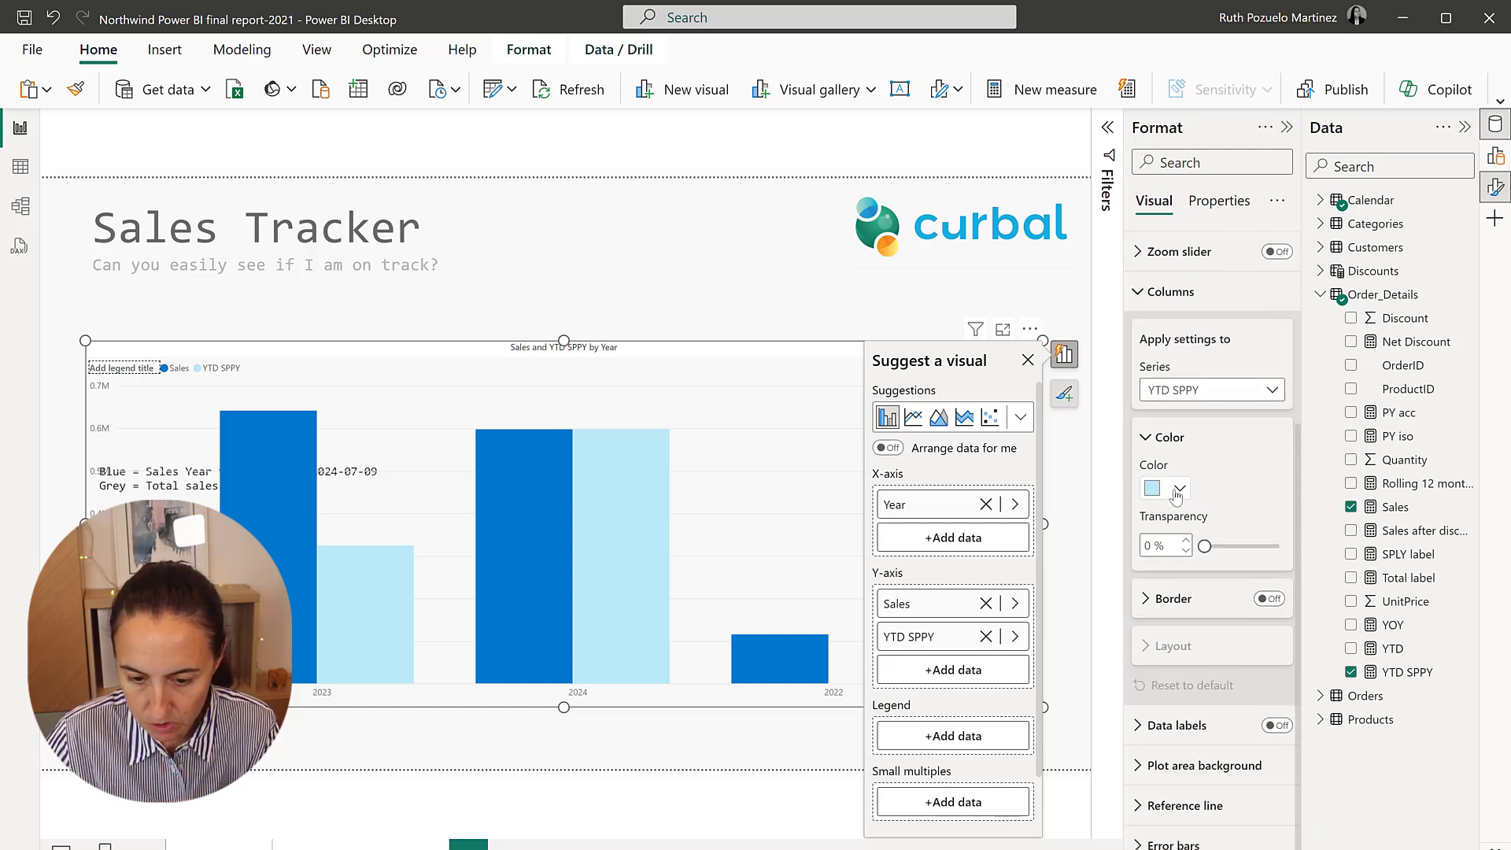
{"action": "left_click", "coordinate": [1211, 391]}
{"action": "left_click", "coordinate": [1210, 410]}
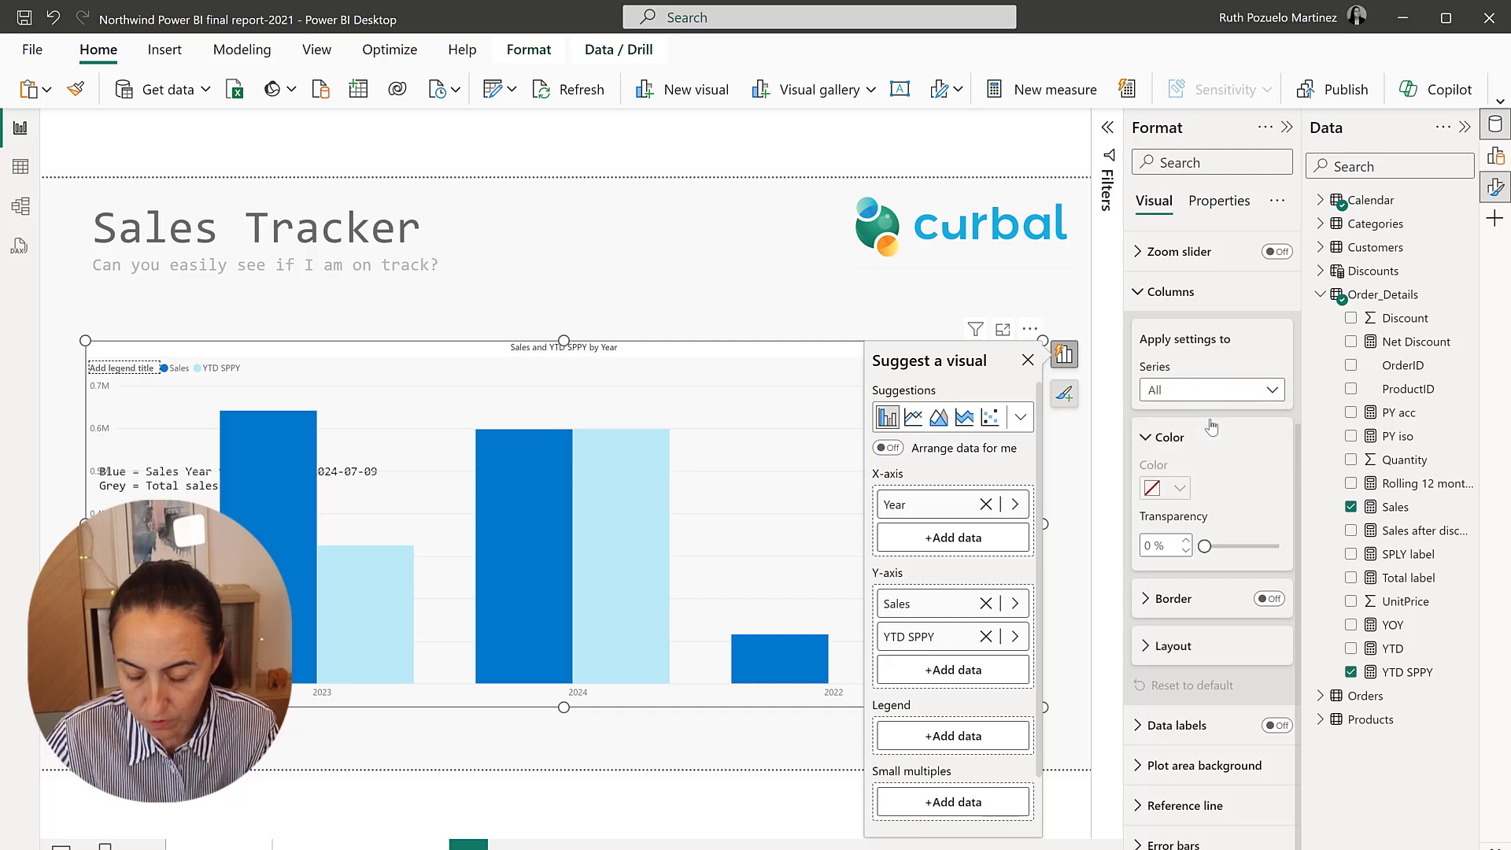
{"action": "left_click", "coordinate": [1194, 653]}
{"action": "scroll", "coordinate": [1204, 642], "scroll_direction": "down", "scroll_amount": 3}
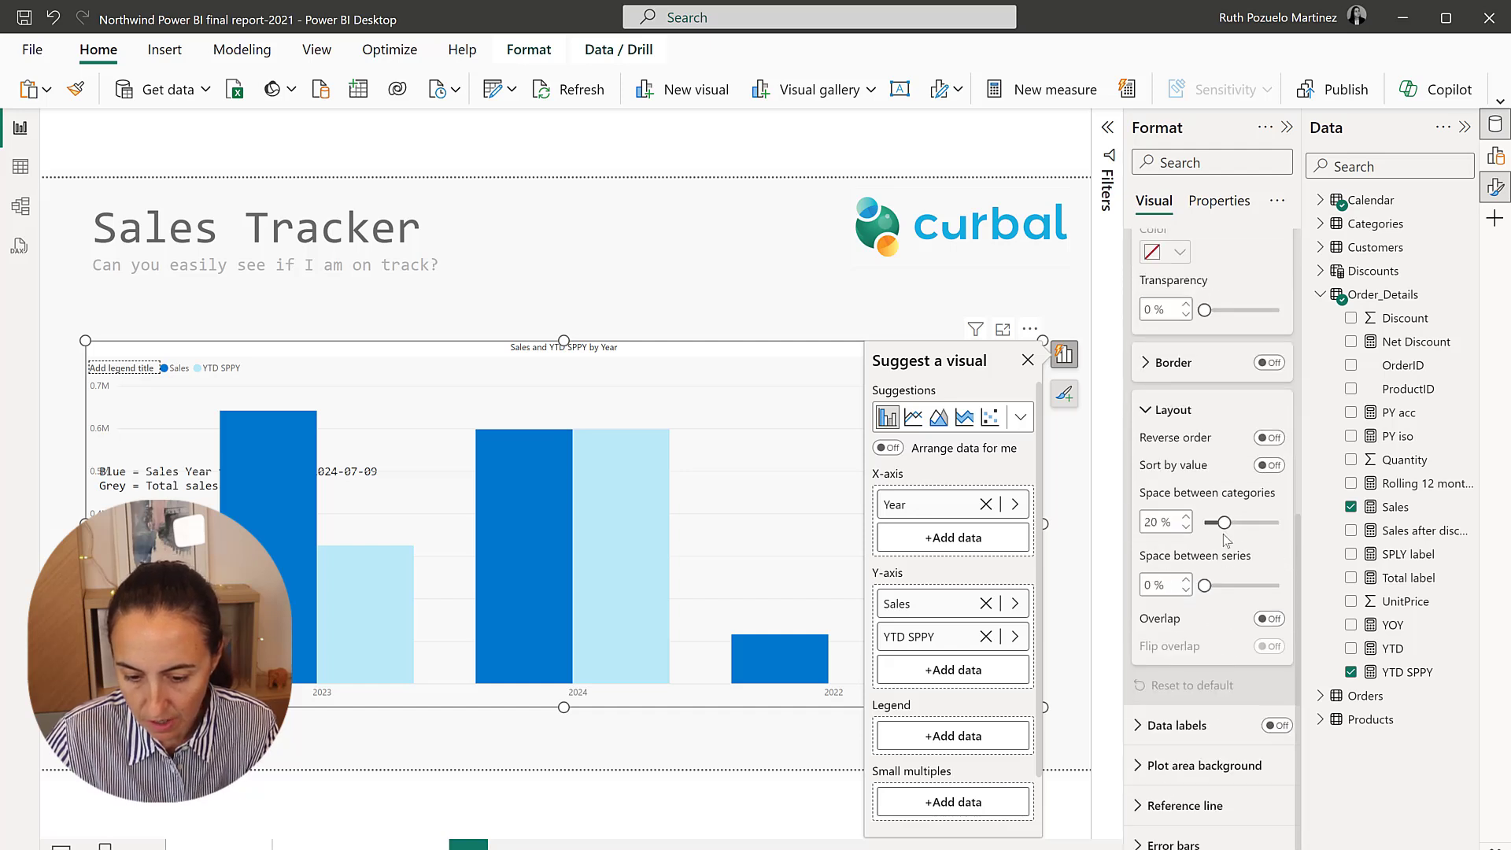
{"action": "left_click_drag", "start_coordinate": [1223, 526], "coordinate": [1204, 524]}
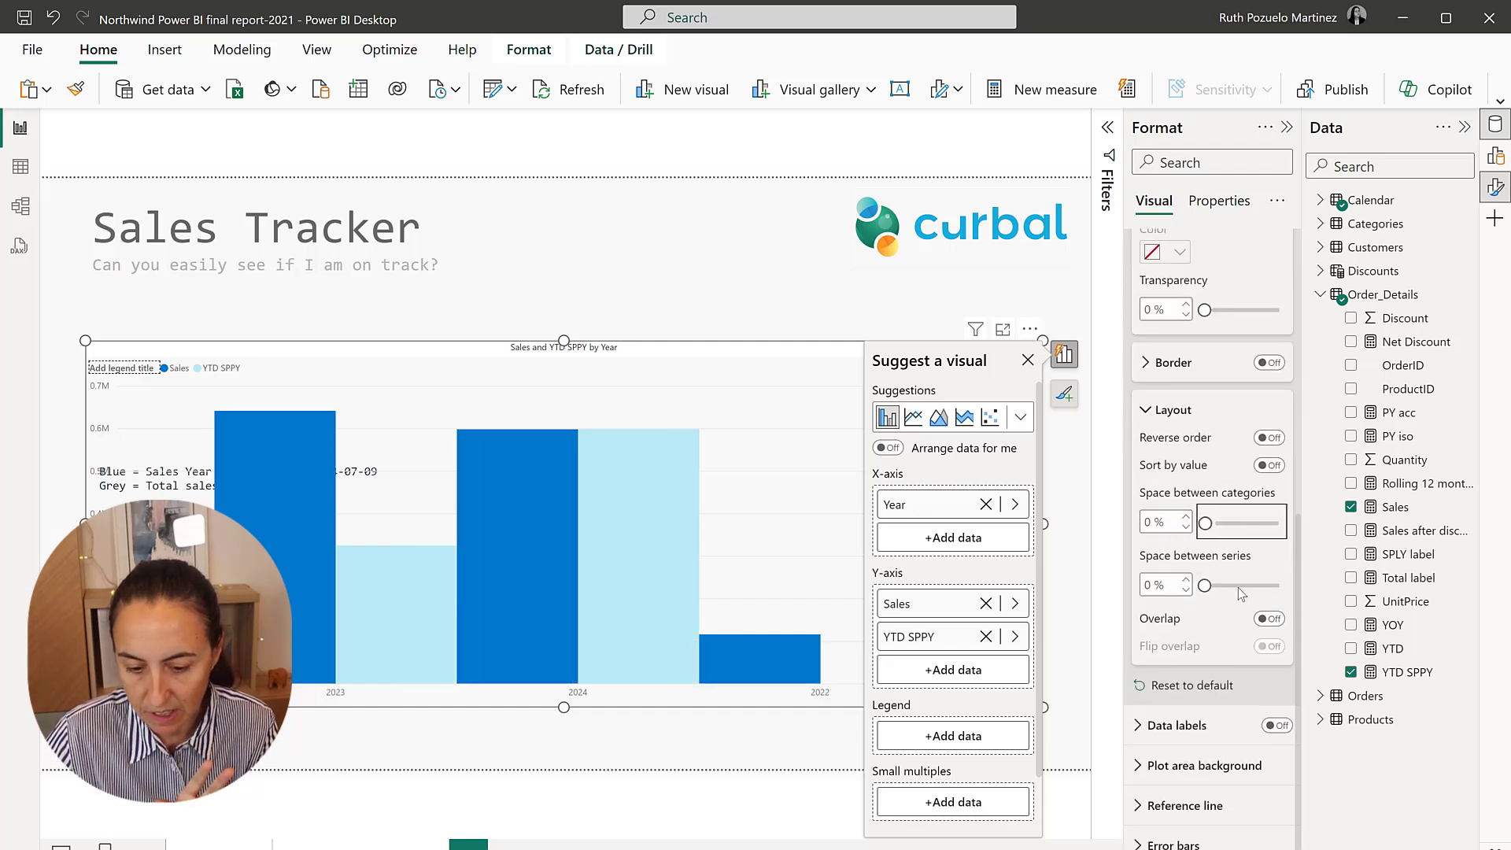
{"action": "left_click", "coordinate": [1273, 621]}
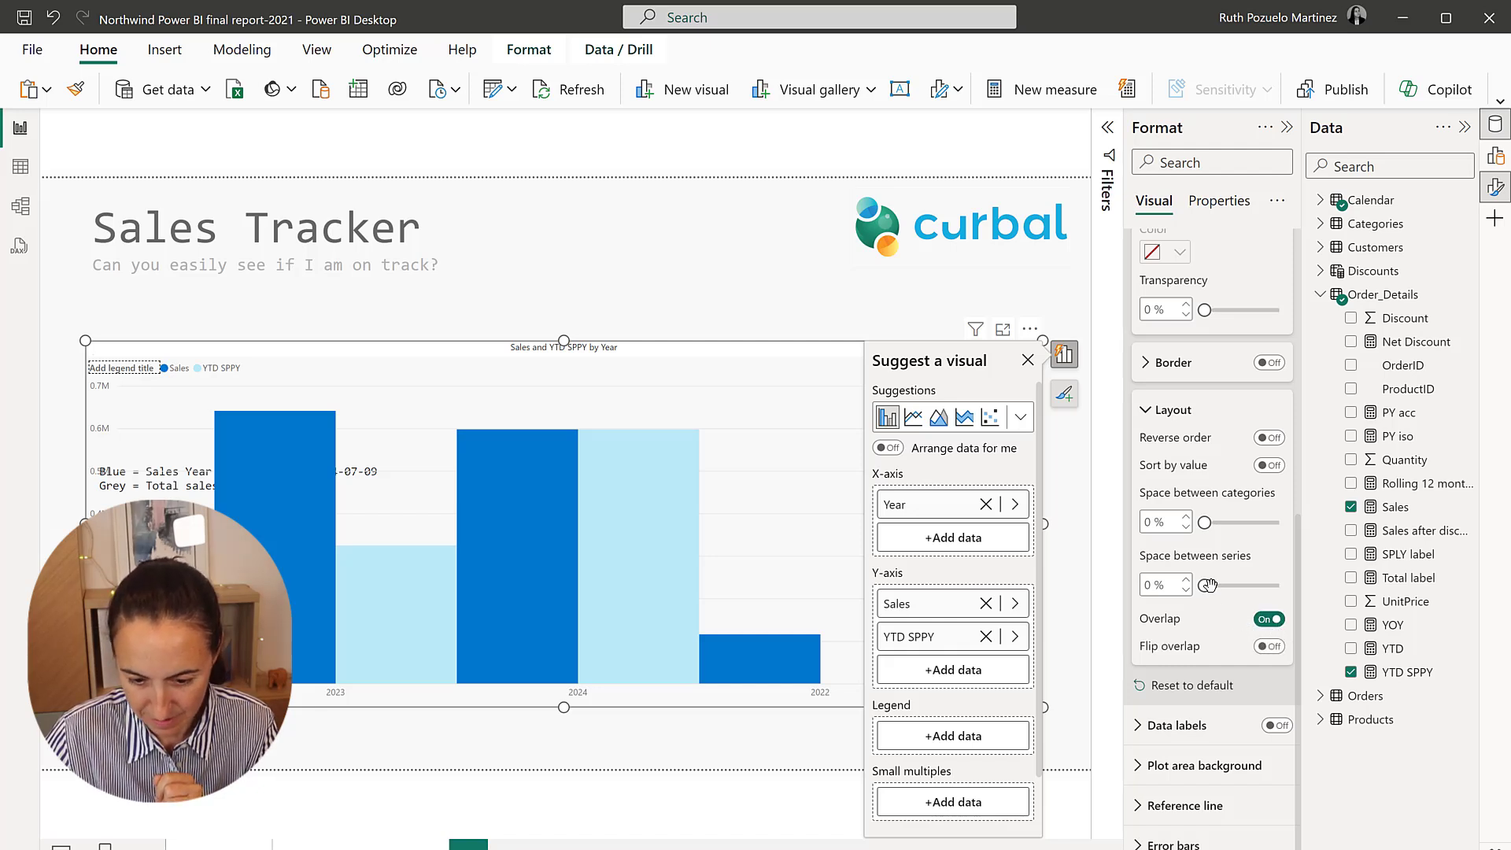
{"action": "left_click_drag", "start_coordinate": [1205, 586], "coordinate": [1298, 602]}
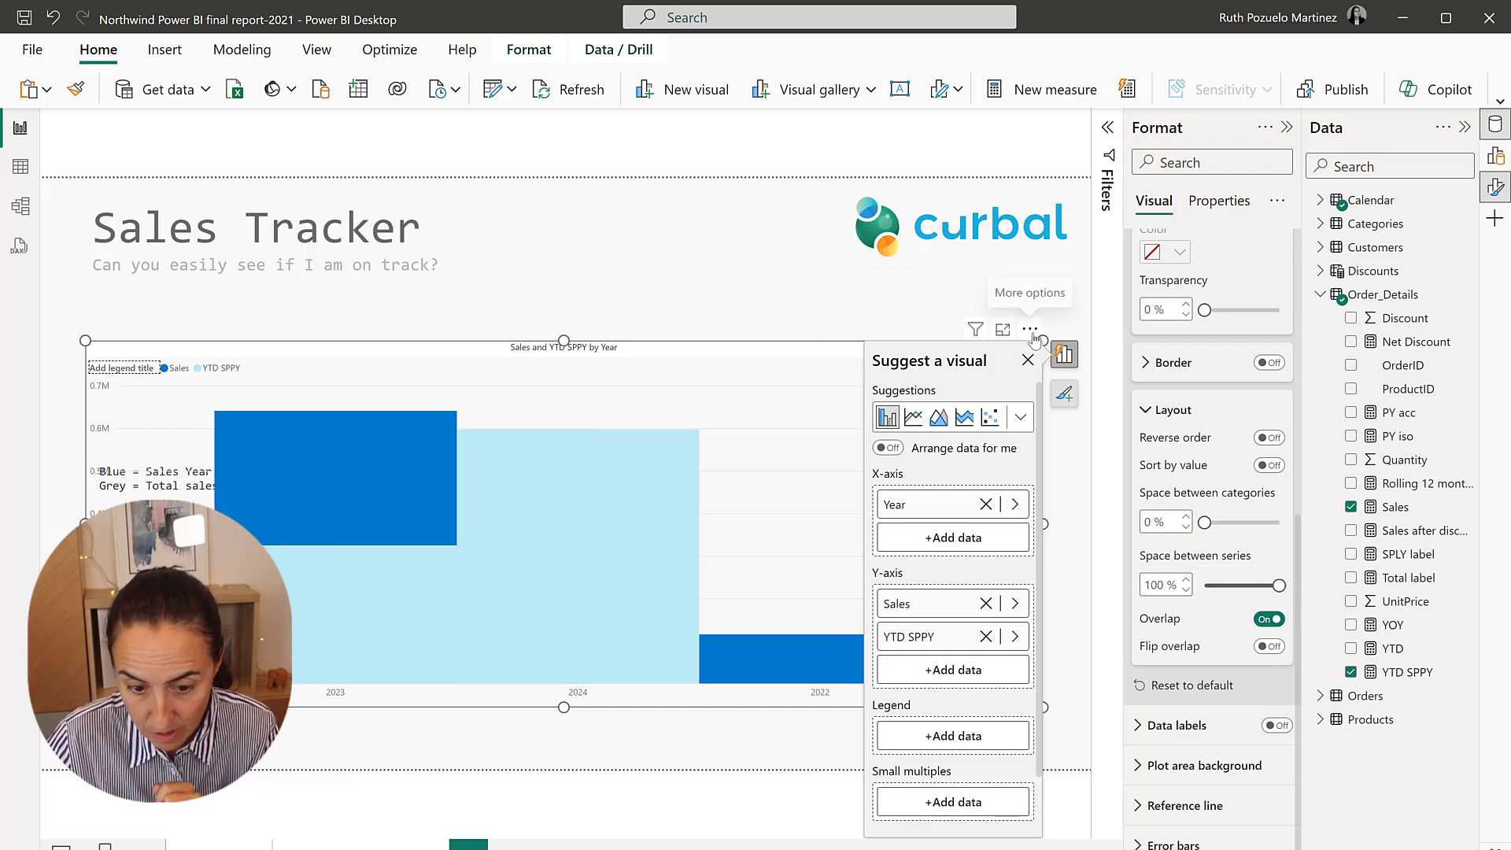
- Sort the chart's axis by Year in ascending order
{"action": "left_click", "coordinate": [1032, 335]}
{"action": "mouse_move", "coordinate": [1181, 447]}
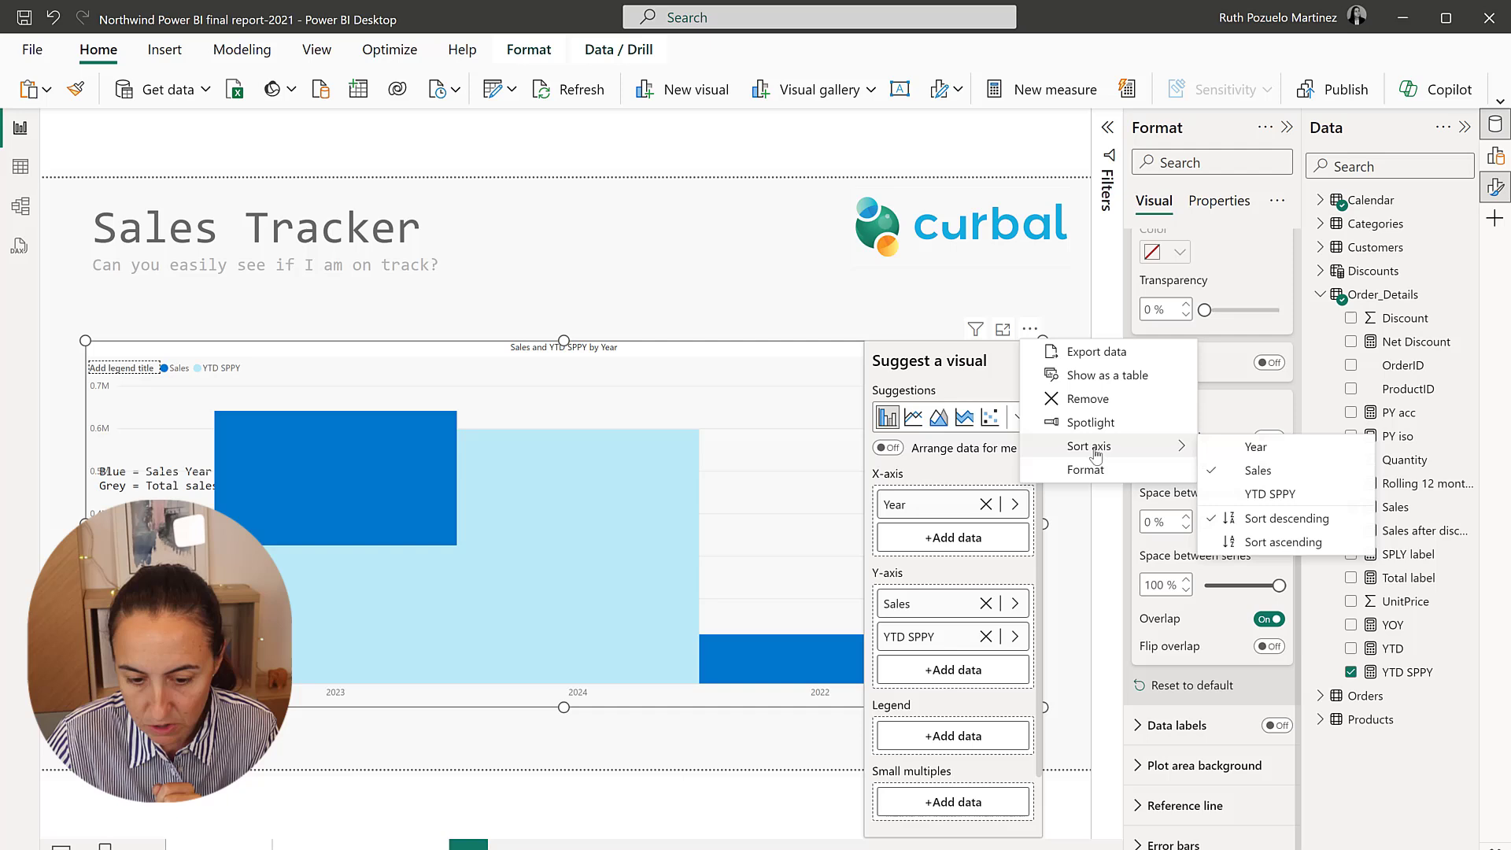
{"action": "left_click", "coordinate": [1236, 450]}
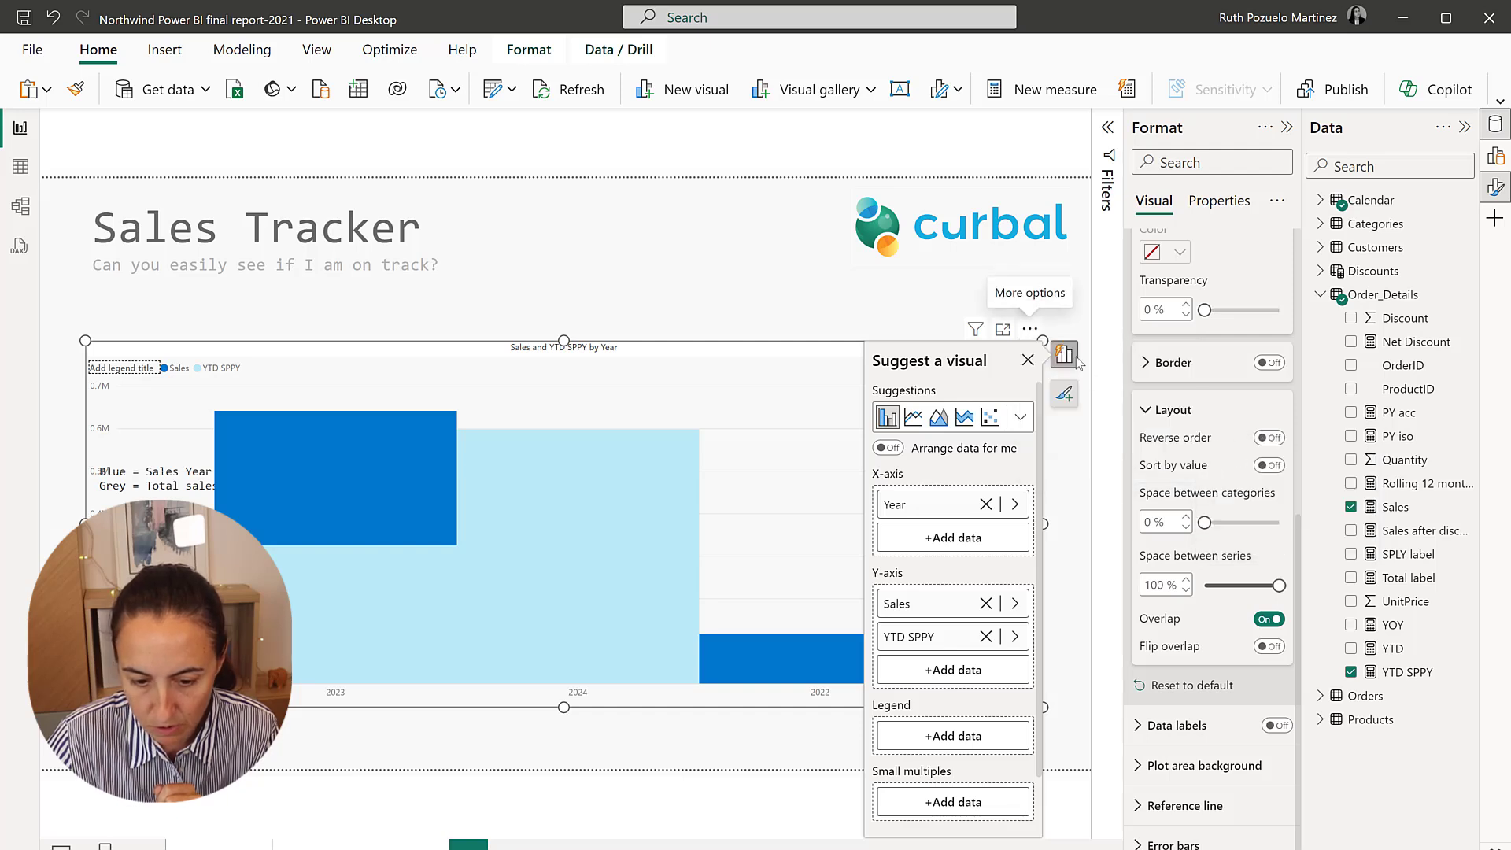
{"action": "left_click", "coordinate": [1032, 335]}
{"action": "mouse_move", "coordinate": [1144, 447]}
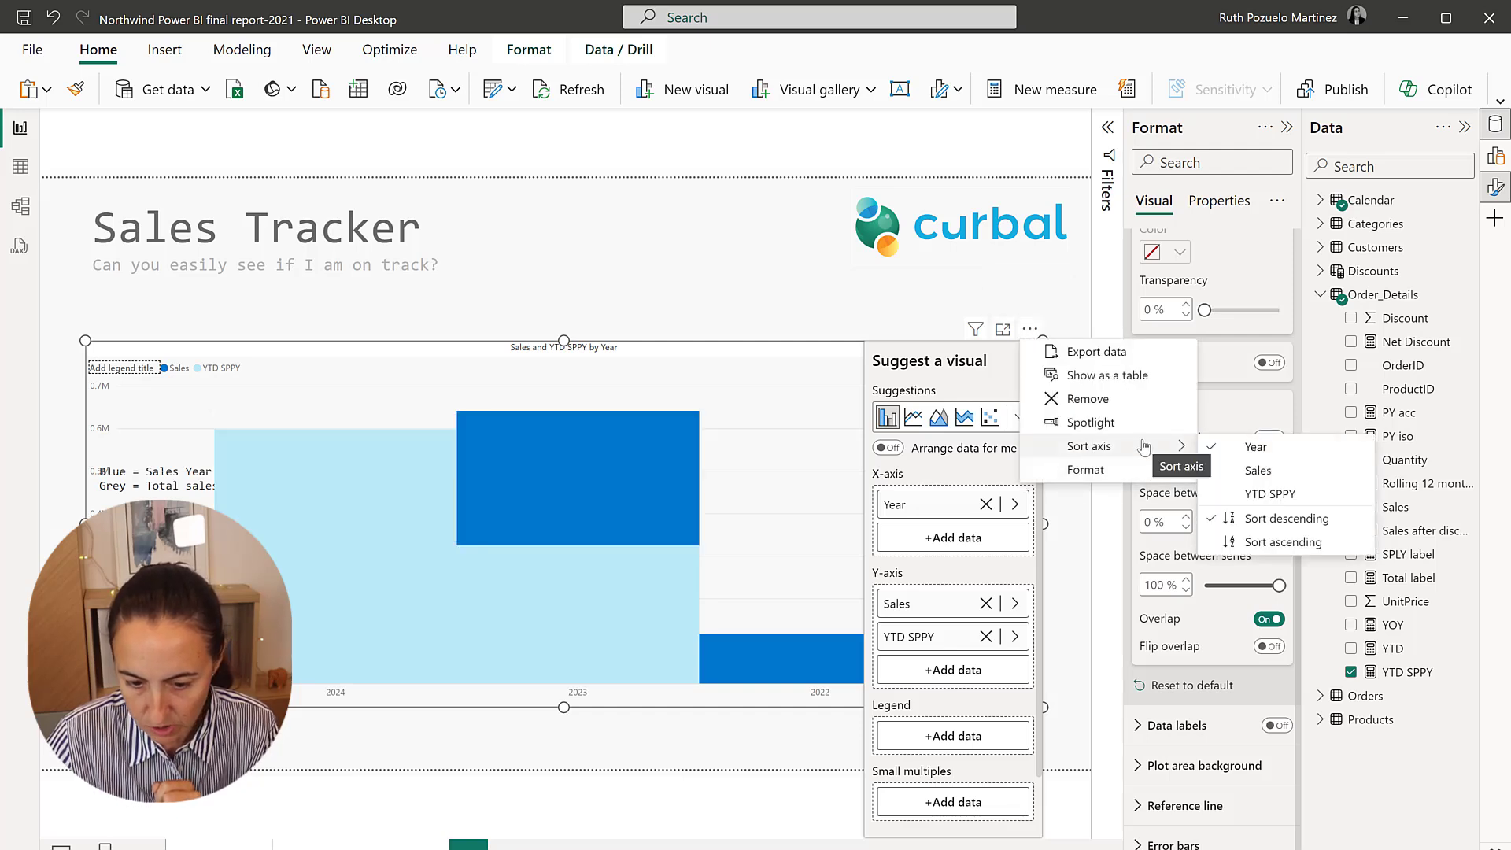
{"action": "left_click", "coordinate": [1262, 543]}
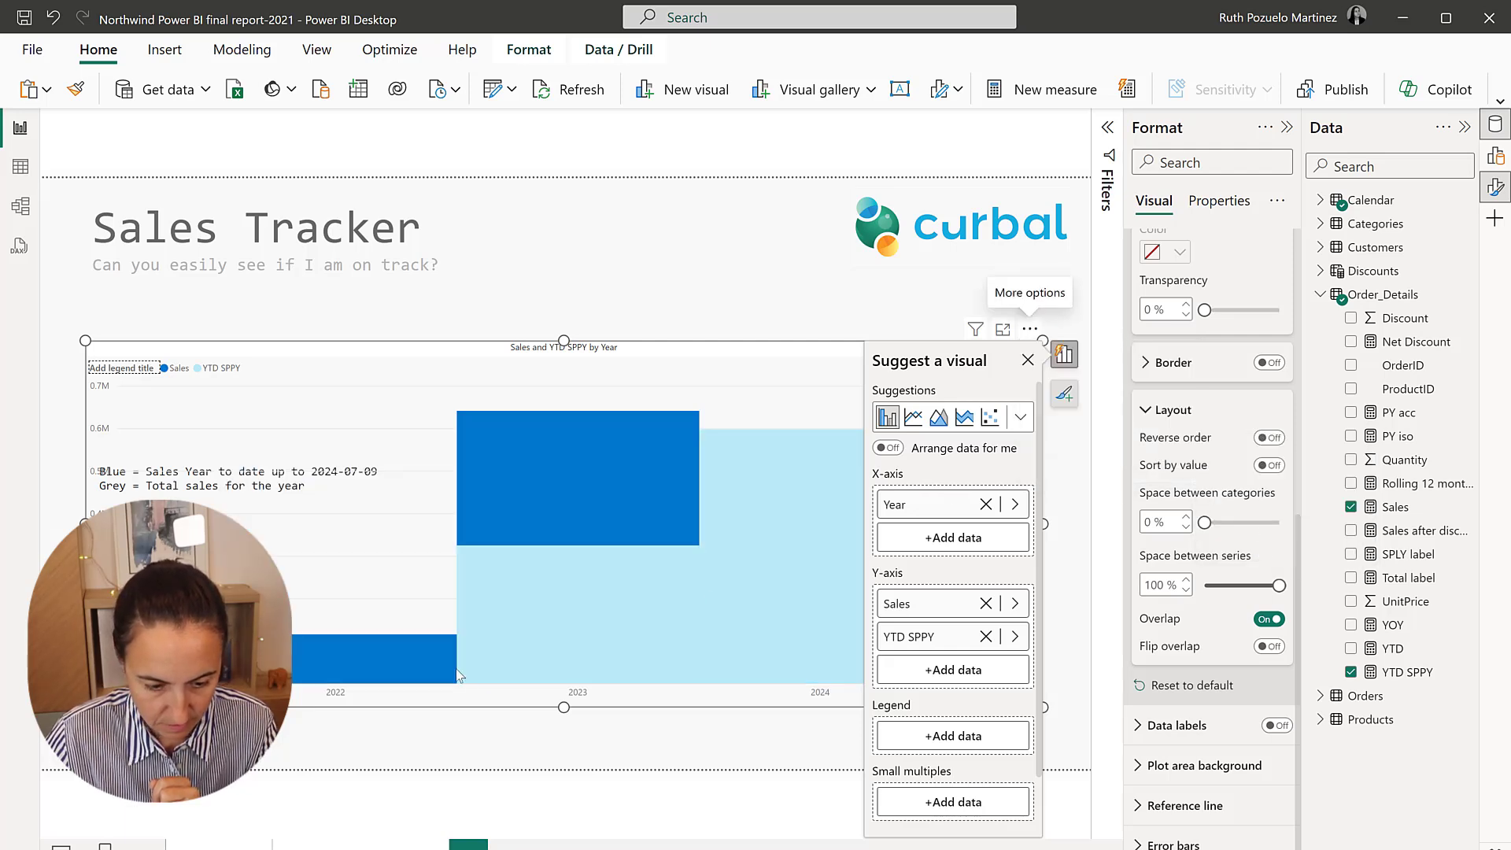
- Colour the Sales columns light grey and give them a border
{"action": "scroll", "coordinate": [1193, 417], "scroll_direction": "up", "scroll_amount": 5}
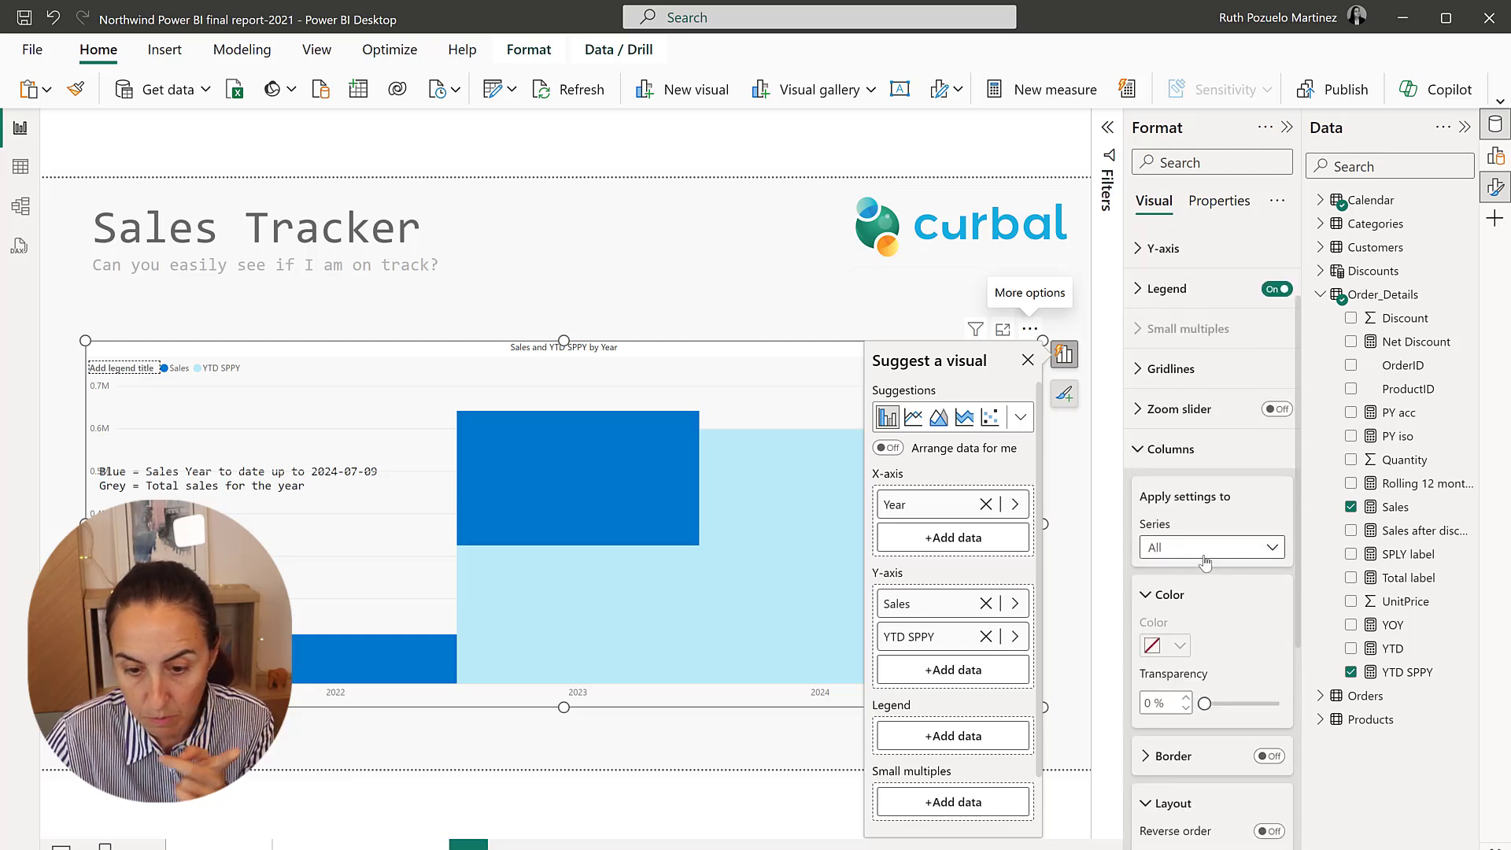
{"action": "scroll", "coordinate": [1212, 555], "scroll_direction": "down", "scroll_amount": 3}
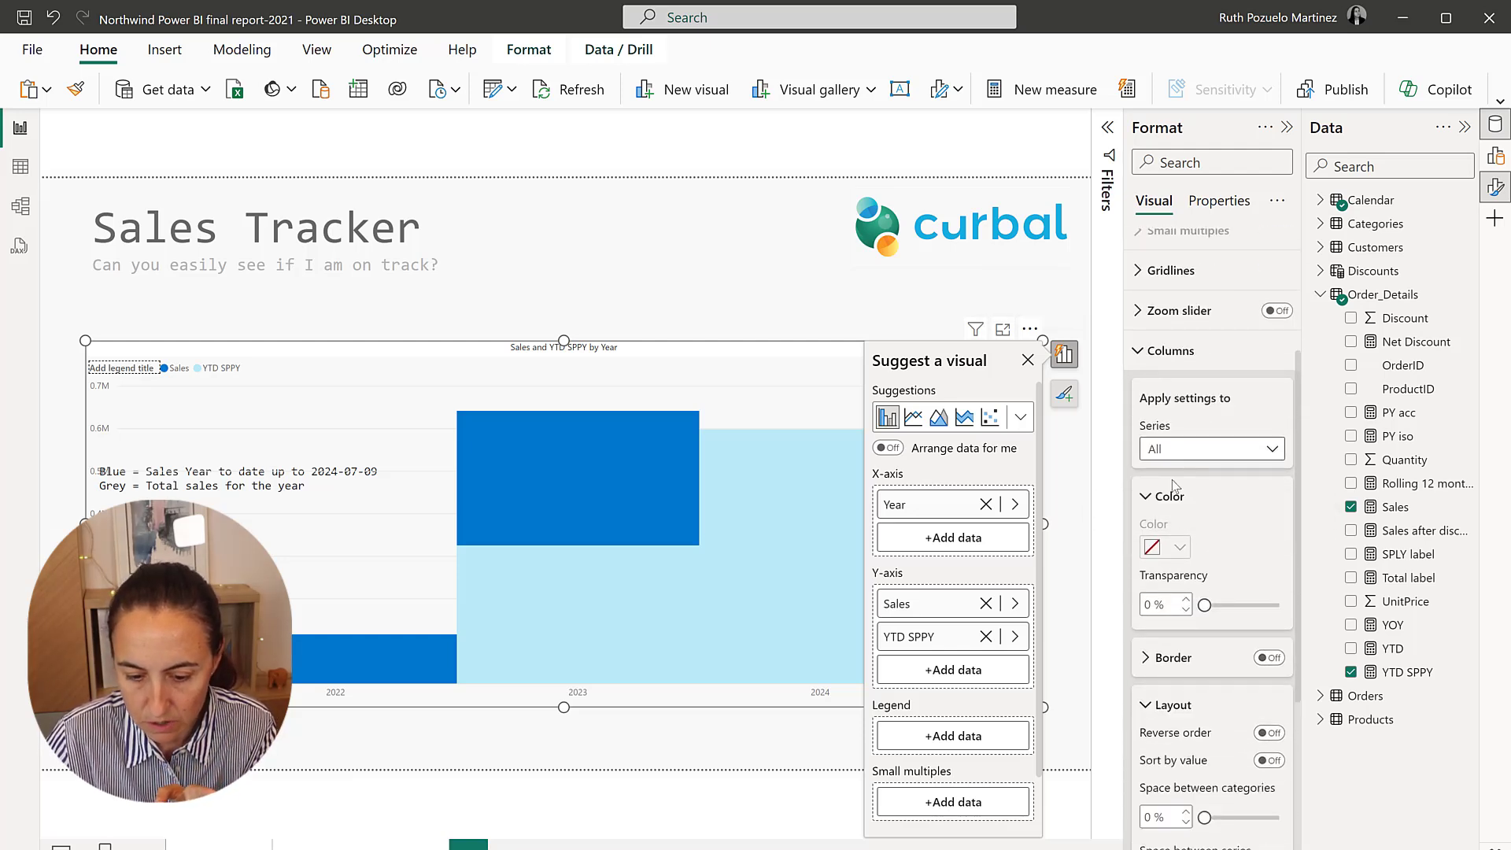
{"action": "left_click", "coordinate": [1197, 449]}
{"action": "left_click", "coordinate": [1185, 495]}
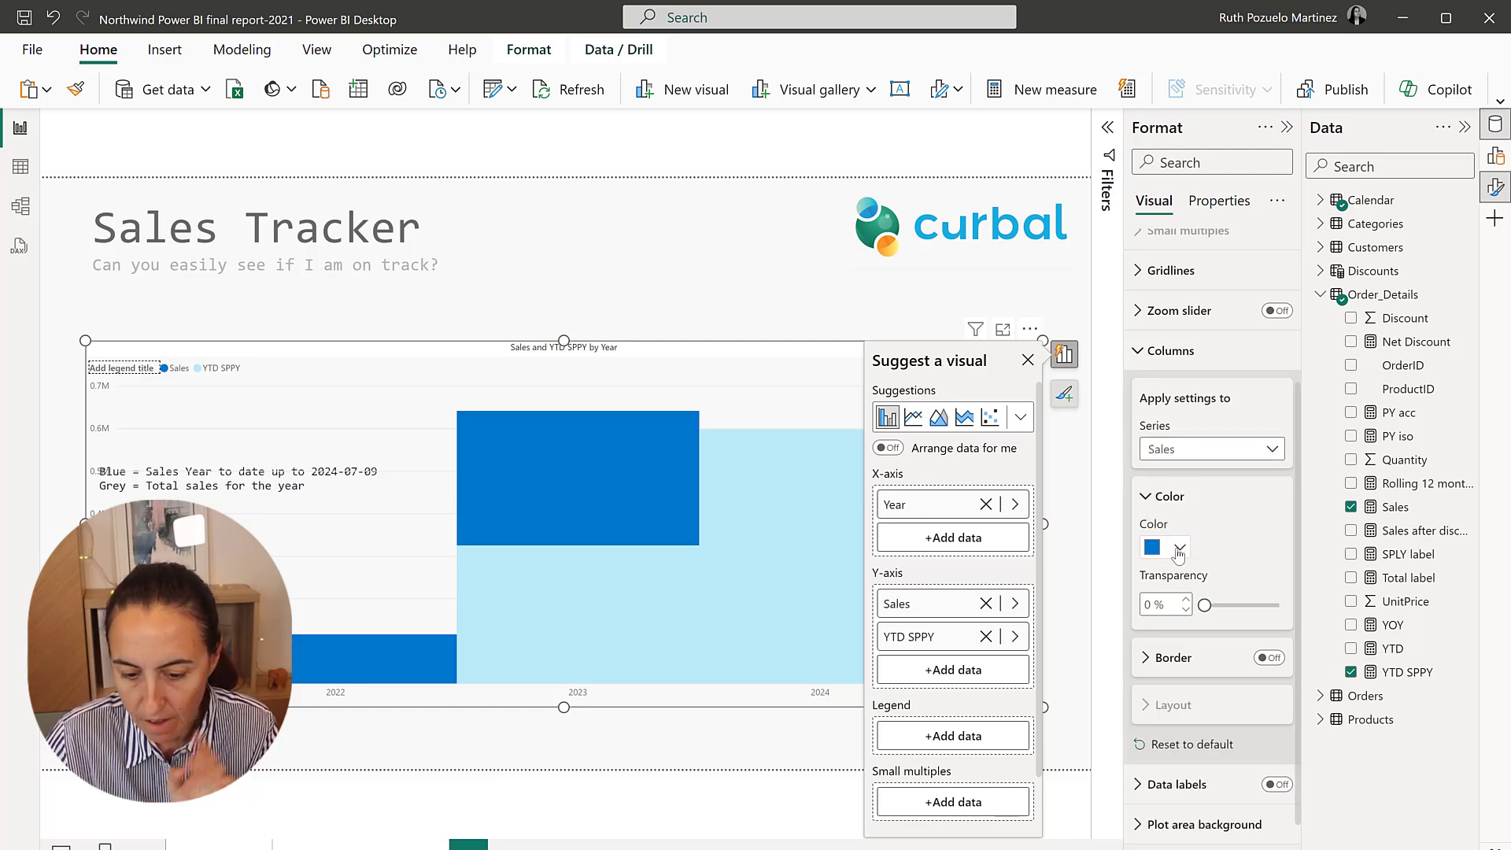
{"action": "left_click", "coordinate": [1178, 551]}
{"action": "left_click", "coordinate": [1166, 279]}
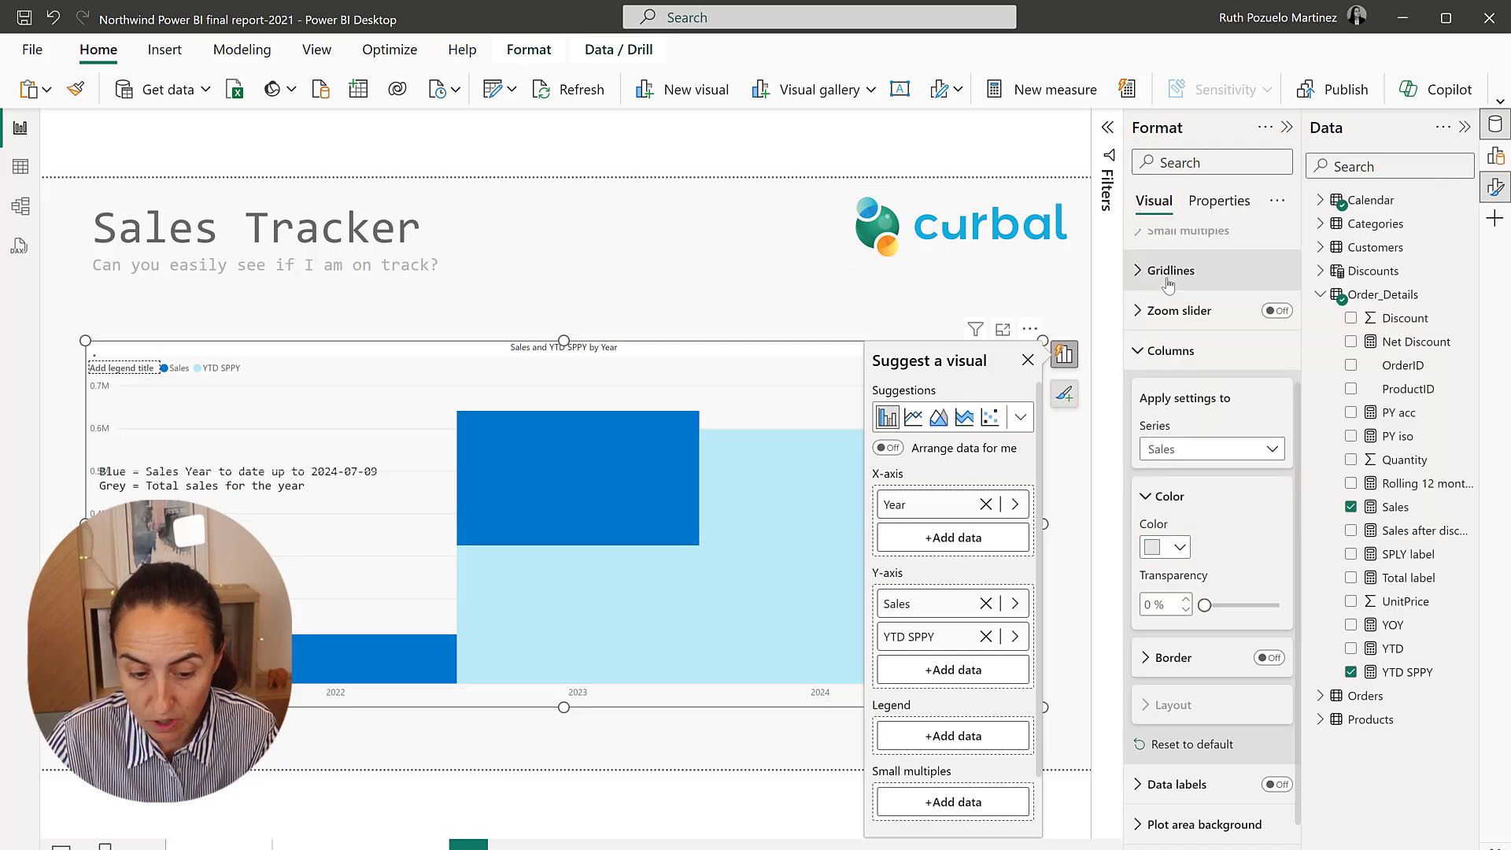
{"action": "left_click", "coordinate": [1269, 658]}
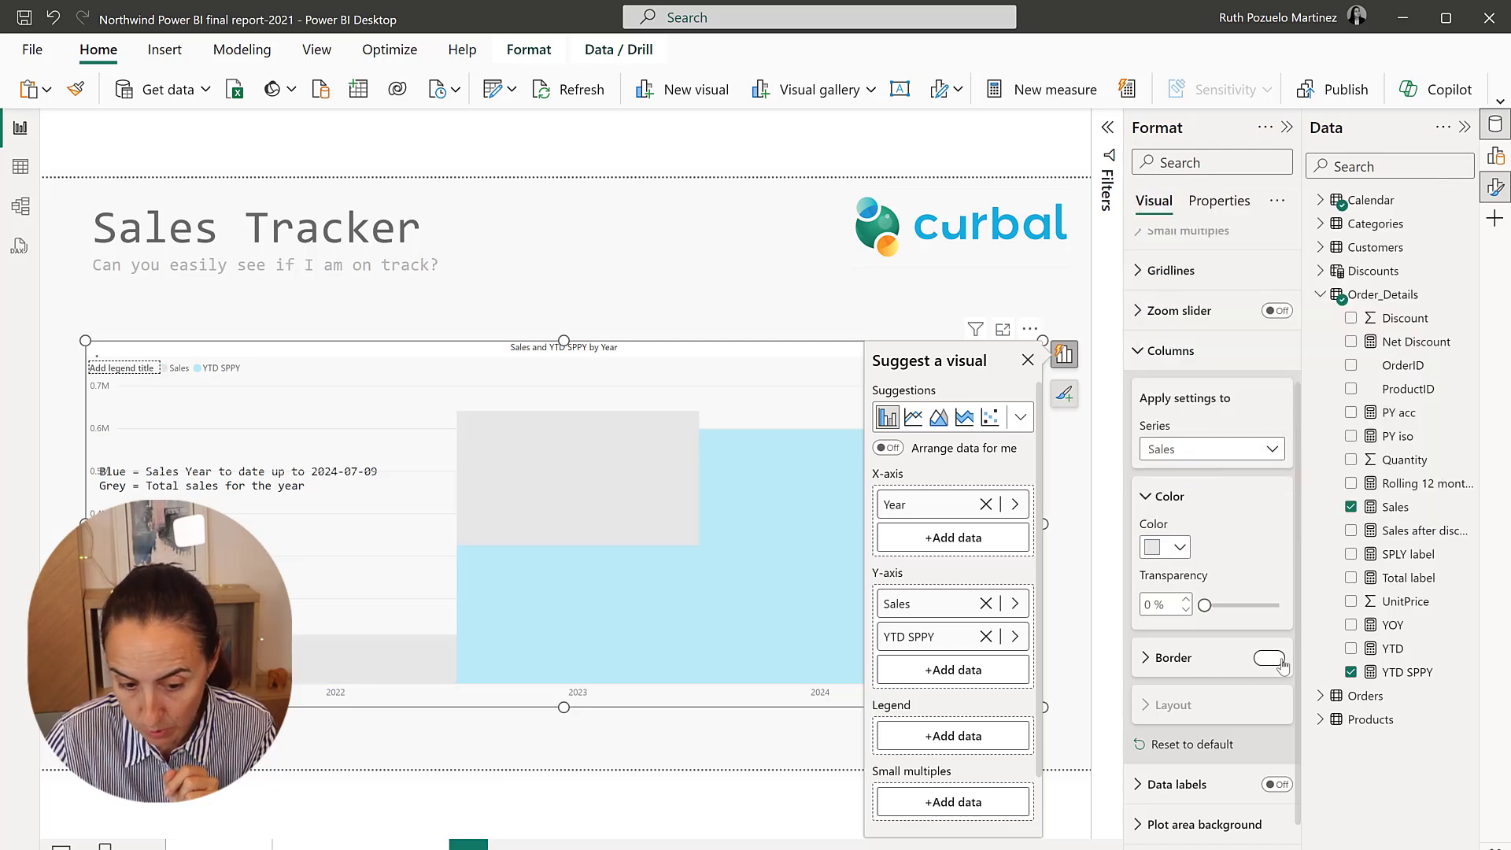
- Colour the YTD SPPY columns #8BC1E7 blue and give them a border
{"action": "left_click", "coordinate": [1183, 447]}
{"action": "left_click", "coordinate": [1181, 519]}
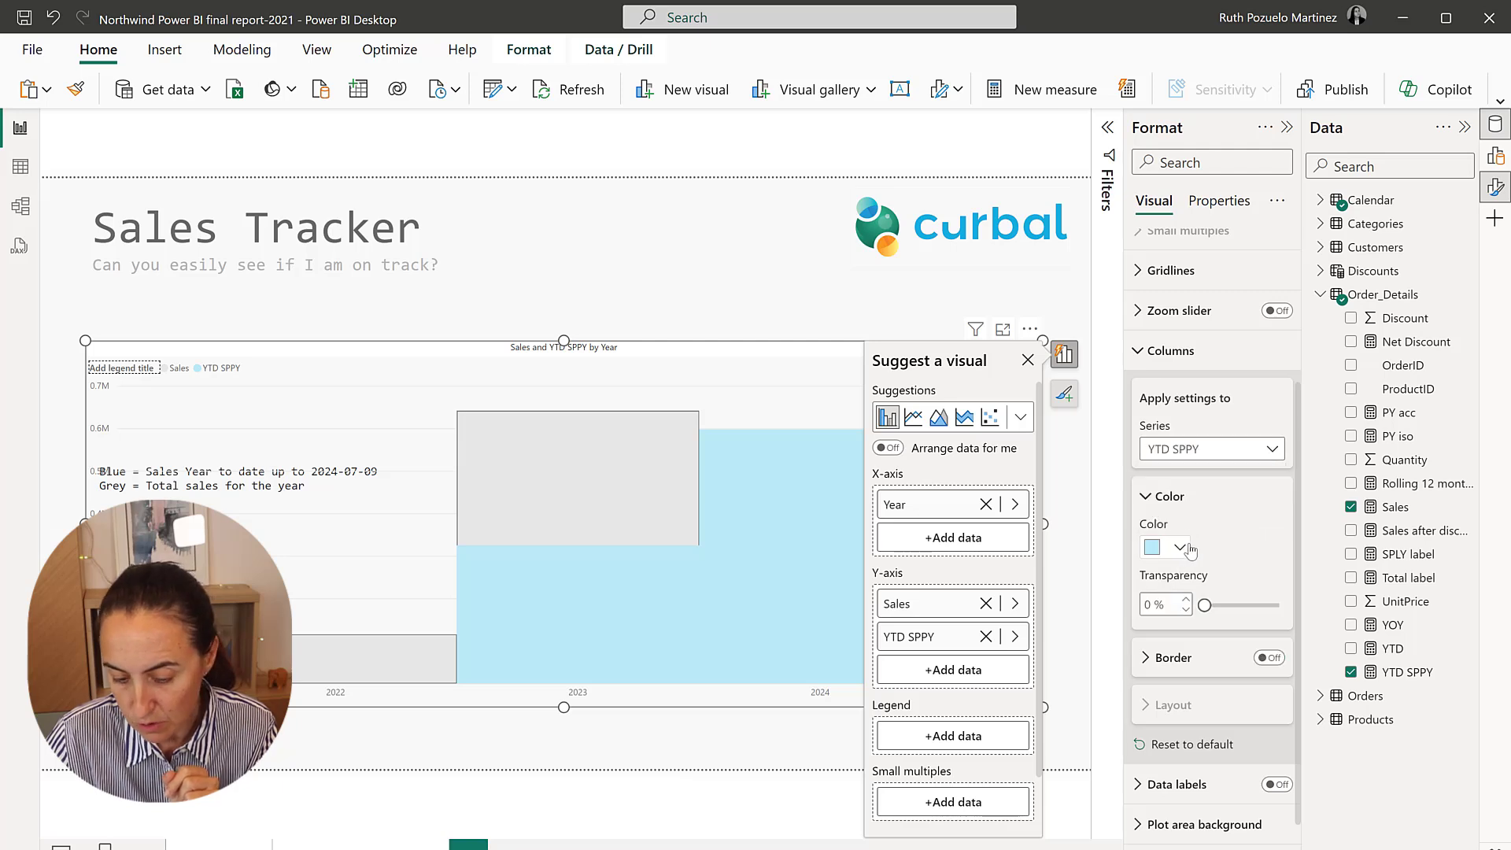
{"action": "left_click", "coordinate": [1180, 547]}
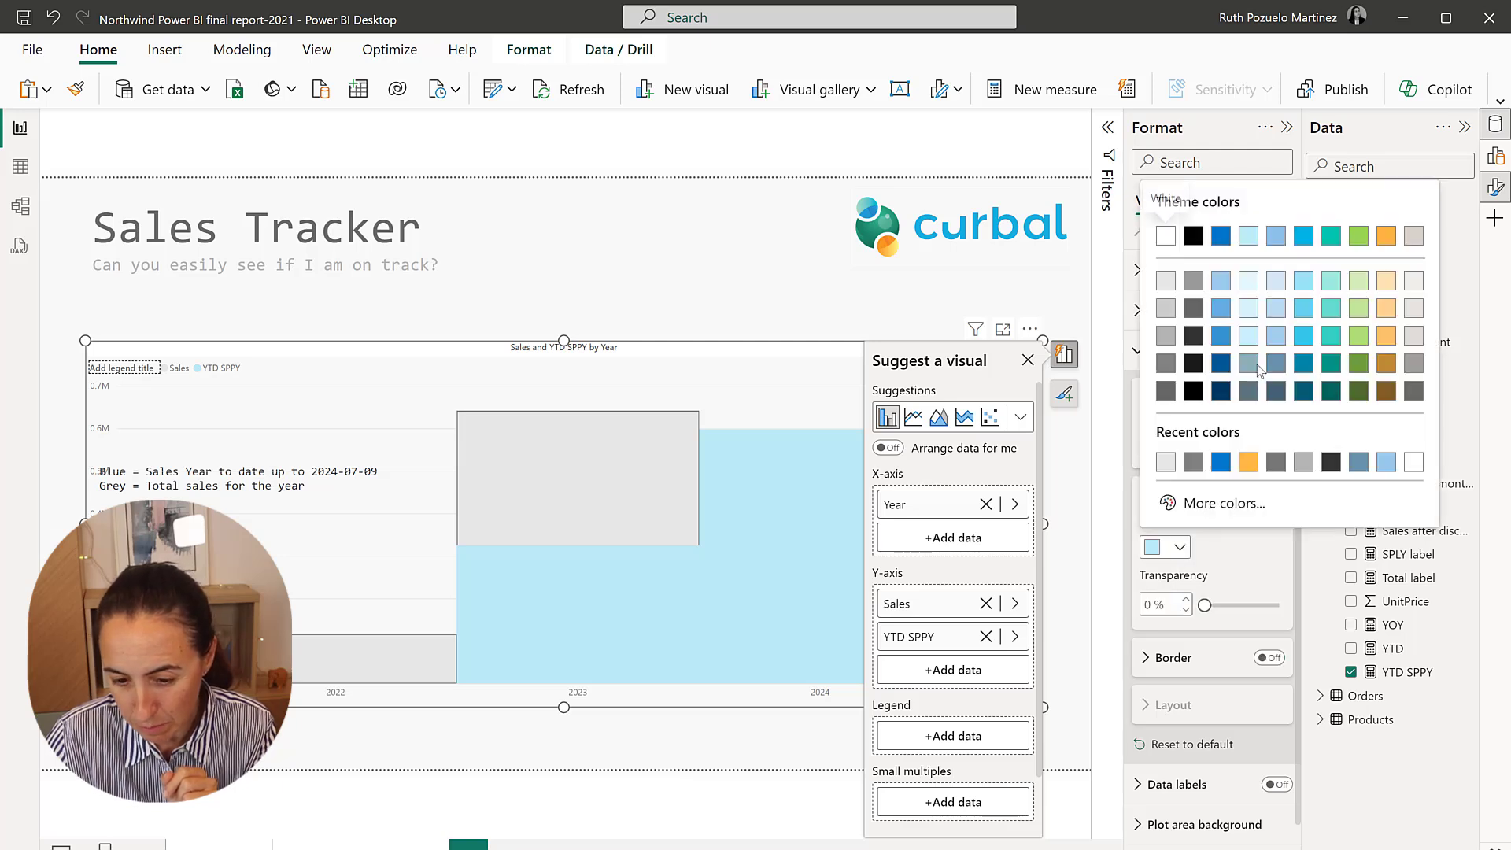
{"action": "left_click", "coordinate": [1276, 236]}
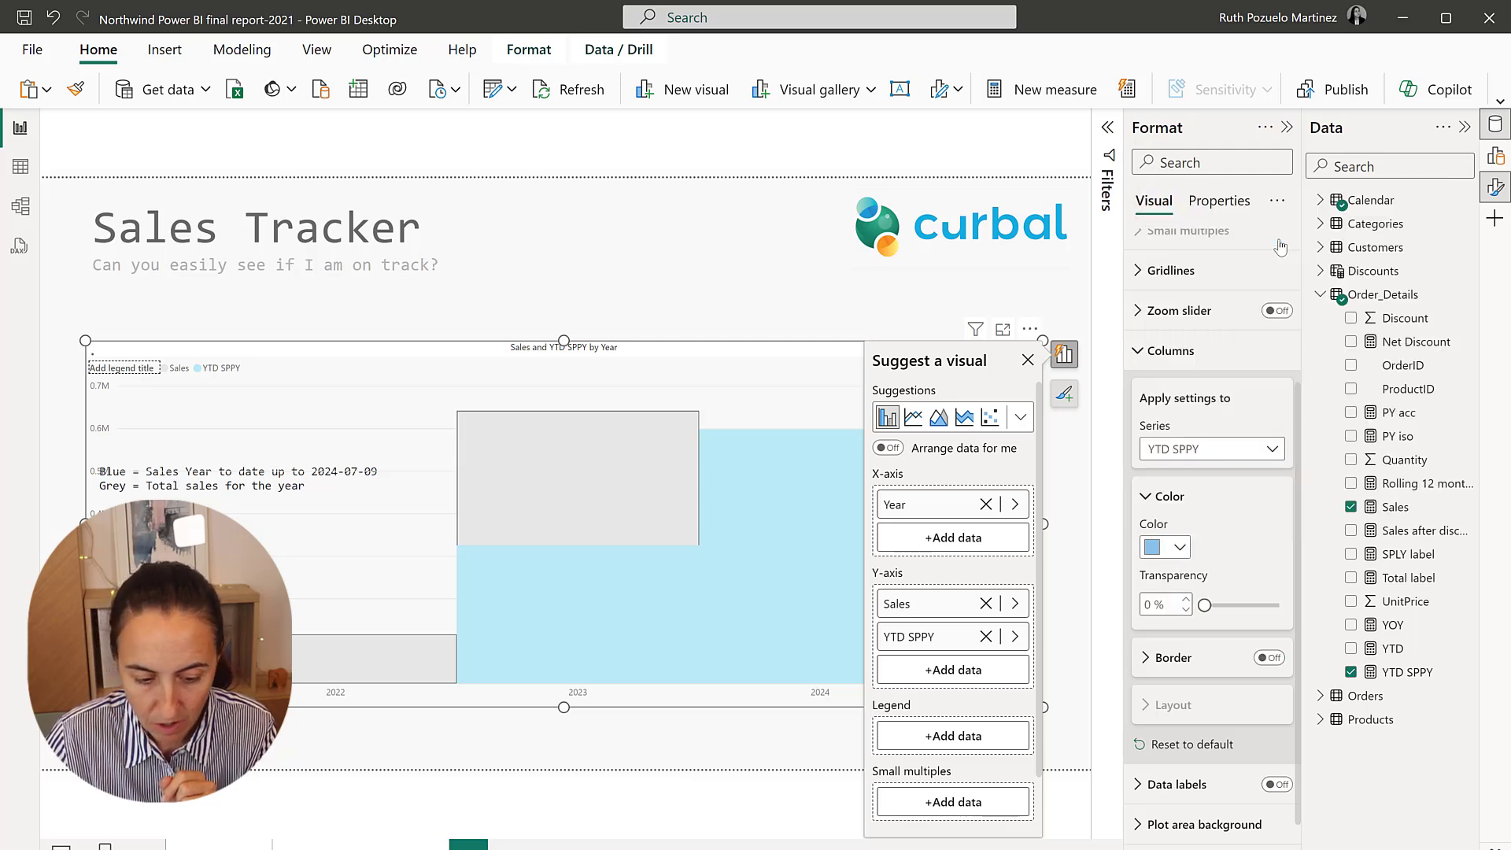
{"action": "left_click", "coordinate": [1271, 660]}
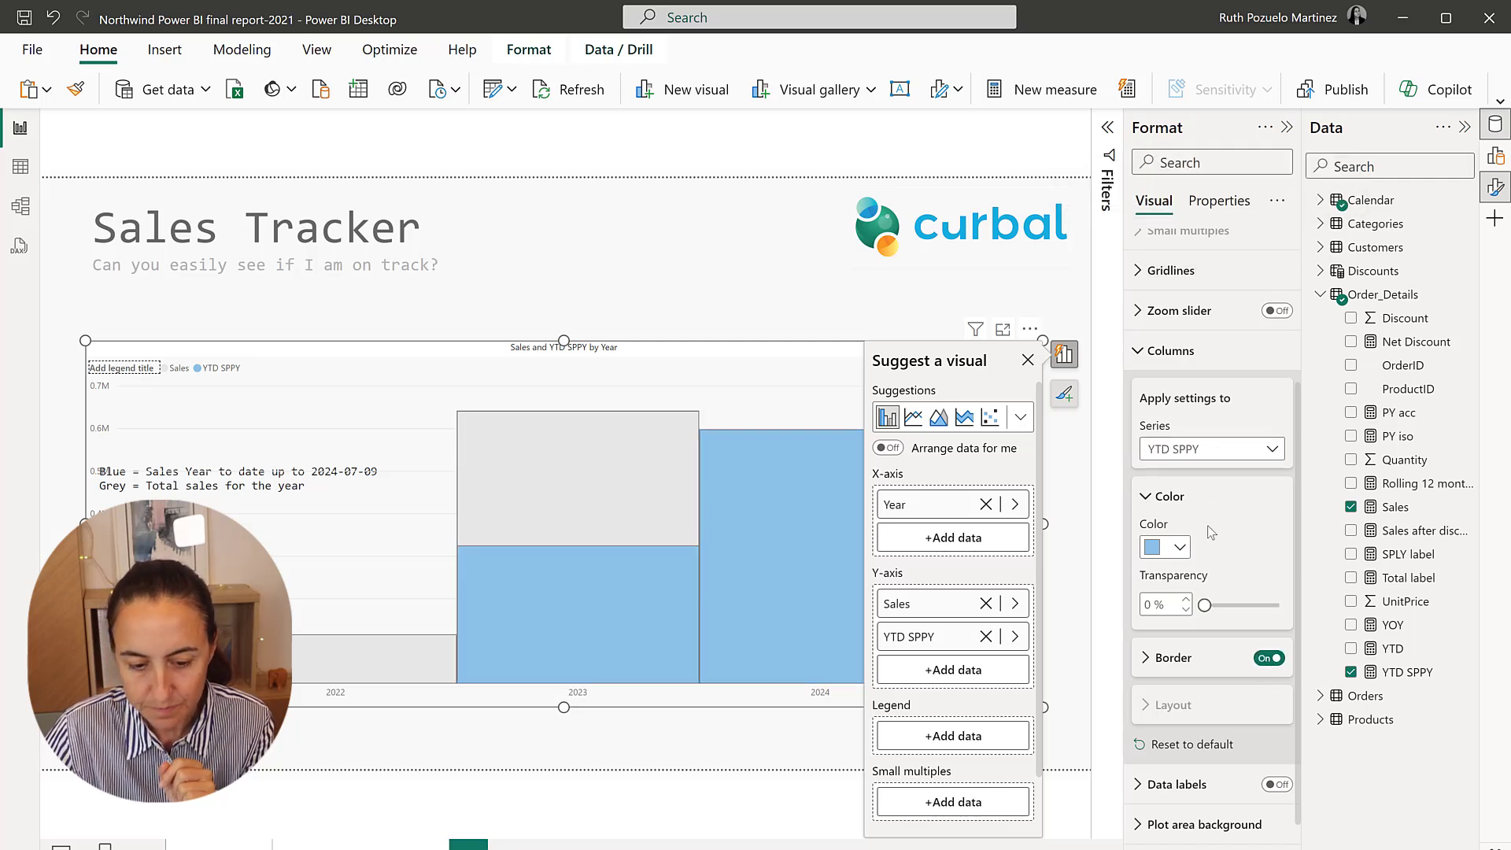
- Check the YTD SPPY border settings, then set the column series back to All
{"action": "left_click", "coordinate": [1192, 356]}
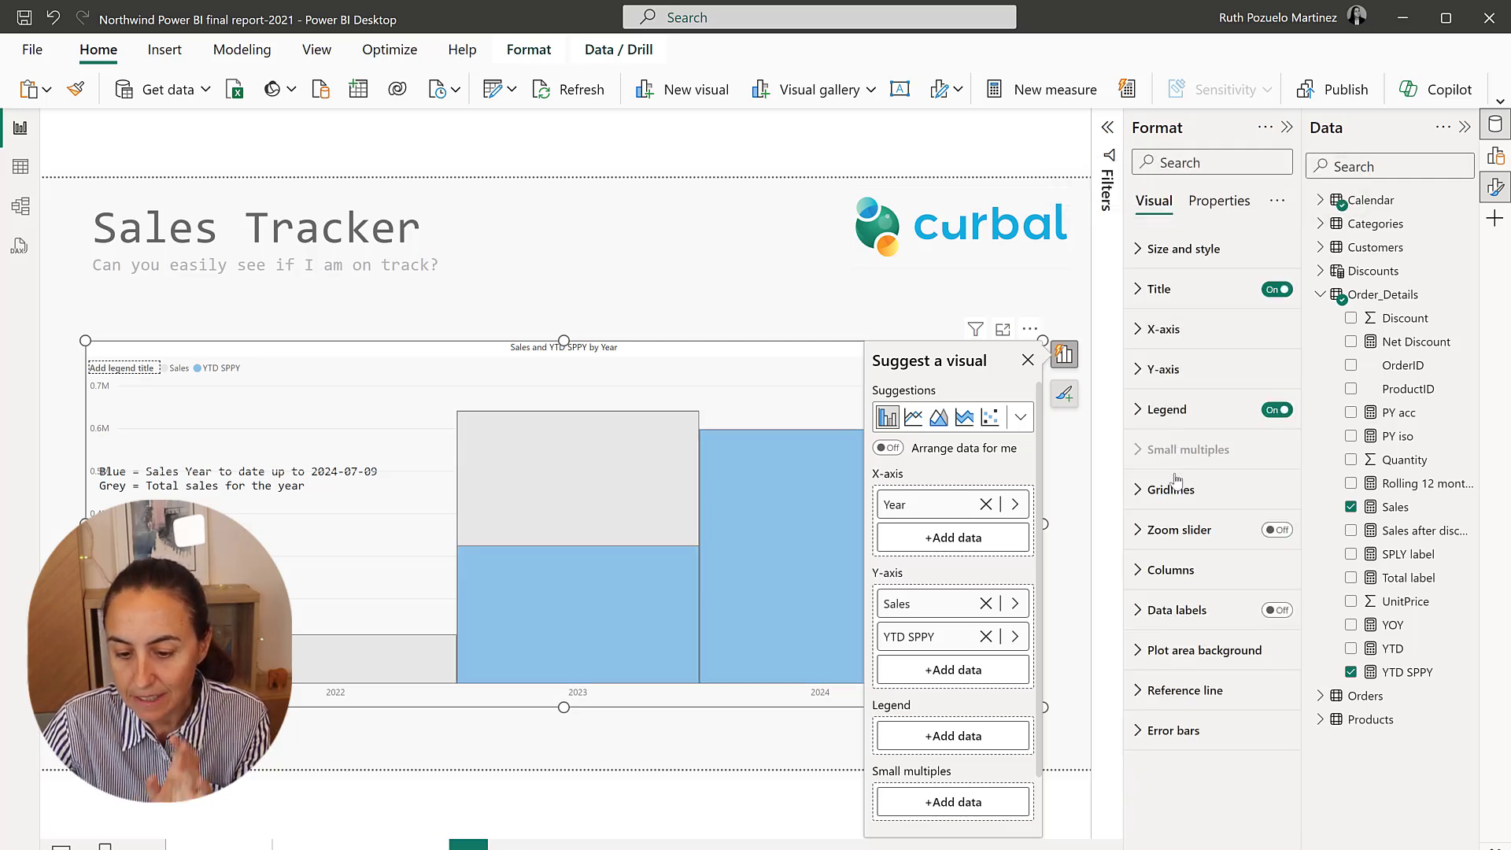
{"action": "left_click", "coordinate": [1181, 570]}
{"action": "scroll", "coordinate": [1200, 551], "scroll_direction": "down", "scroll_amount": 3}
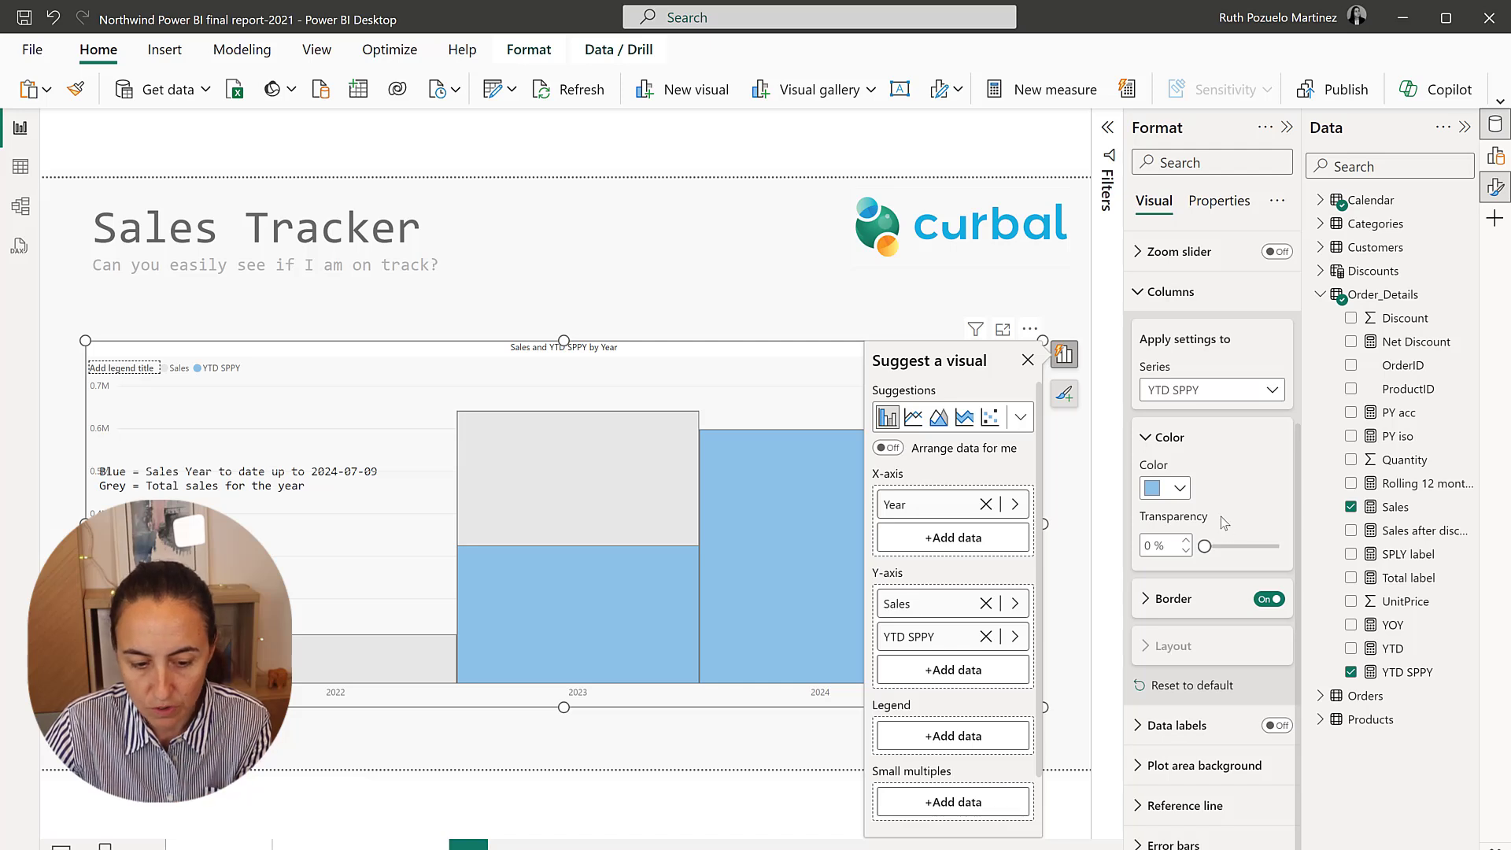
{"action": "left_click", "coordinate": [1201, 599]}
{"action": "scroll", "coordinate": [1201, 583], "scroll_direction": "down", "scroll_amount": 1}
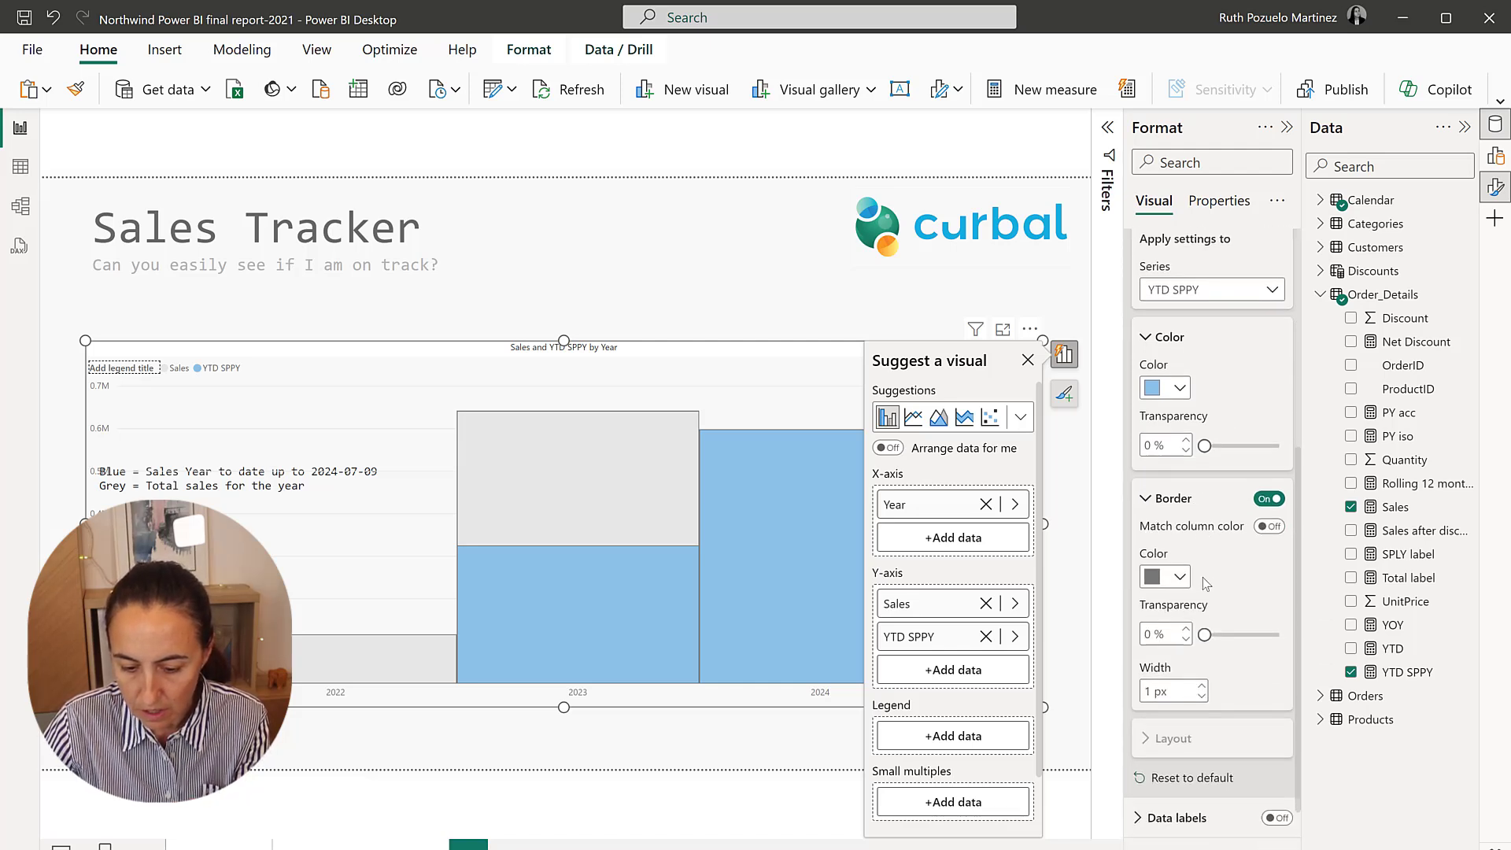
{"action": "scroll", "coordinate": [1205, 578], "scroll_direction": "up", "scroll_amount": 2}
{"action": "left_click", "coordinate": [1200, 396]}
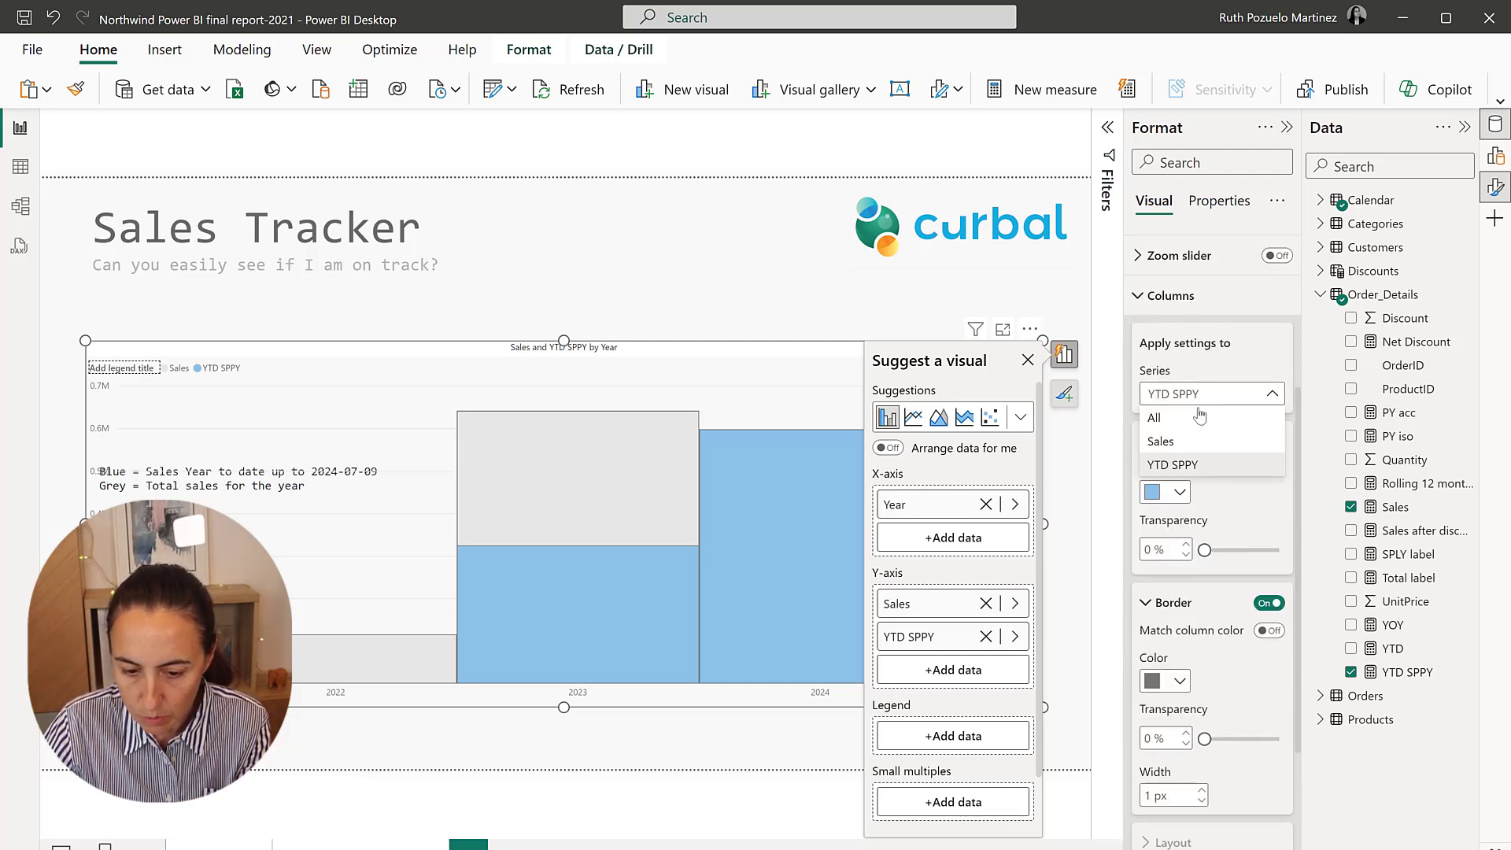
{"action": "left_click", "coordinate": [1197, 419]}
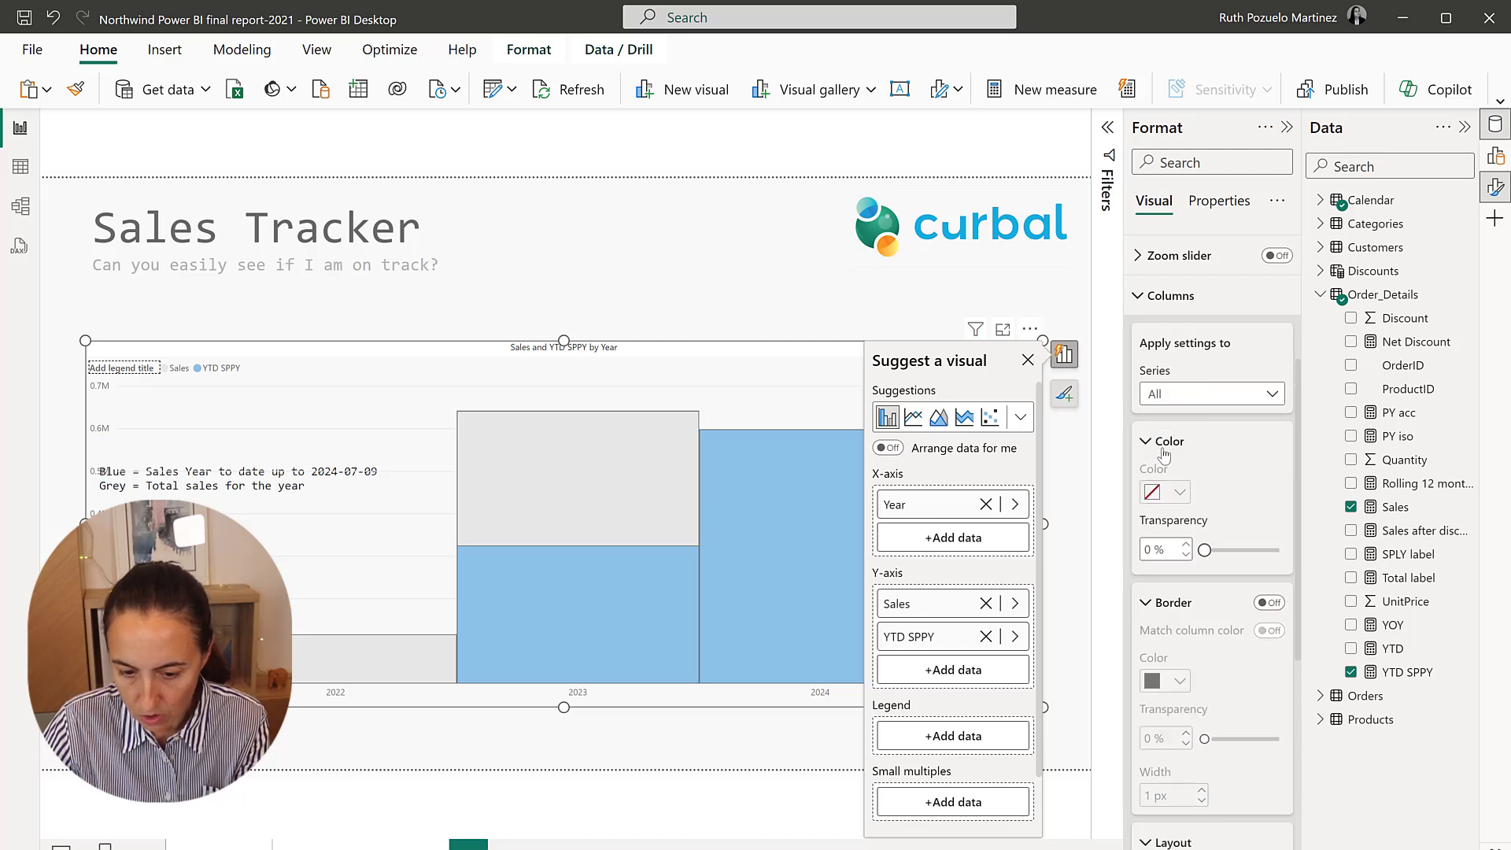
{"action": "left_click", "coordinate": [1162, 447]}
{"action": "left_click", "coordinate": [1177, 488]}
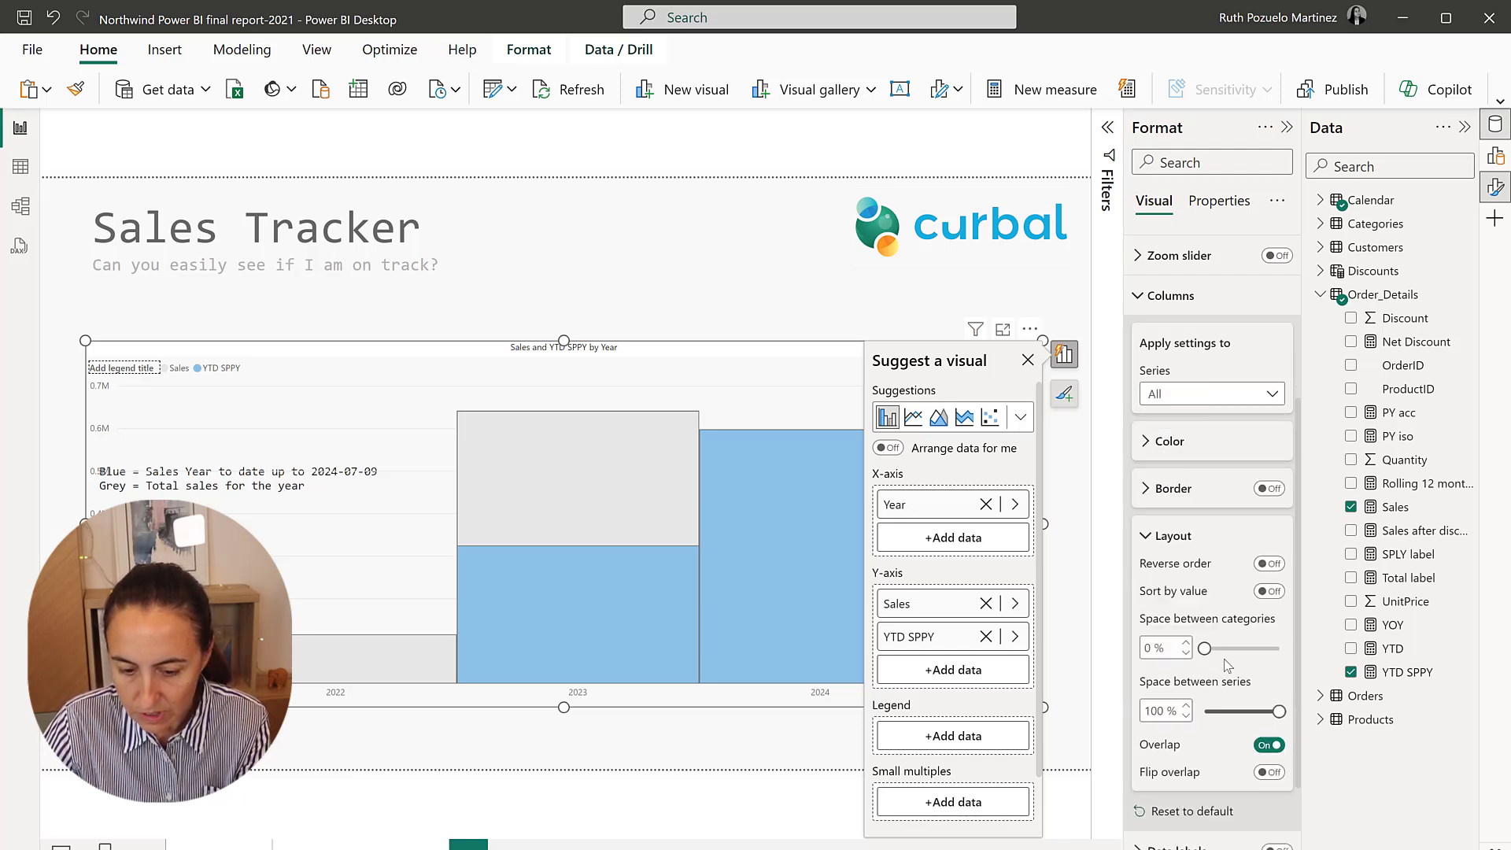
{"action": "left_click_drag", "start_coordinate": [1276, 711], "coordinate": [1259, 718]}
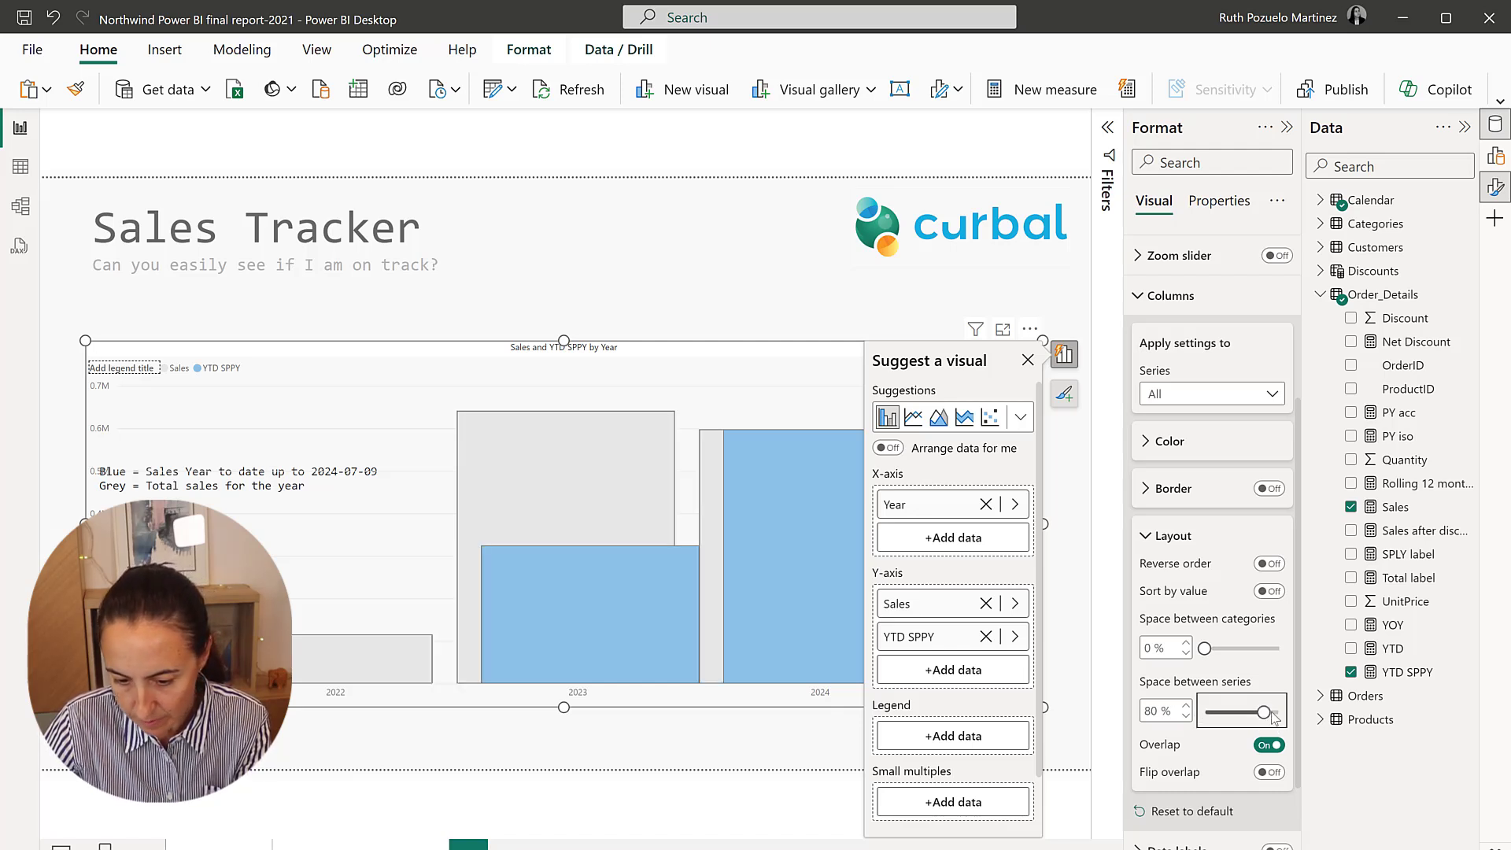
{"action": "left_click", "coordinate": [1273, 714]}
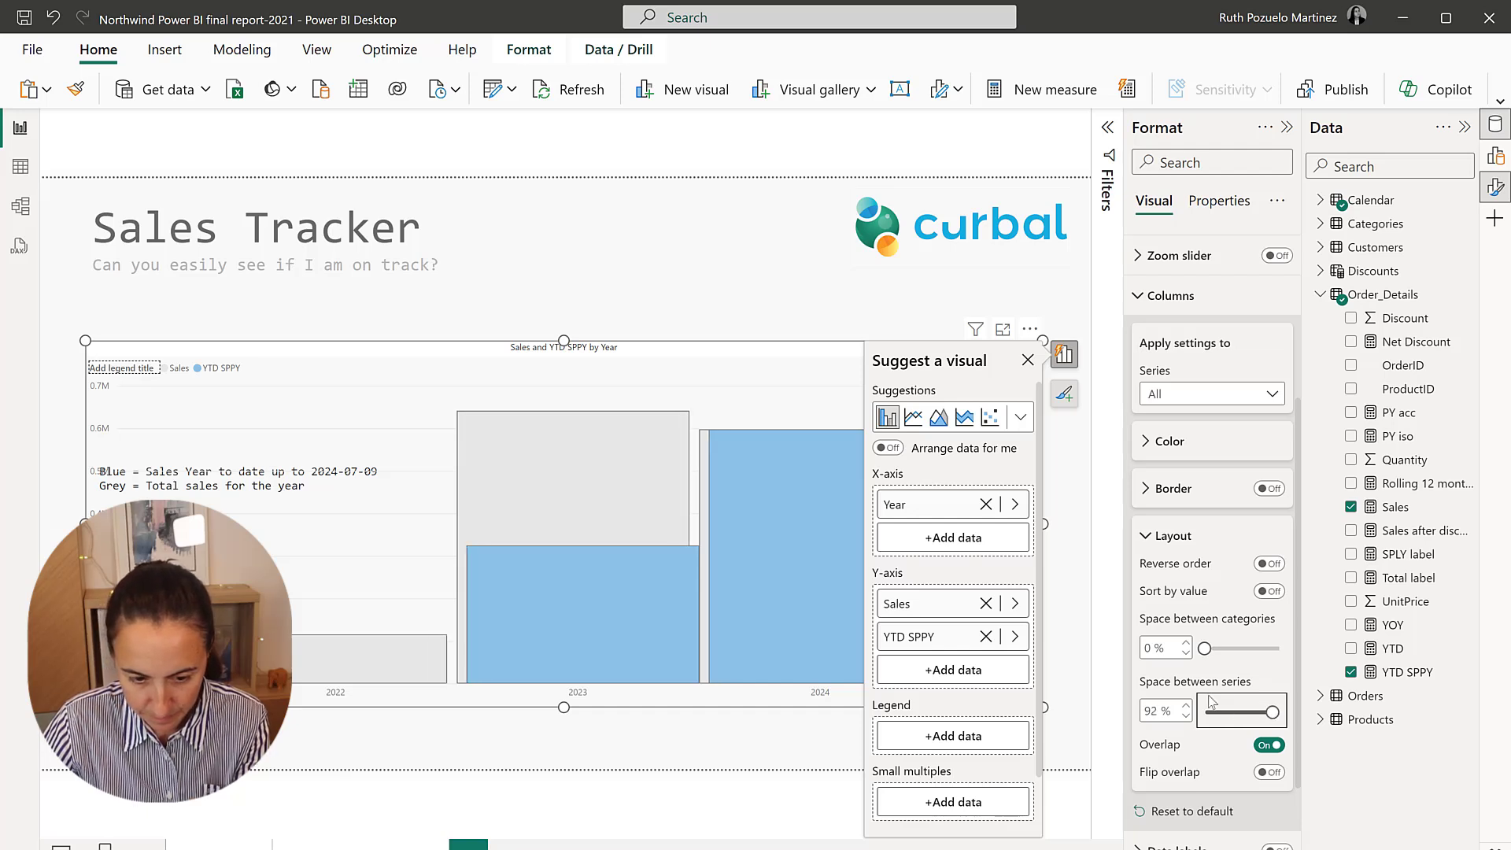
{"action": "left_click", "coordinate": [1217, 650]}
{"action": "mouse_move", "coordinate": [526, 556]}
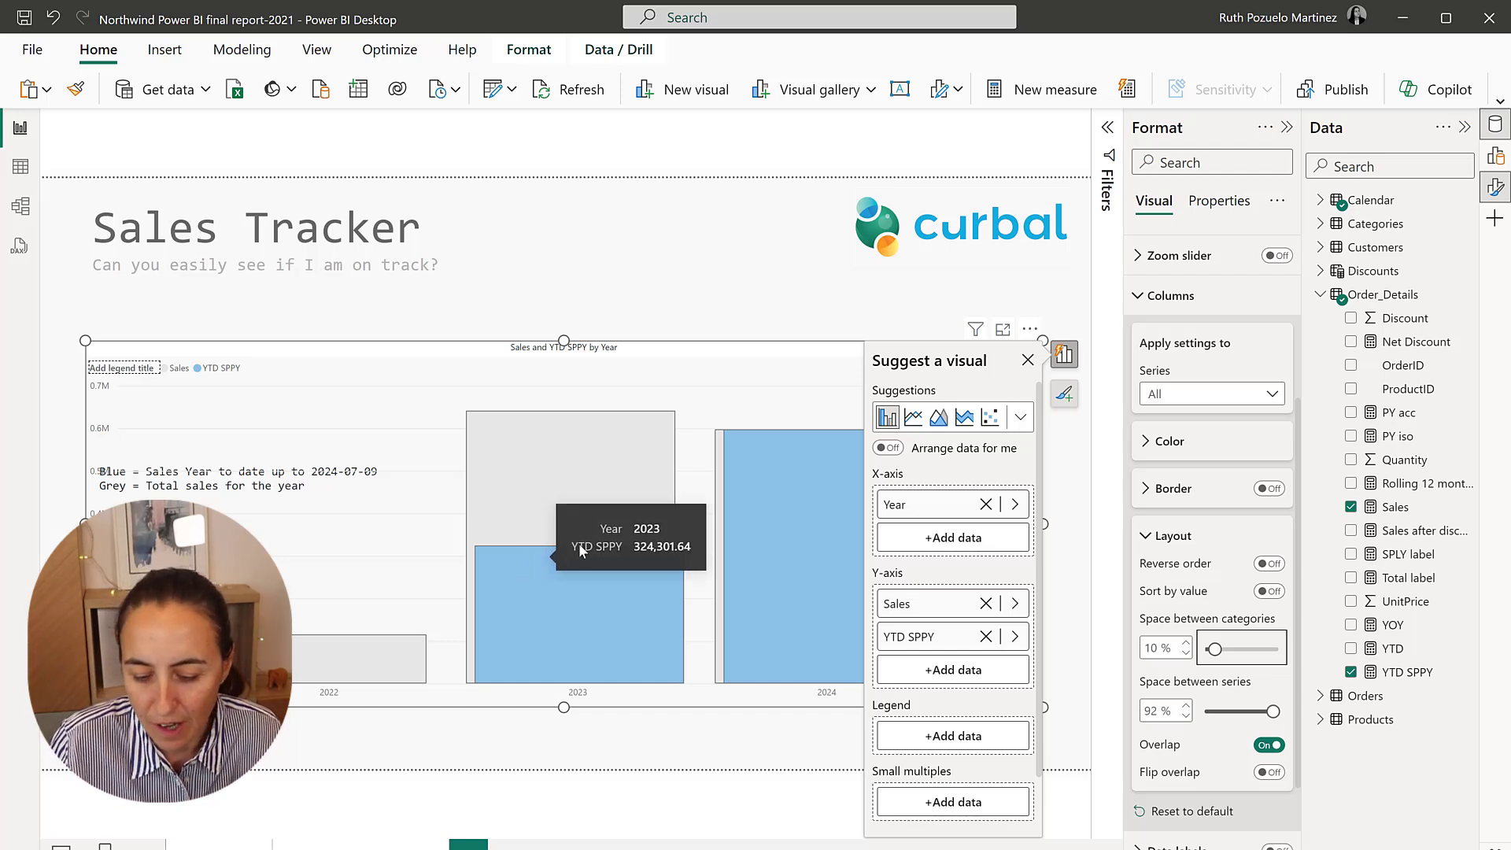
{"action": "left_click", "coordinate": [1185, 653]}
{"action": "left_click", "coordinate": [1185, 654]}
{"action": "left_click_drag", "start_coordinate": [1273, 712], "coordinate": [1304, 712]}
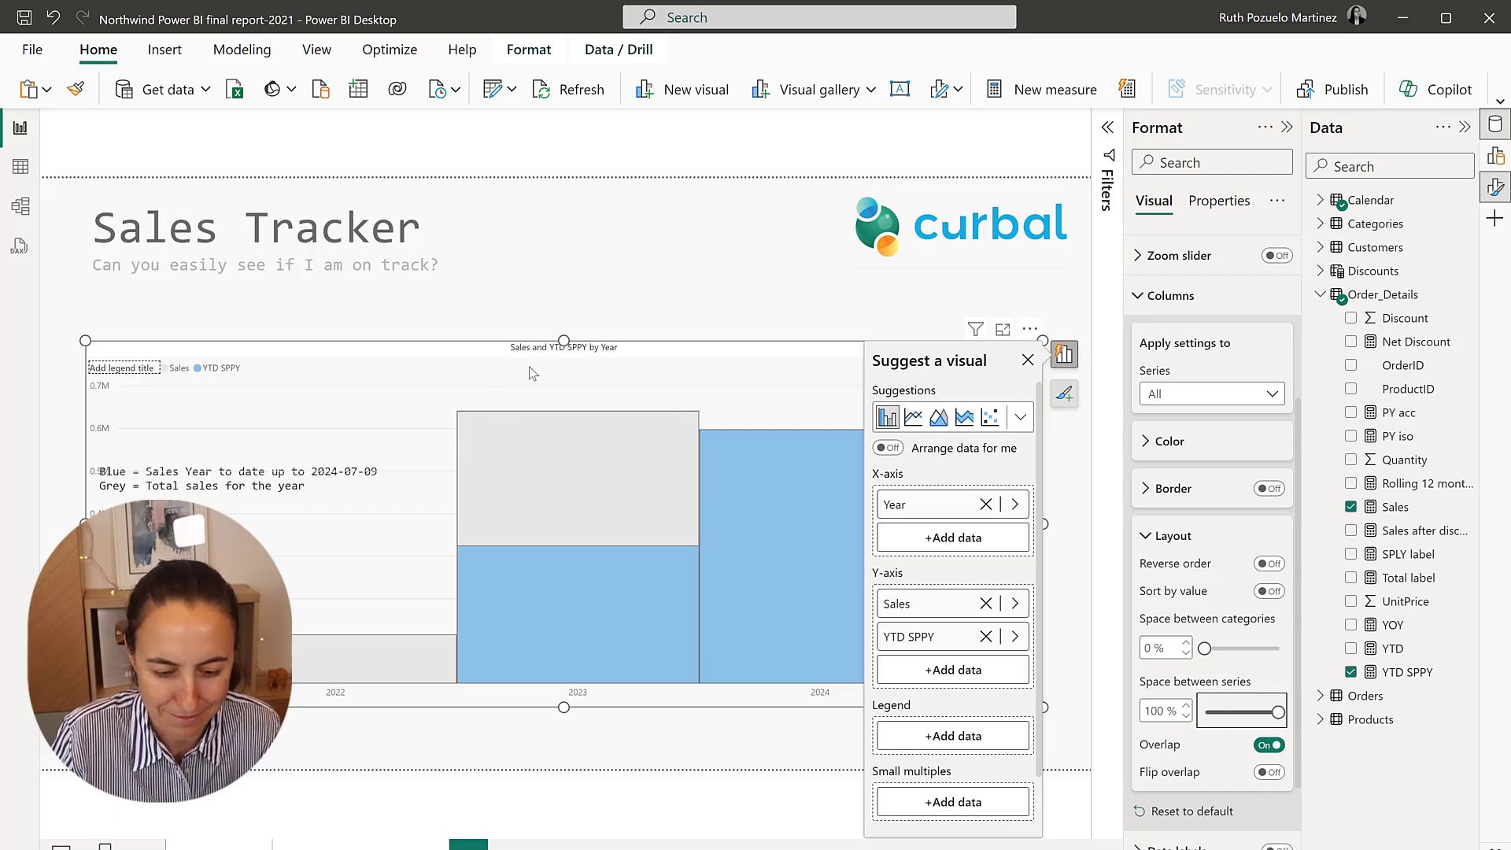
- Hide the Y-axis values and enlarge the chart upward and to the right
{"action": "left_click", "coordinate": [1172, 295]}
{"action": "left_click", "coordinate": [1228, 369]}
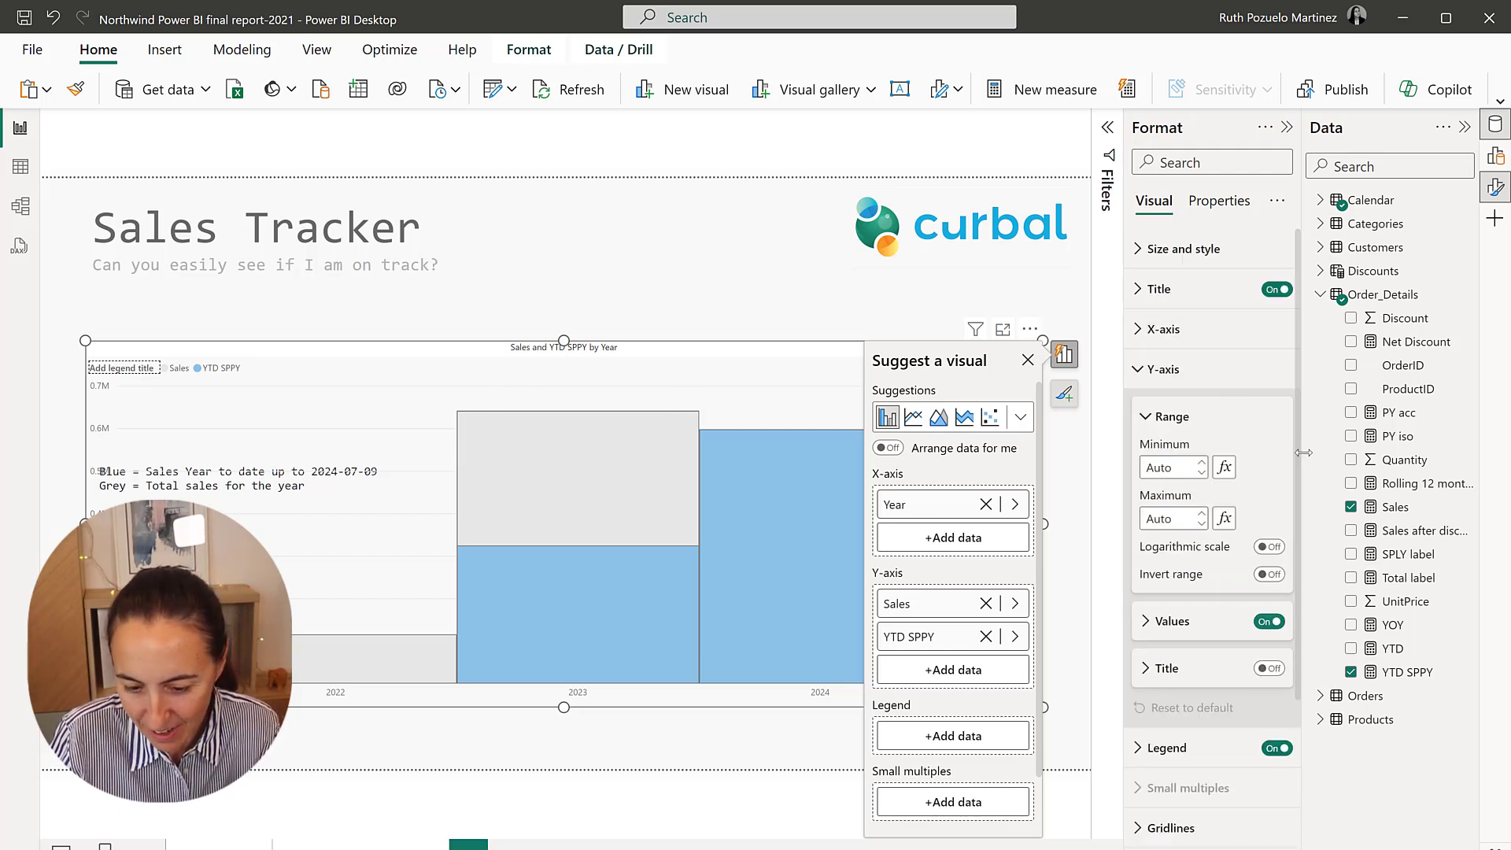
{"action": "left_click", "coordinate": [1270, 621]}
{"action": "left_click", "coordinate": [1180, 380]}
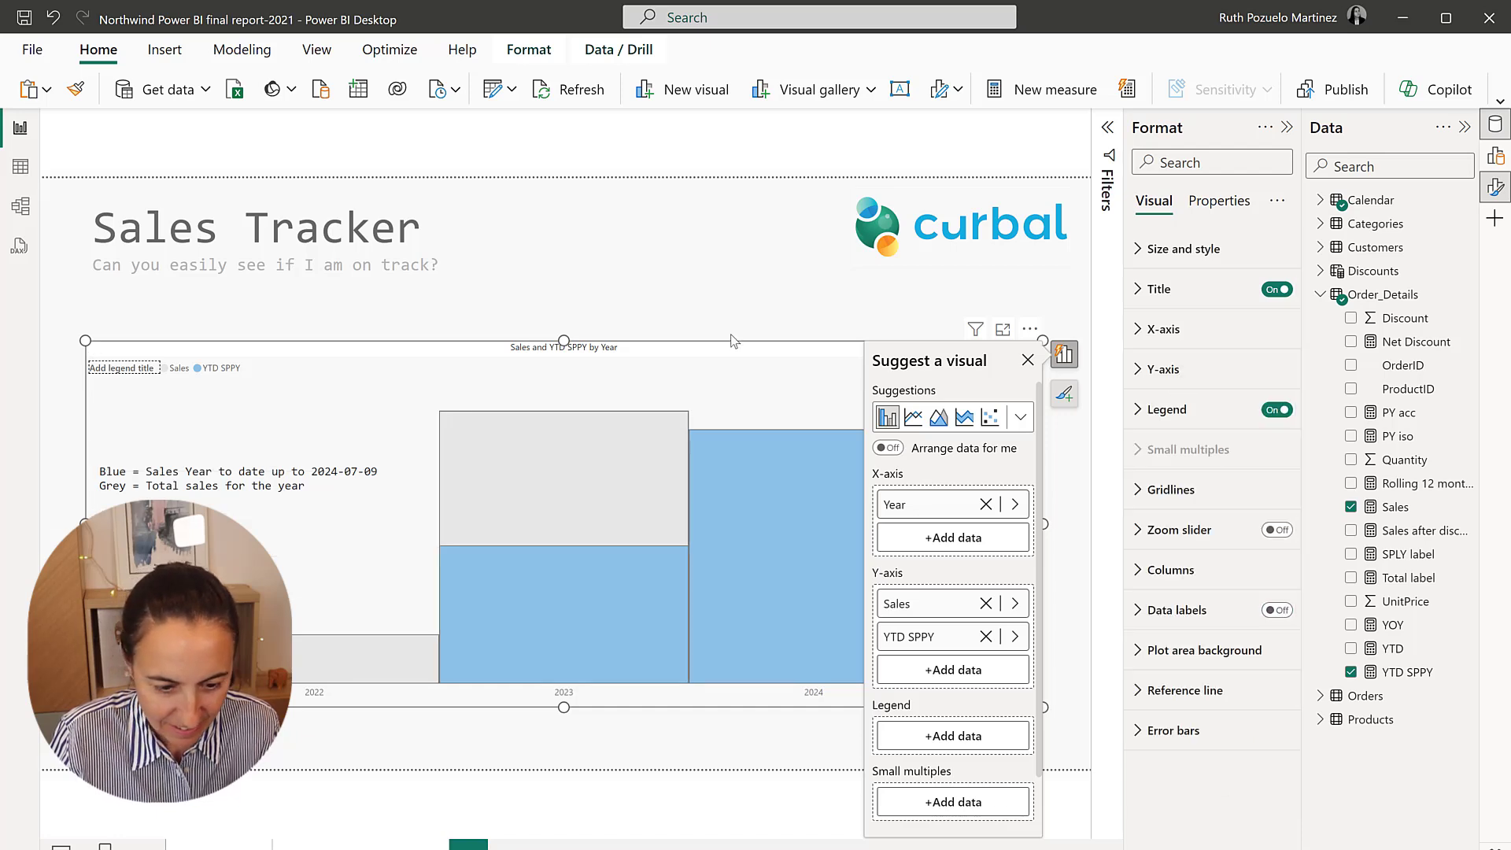
{"action": "left_click", "coordinate": [728, 308]}
{"action": "left_click", "coordinate": [620, 357]}
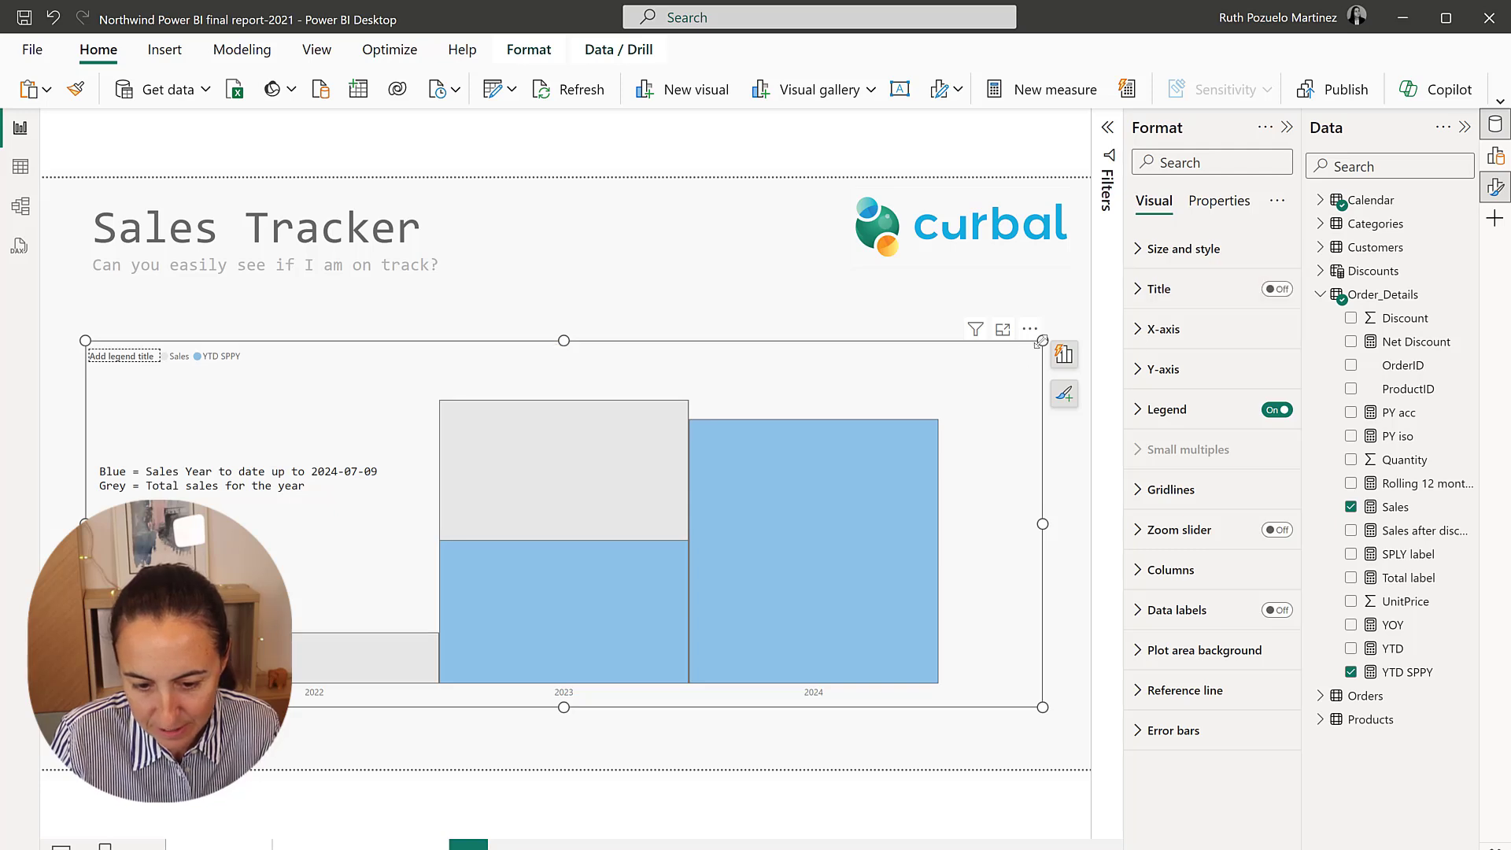
{"action": "left_click_drag", "start_coordinate": [1048, 309], "coordinate": [1089, 281]}
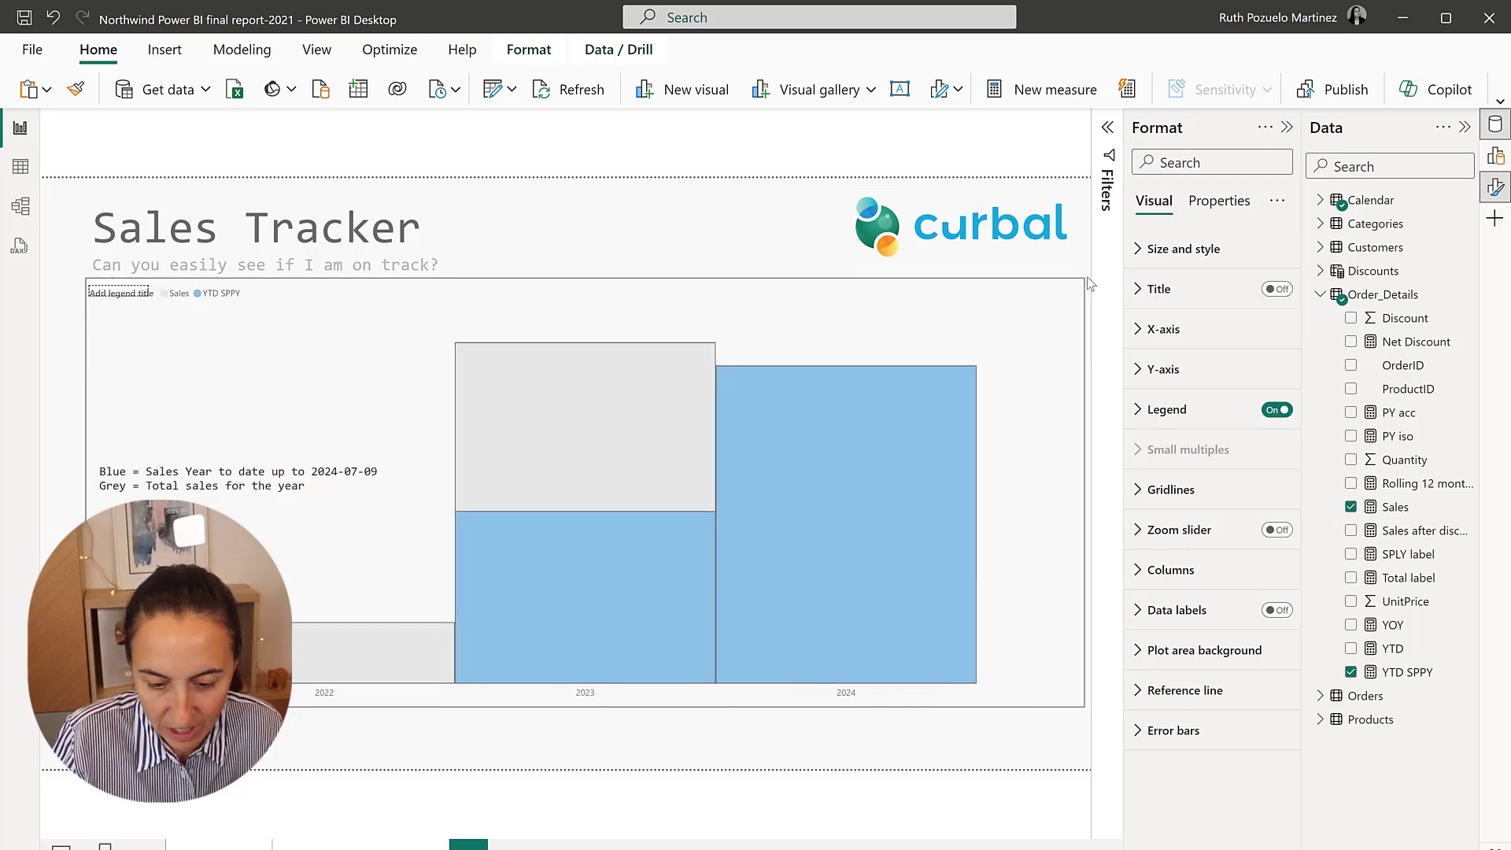
- Set the X-axis year labels to Consolas at size 12
{"action": "left_click", "coordinate": [1163, 329]}
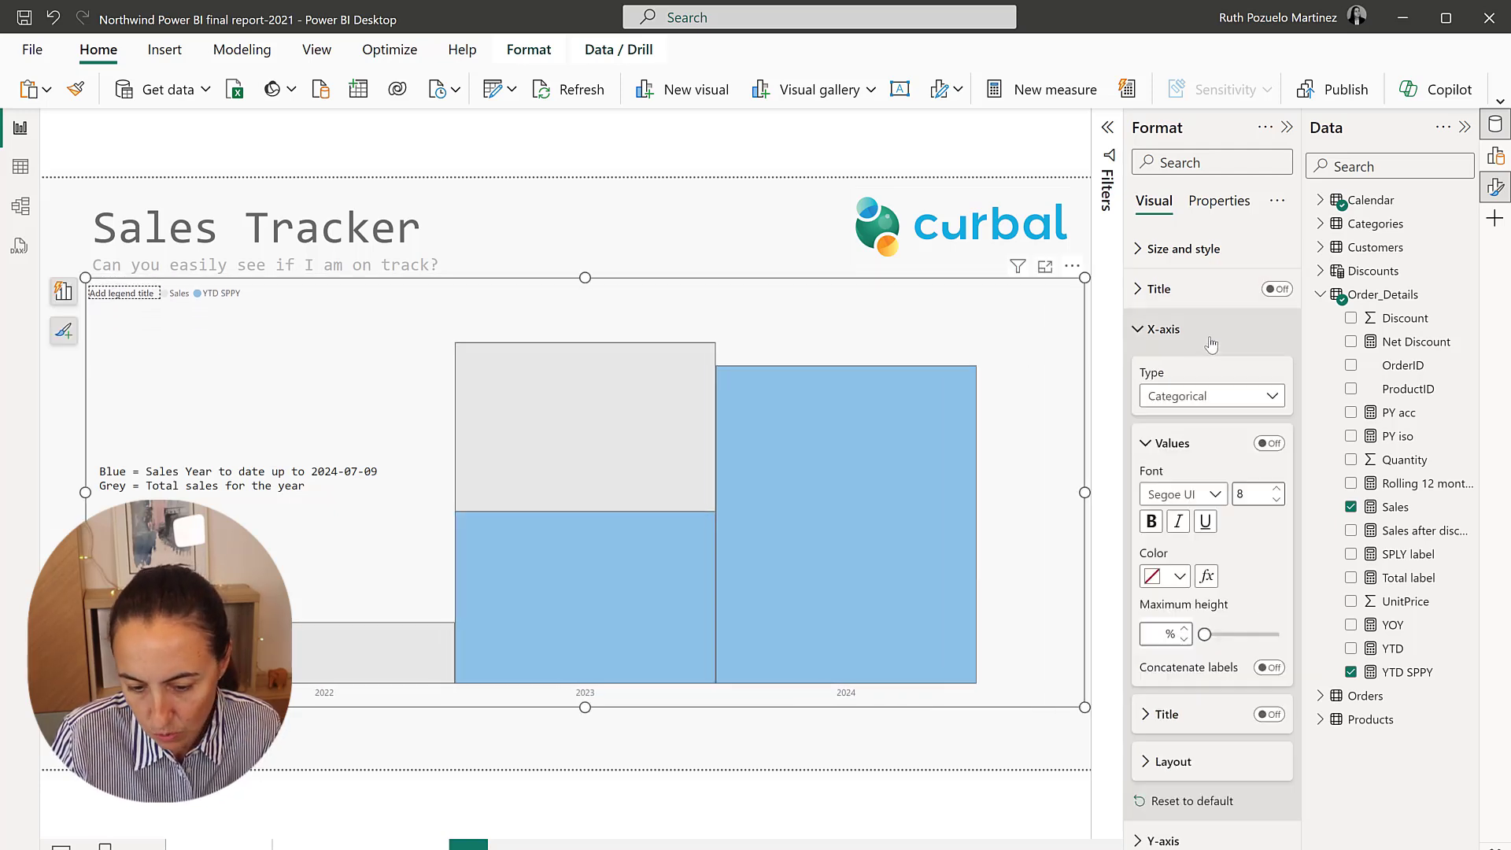
{"action": "left_click", "coordinate": [1280, 489]}
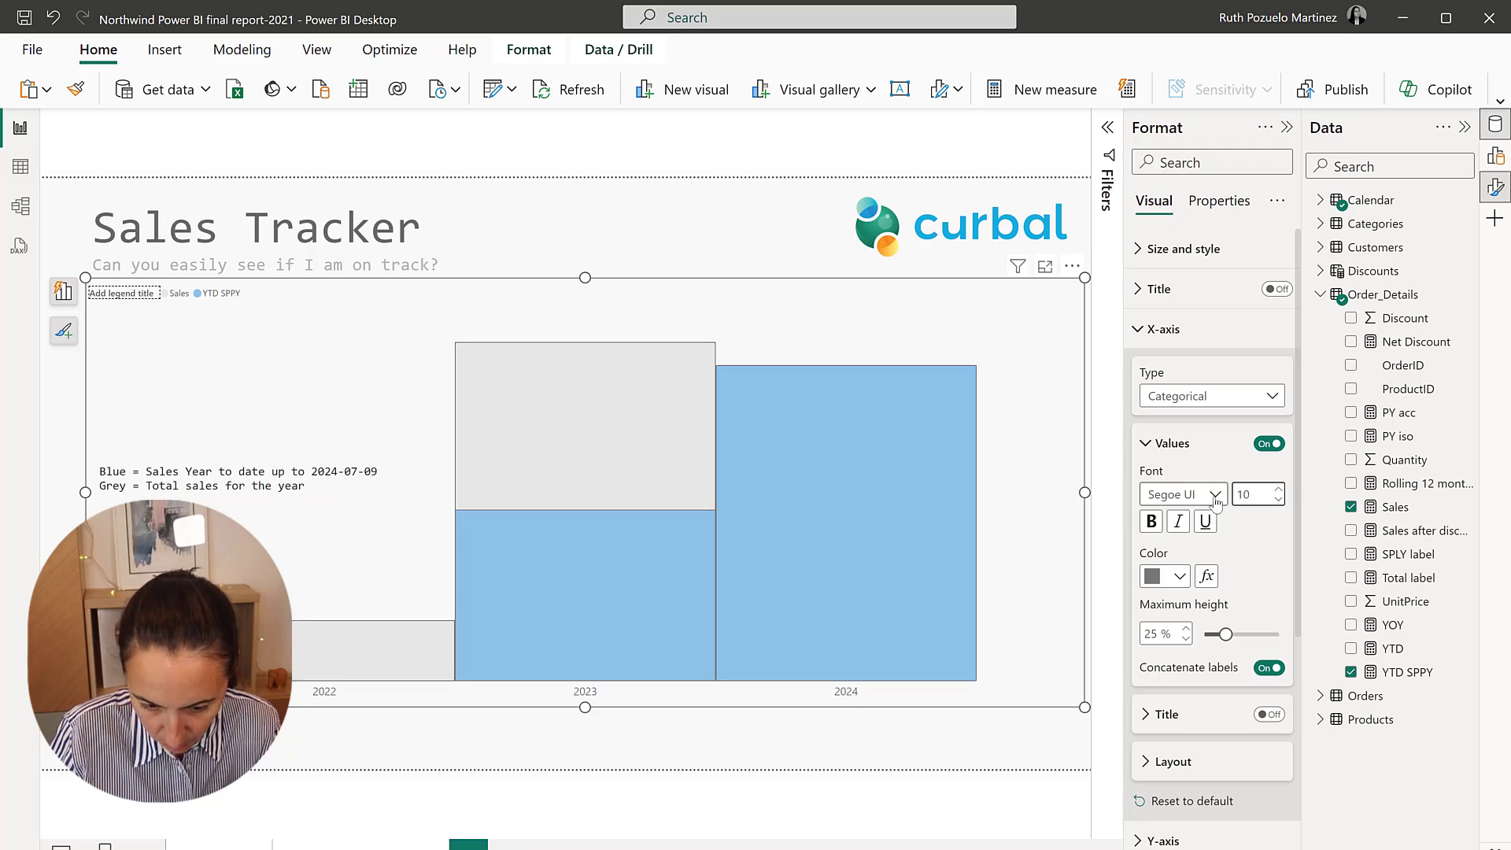
{"action": "left_click", "coordinate": [1188, 494]}
{"action": "scroll", "coordinate": [1185, 598], "scroll_direction": "up", "scroll_amount": 2}
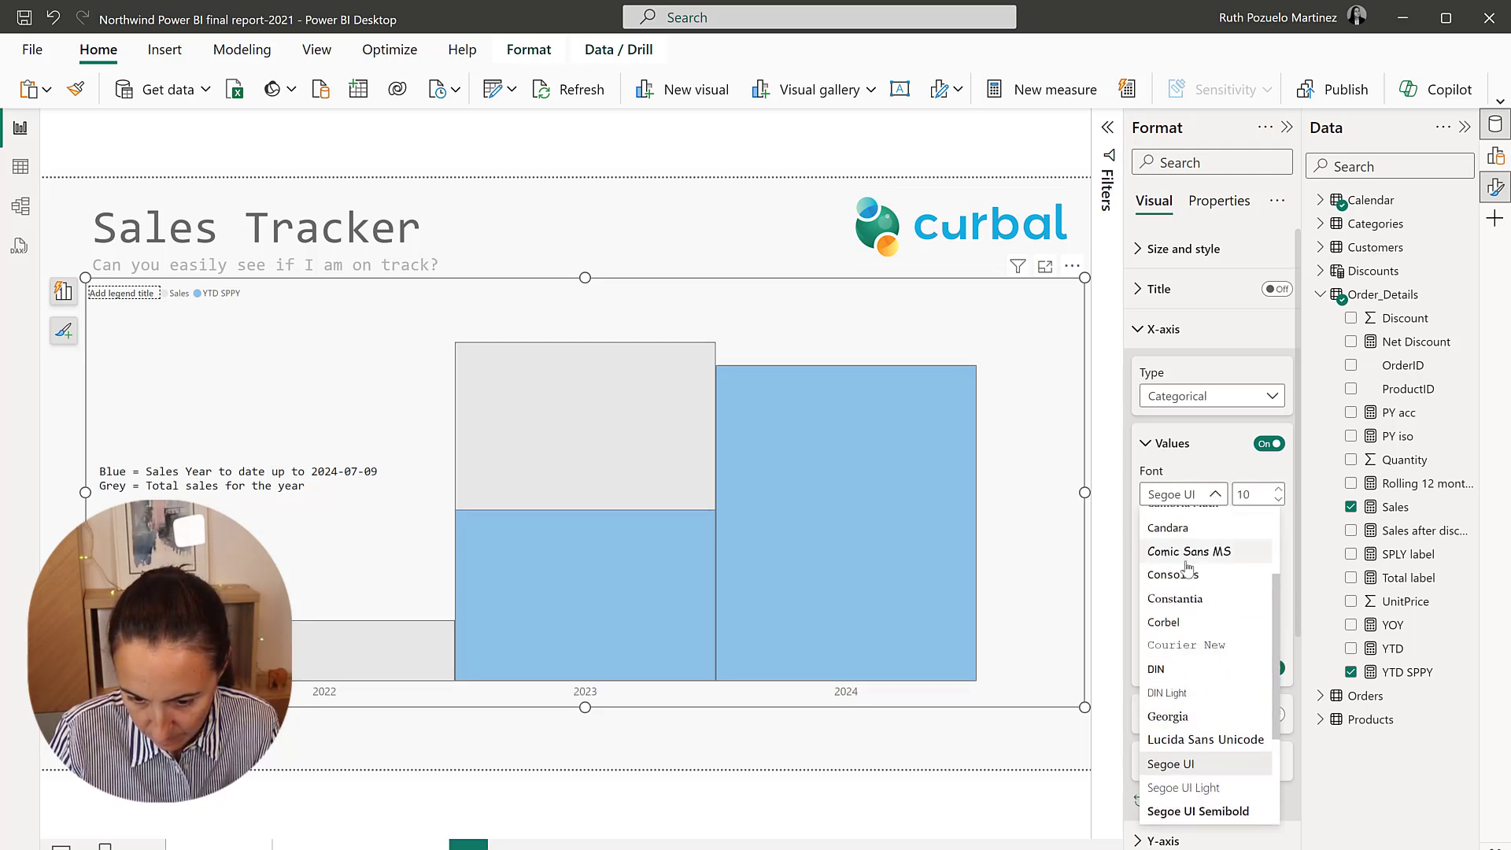
{"action": "left_click", "coordinate": [1191, 577]}
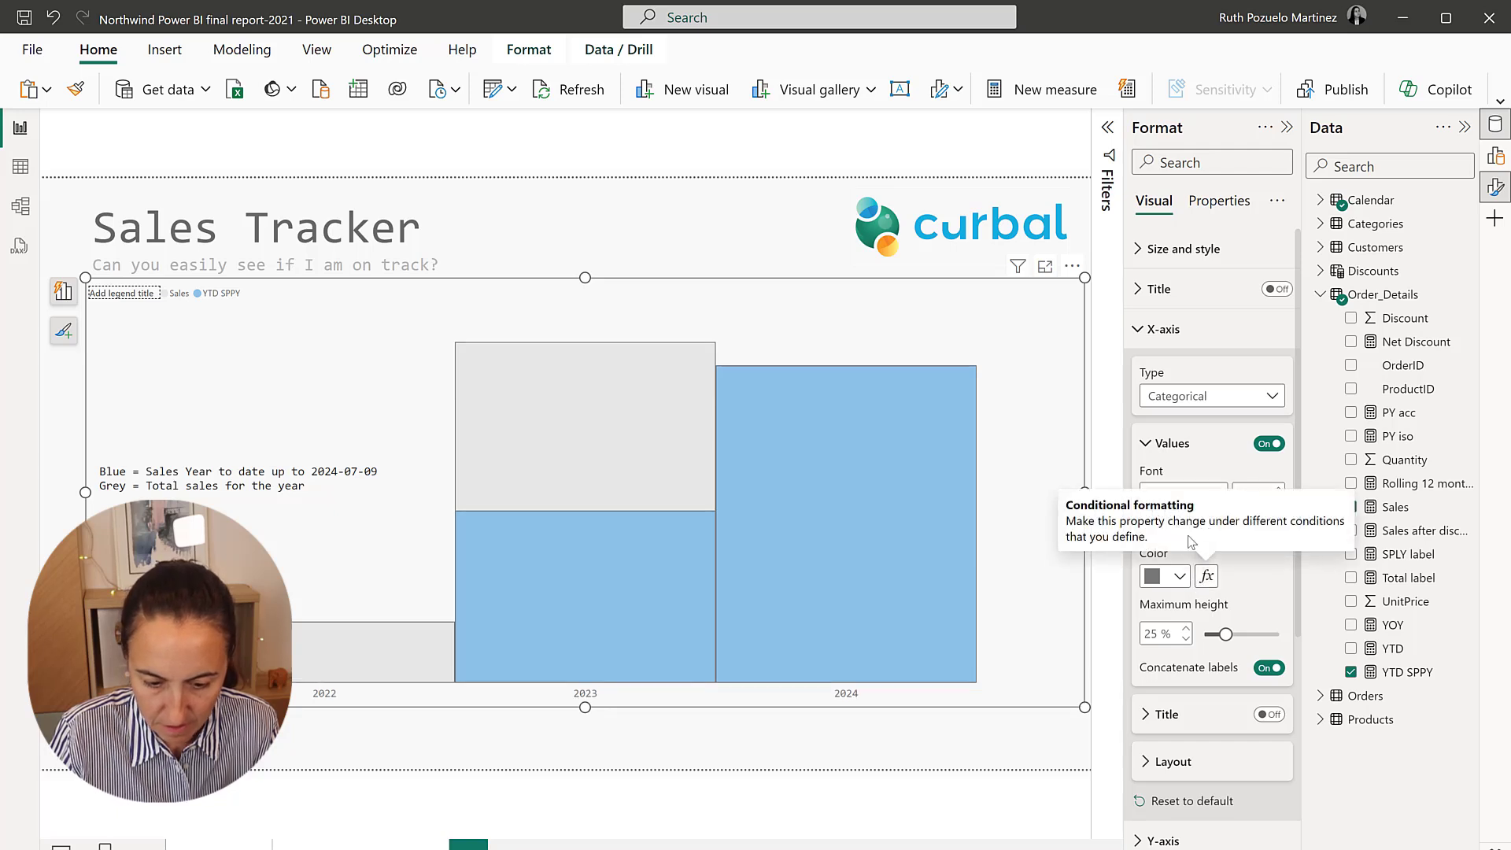
{"action": "left_click", "coordinate": [1279, 490]}
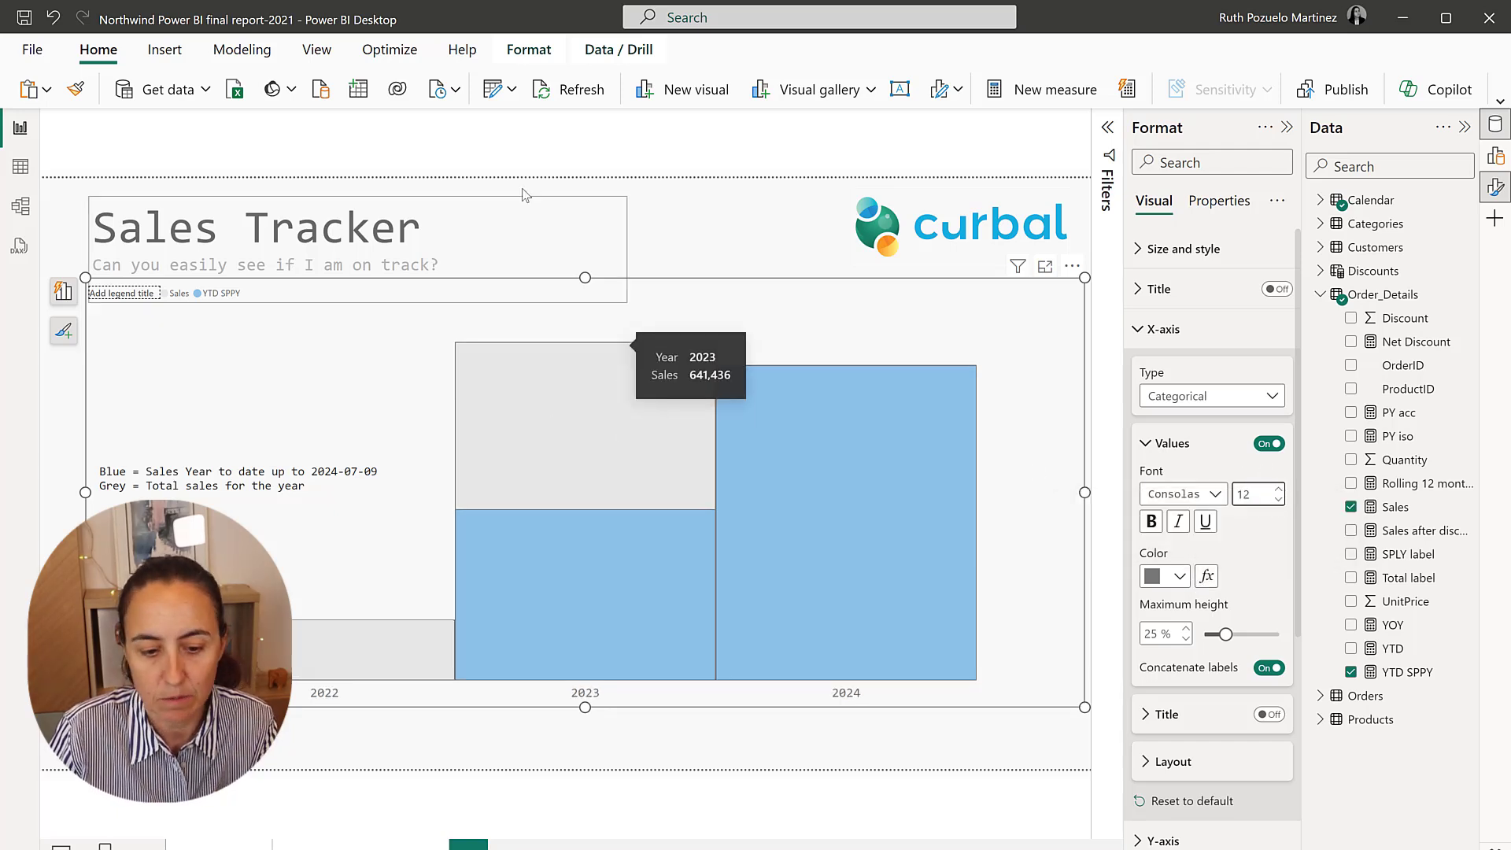
- Deselect the chart by clicking empty canvas
{"action": "left_click", "coordinate": [678, 238]}
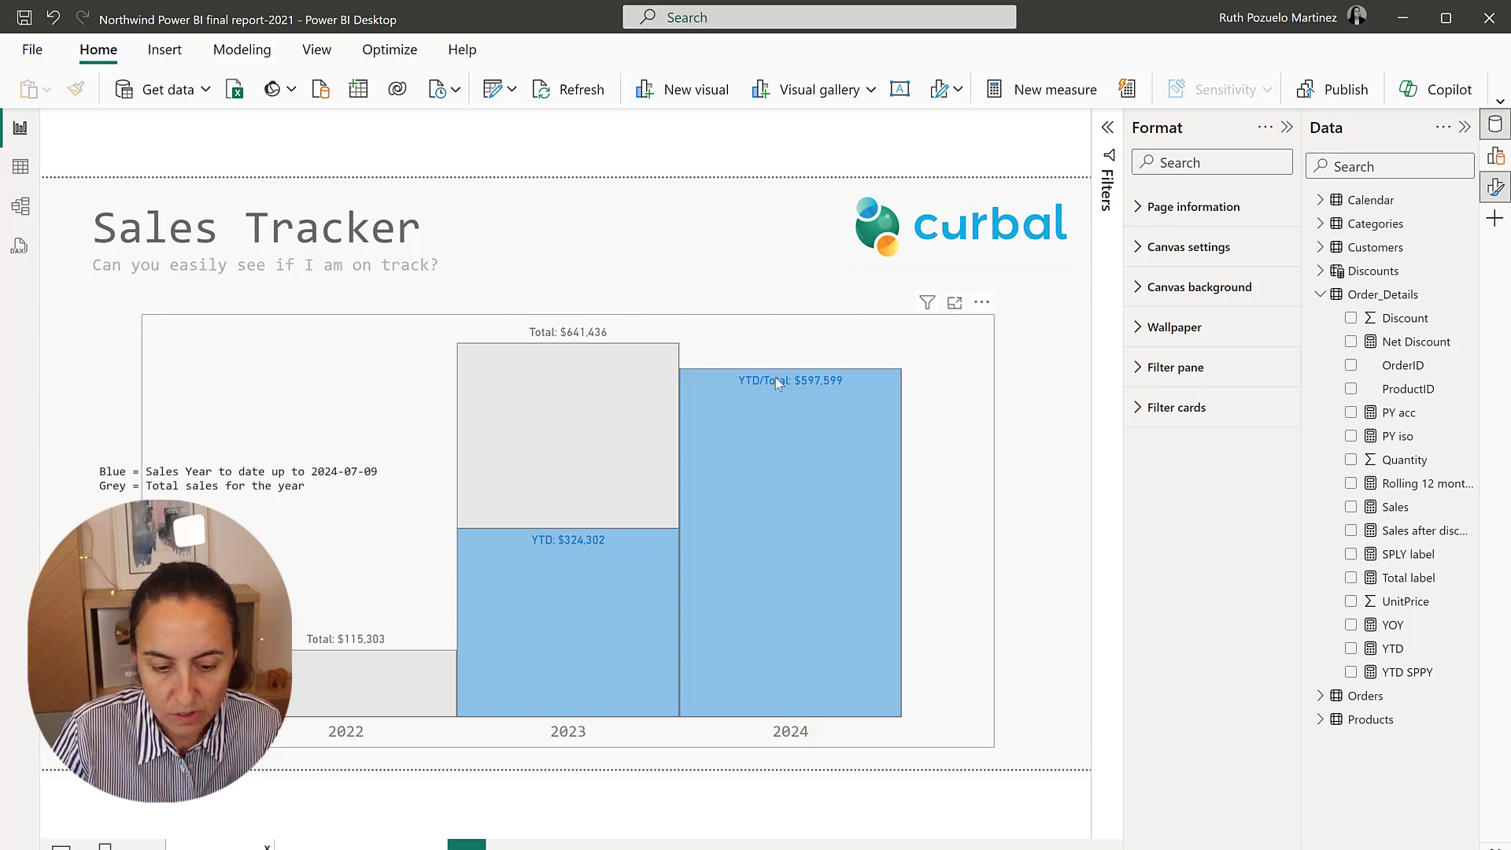
{"action": "mouse_move", "coordinate": [798, 391]}
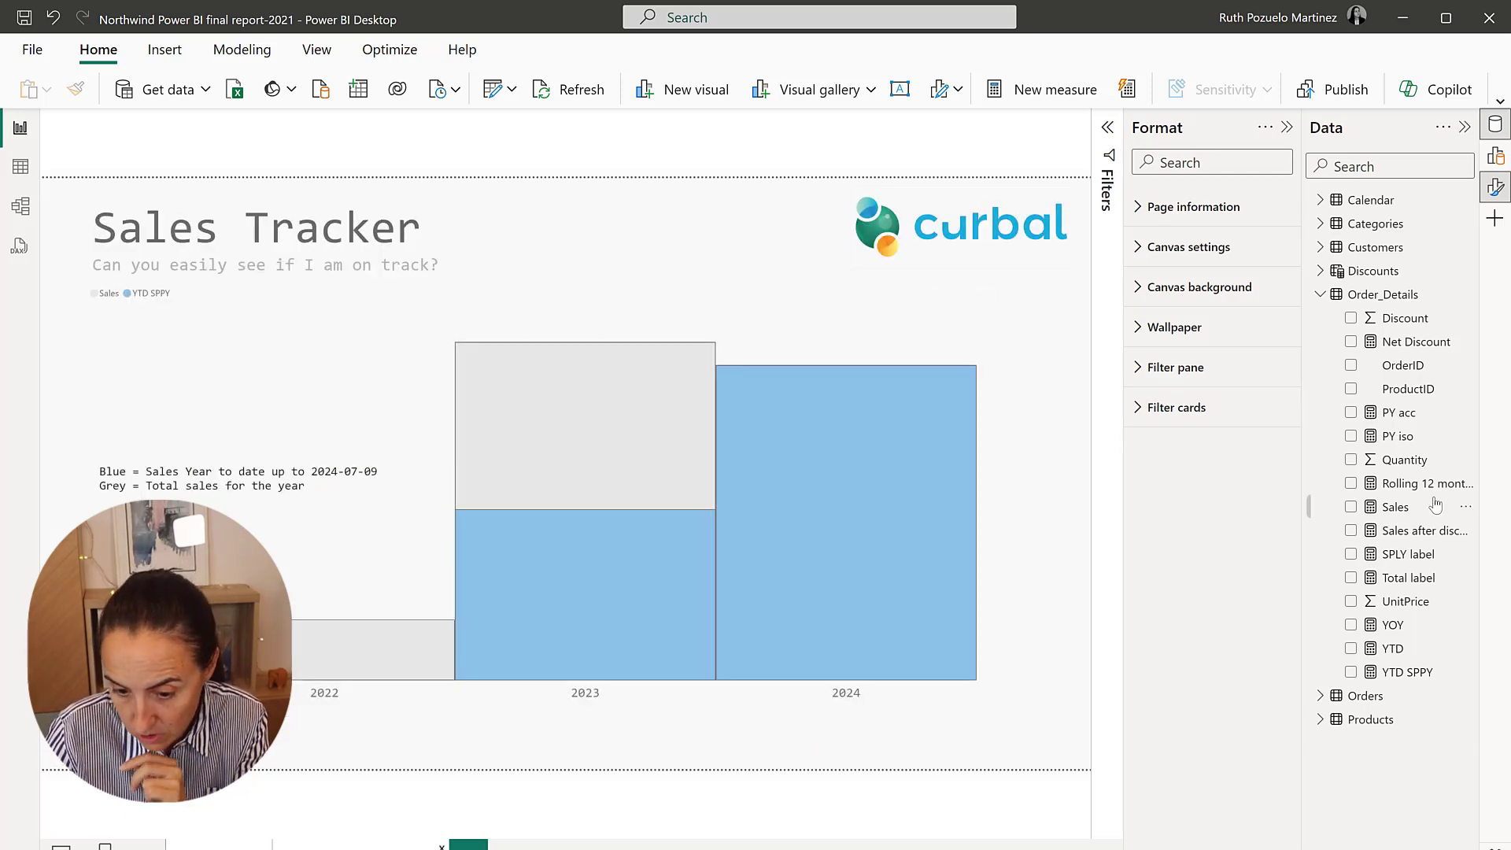
- Open the Total label measure and inspect its DAX formula
{"action": "left_click", "coordinate": [1409, 577]}
{"action": "left_click", "coordinate": [720, 214]}
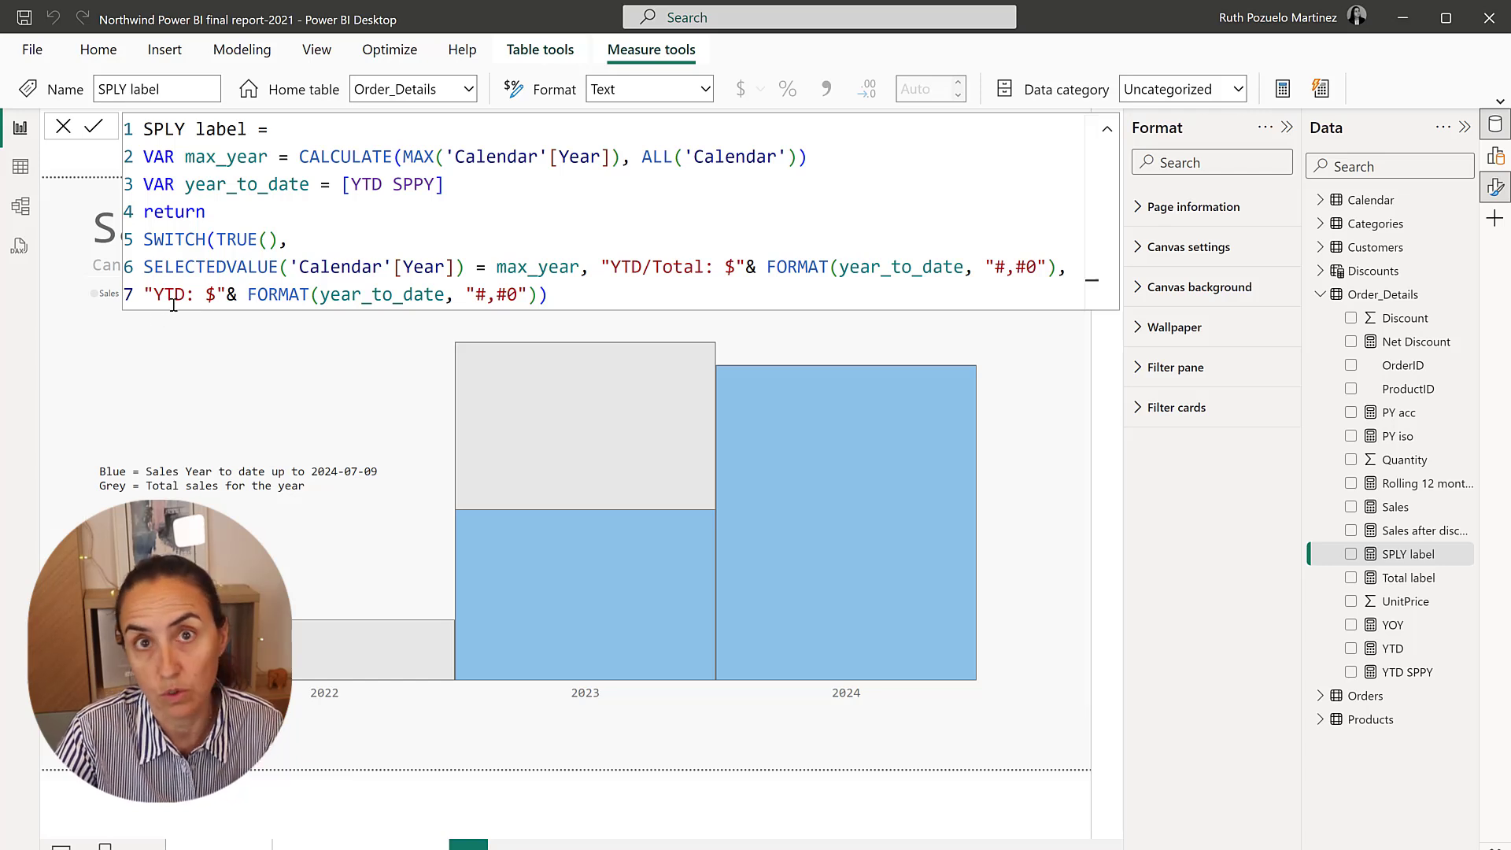
- Turn on data labels at Outside end, using the Total label field as their text
{"action": "left_click", "coordinate": [1027, 497]}
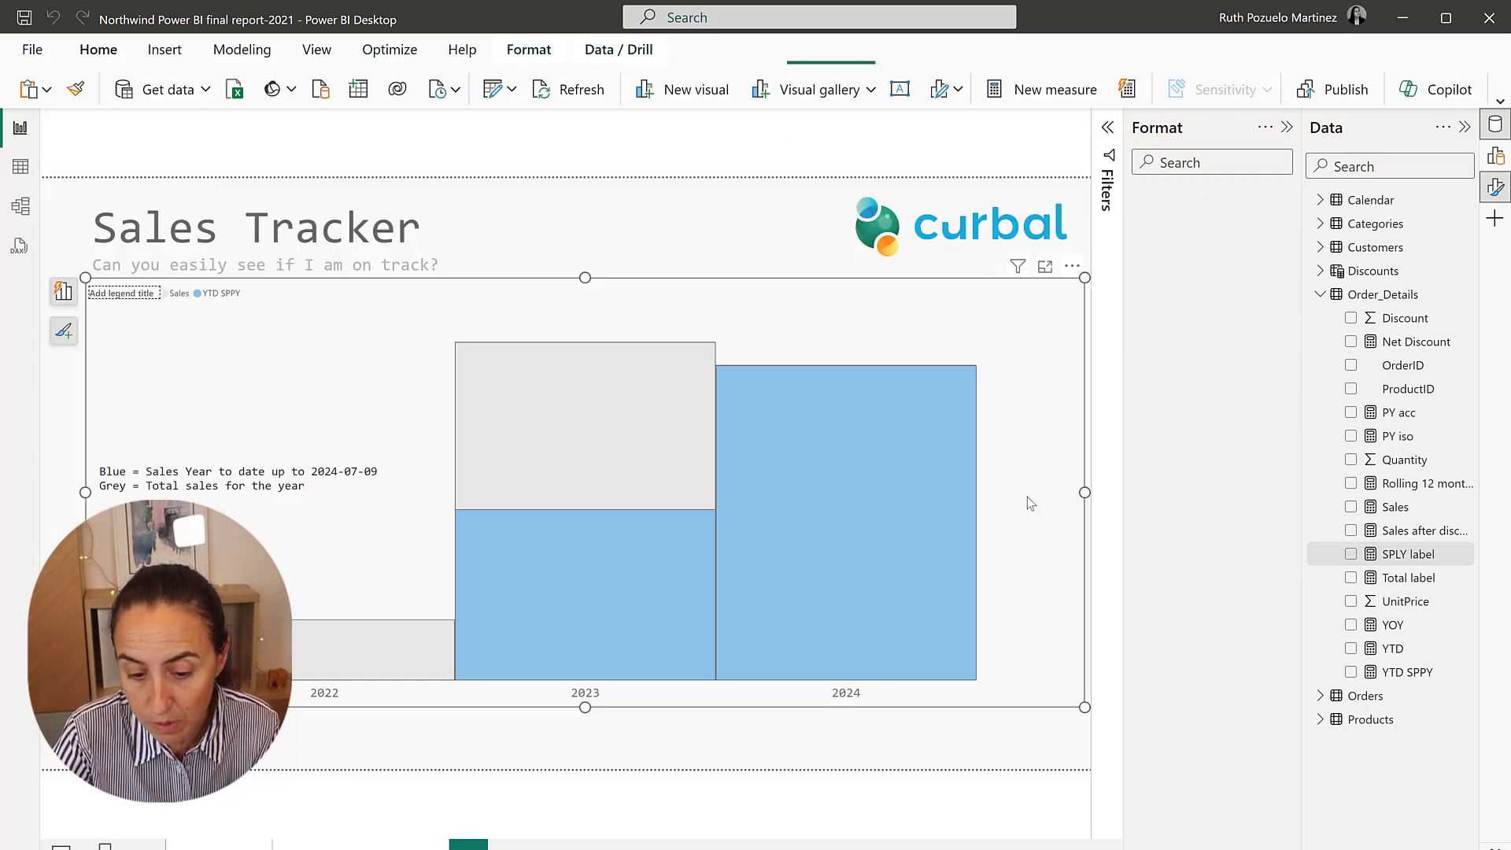
{"action": "left_click", "coordinate": [1167, 334]}
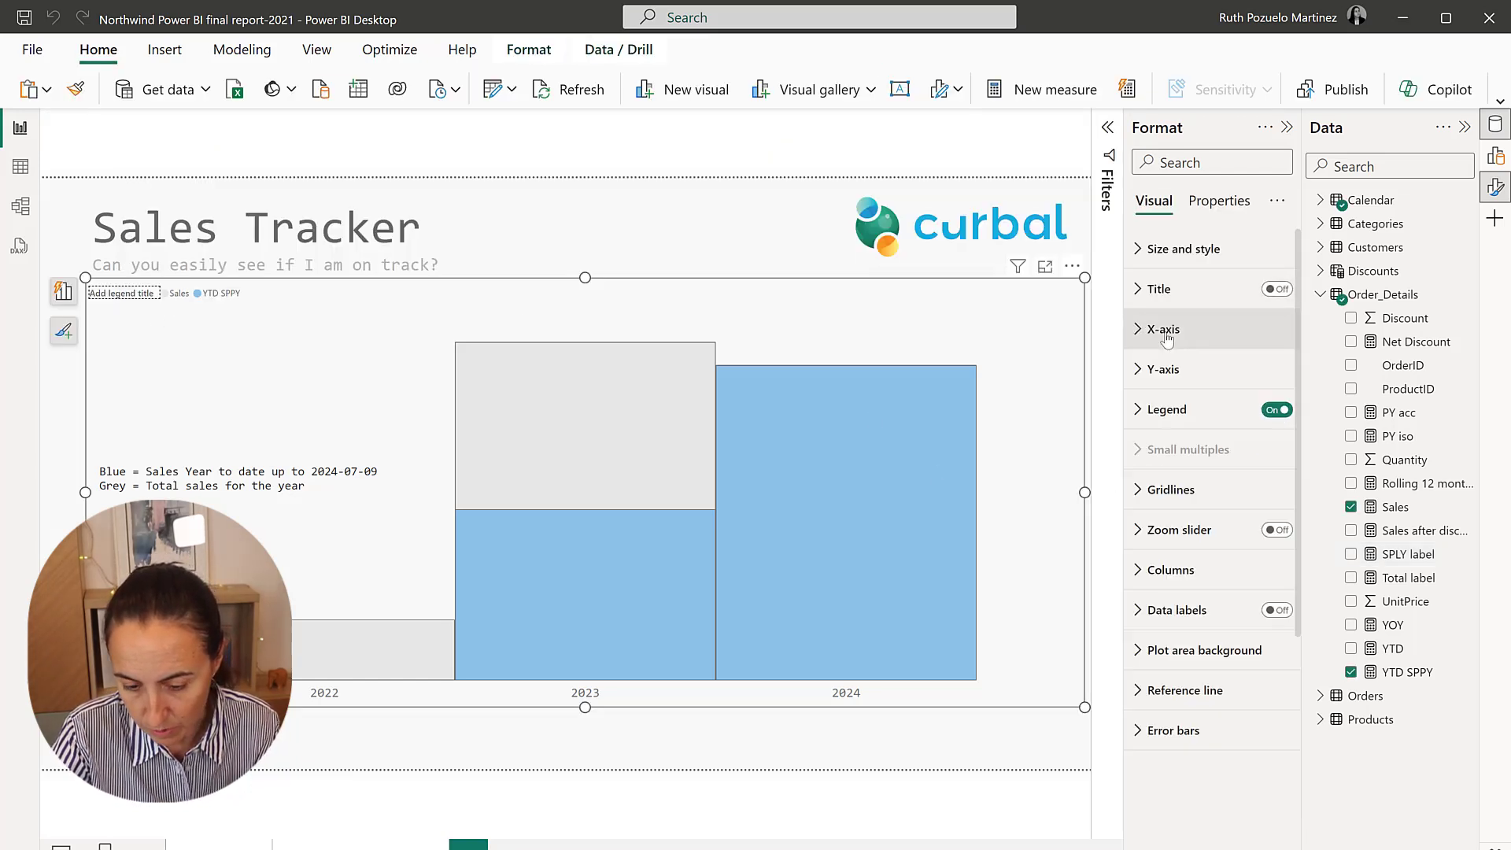
{"action": "left_click", "coordinate": [1180, 615]}
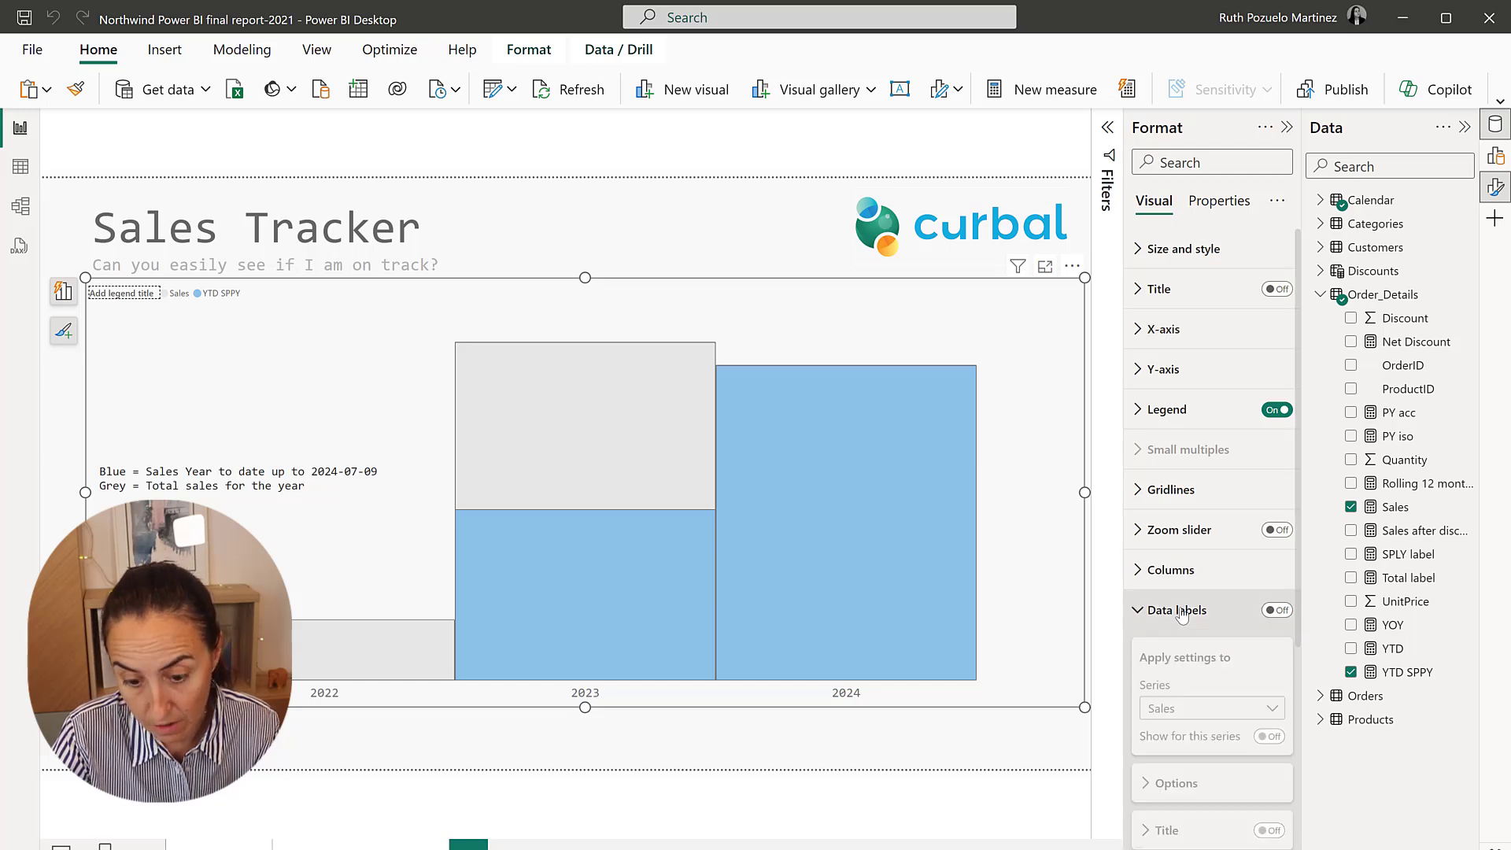
{"action": "left_click", "coordinate": [1276, 278]}
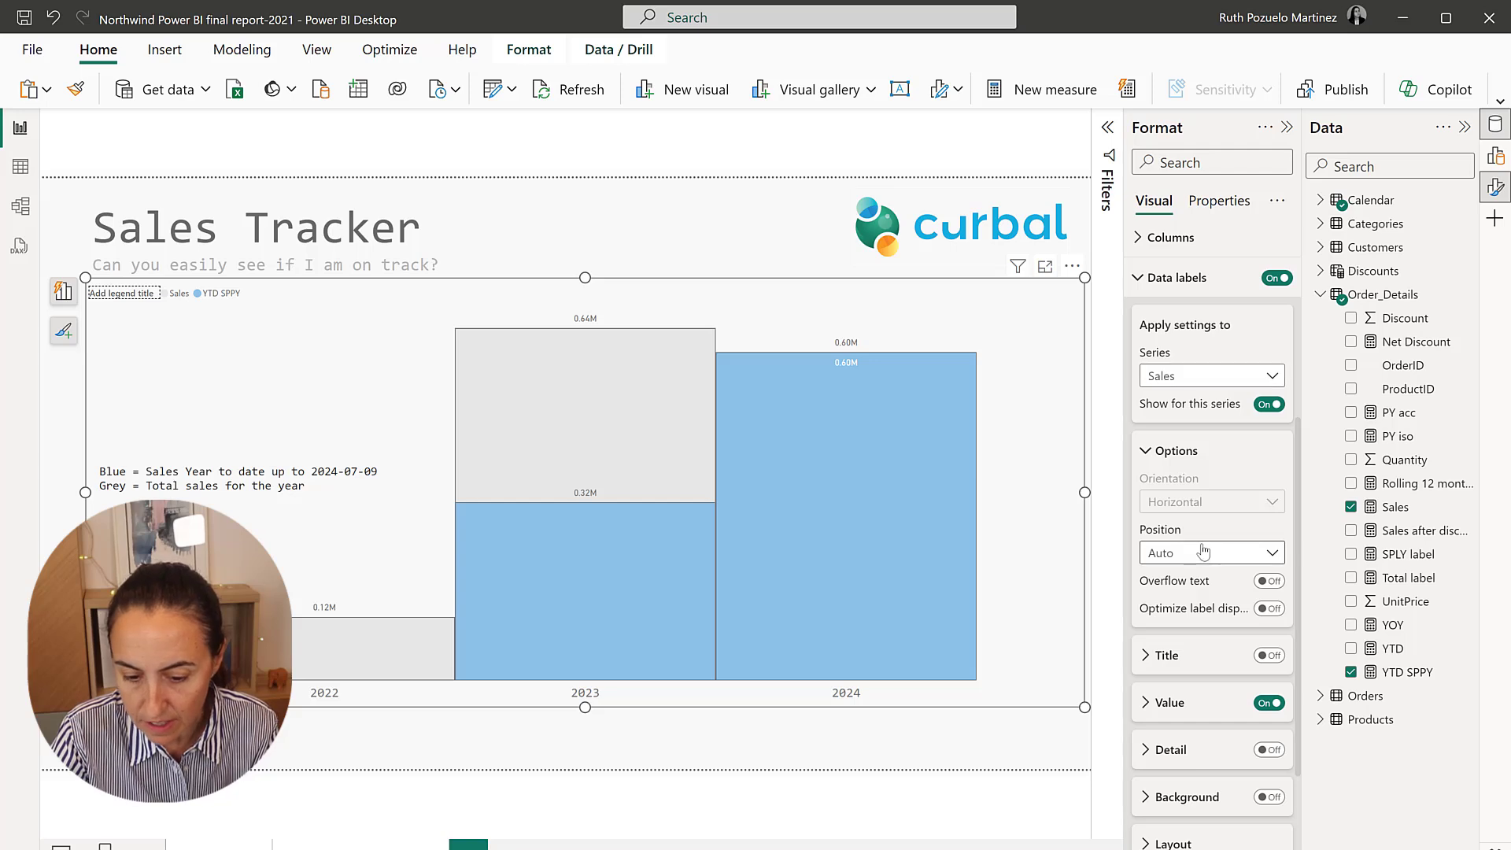
{"action": "scroll", "coordinate": [1220, 548], "scroll_direction": "down", "scroll_amount": 2}
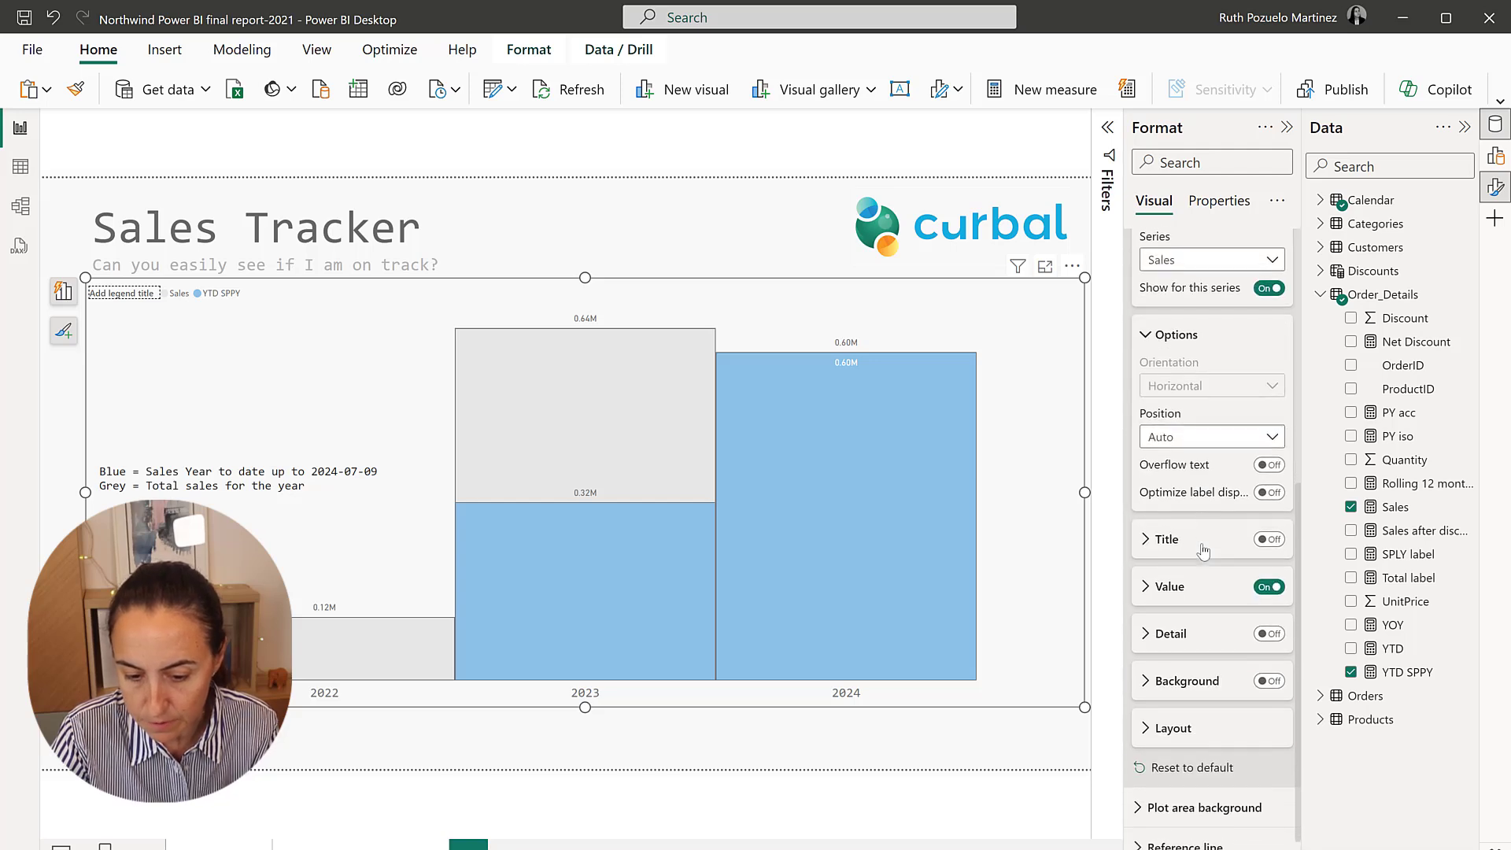
{"action": "left_click", "coordinate": [1194, 441]}
{"action": "left_click", "coordinate": [1192, 504]}
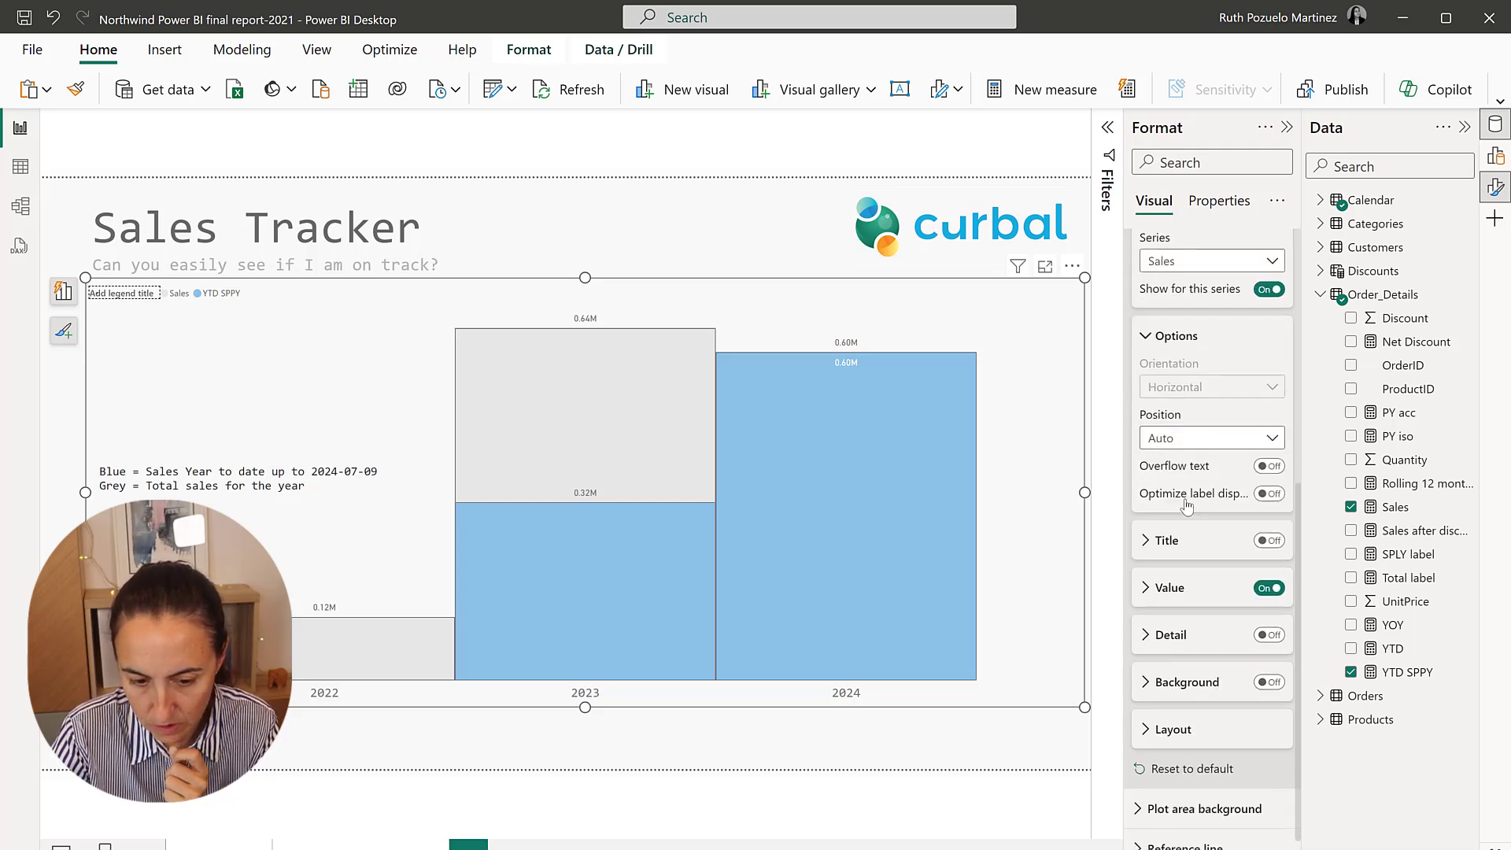
{"action": "left_click", "coordinate": [1170, 559]}
{"action": "scroll", "coordinate": [1204, 567], "scroll_direction": "down", "scroll_amount": 2}
{"action": "left_click", "coordinate": [1266, 490]}
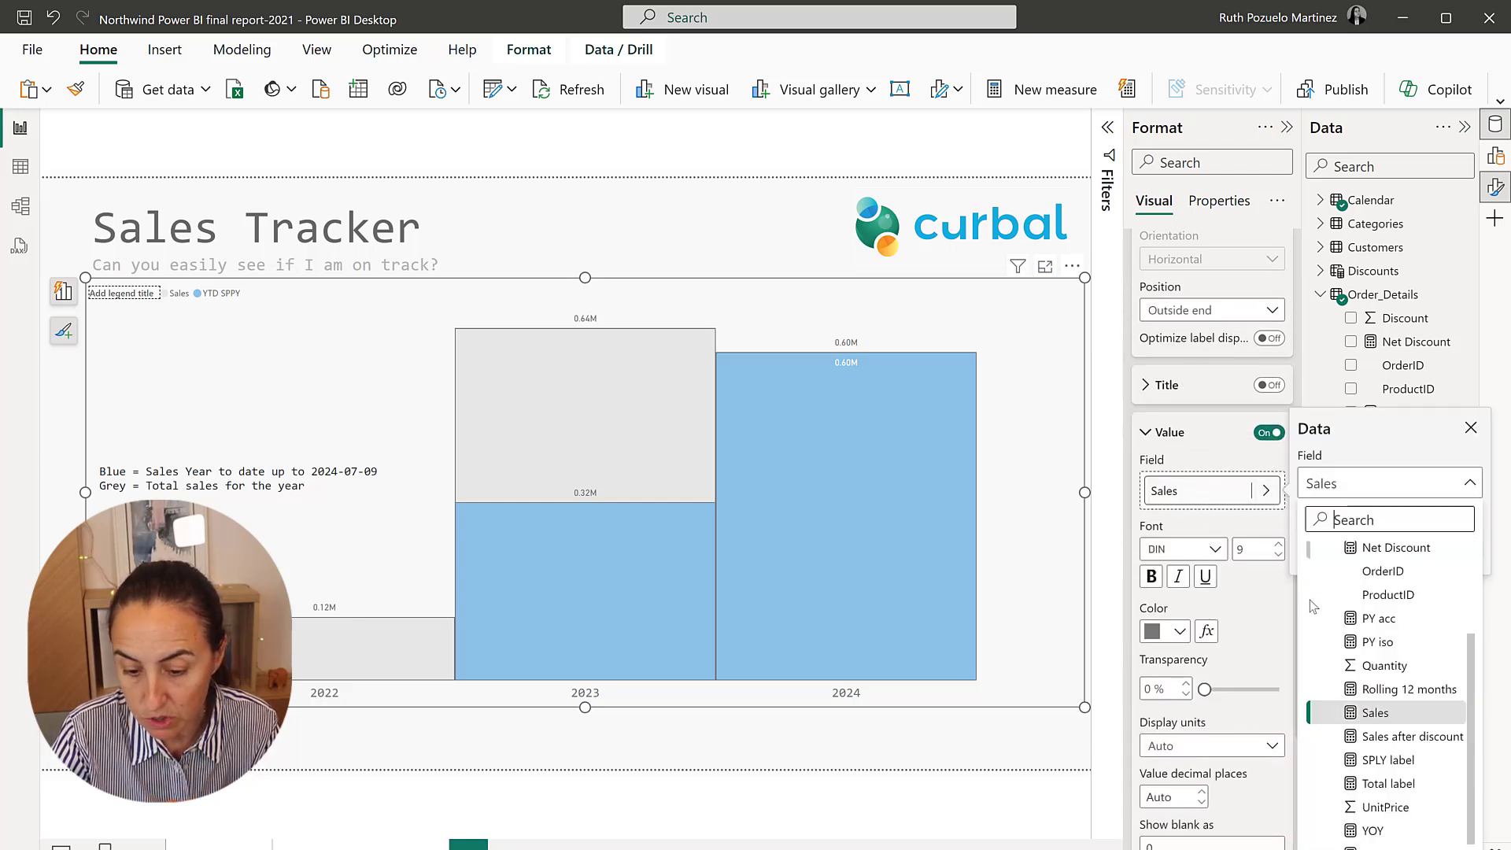
{"action": "left_click", "coordinate": [1390, 783]}
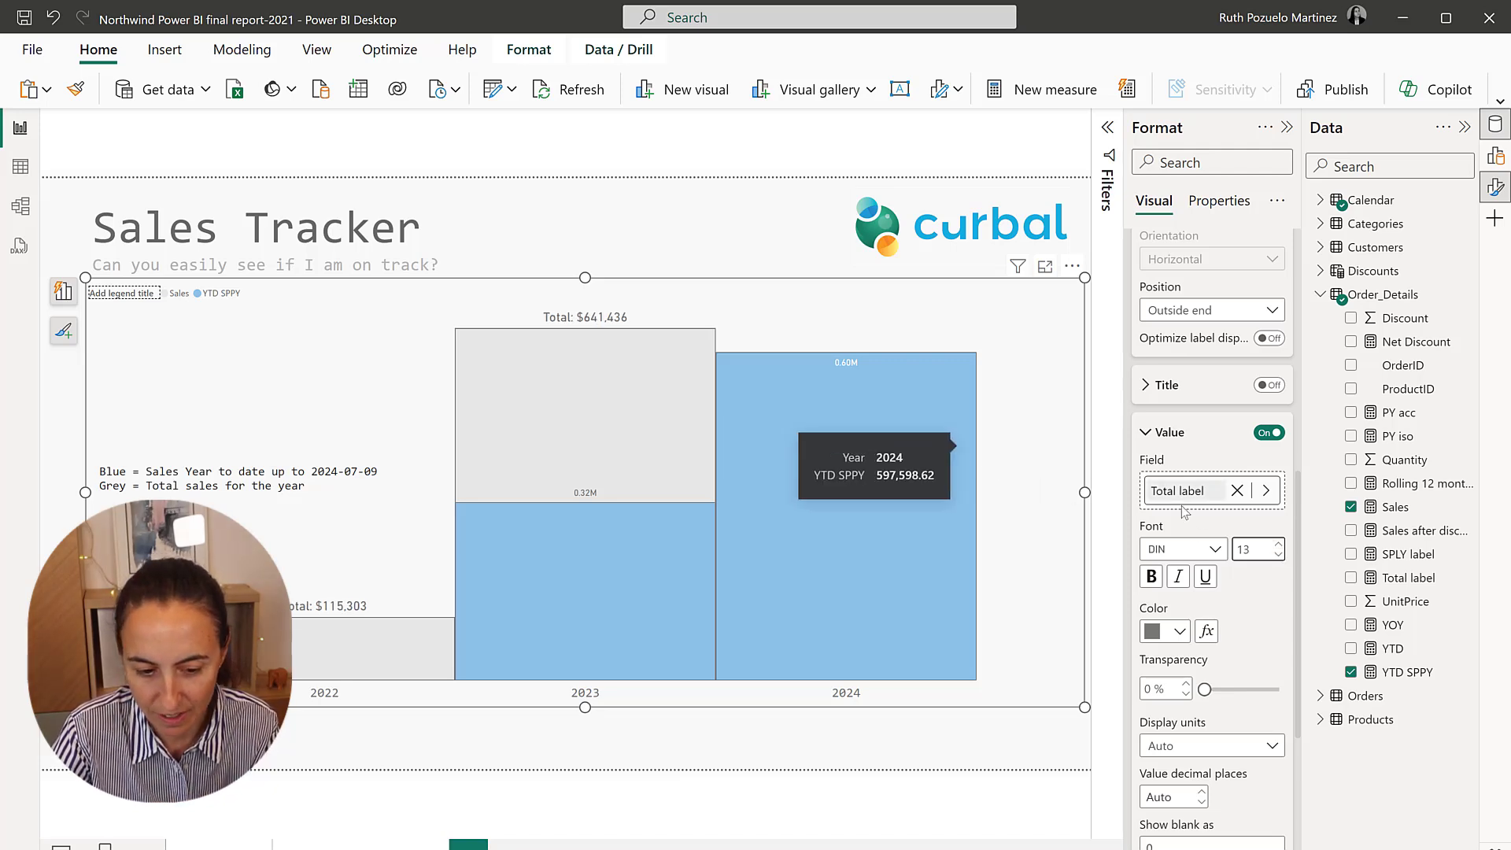
{"action": "scroll", "coordinate": [1198, 384], "scroll_direction": "up", "scroll_amount": 4}
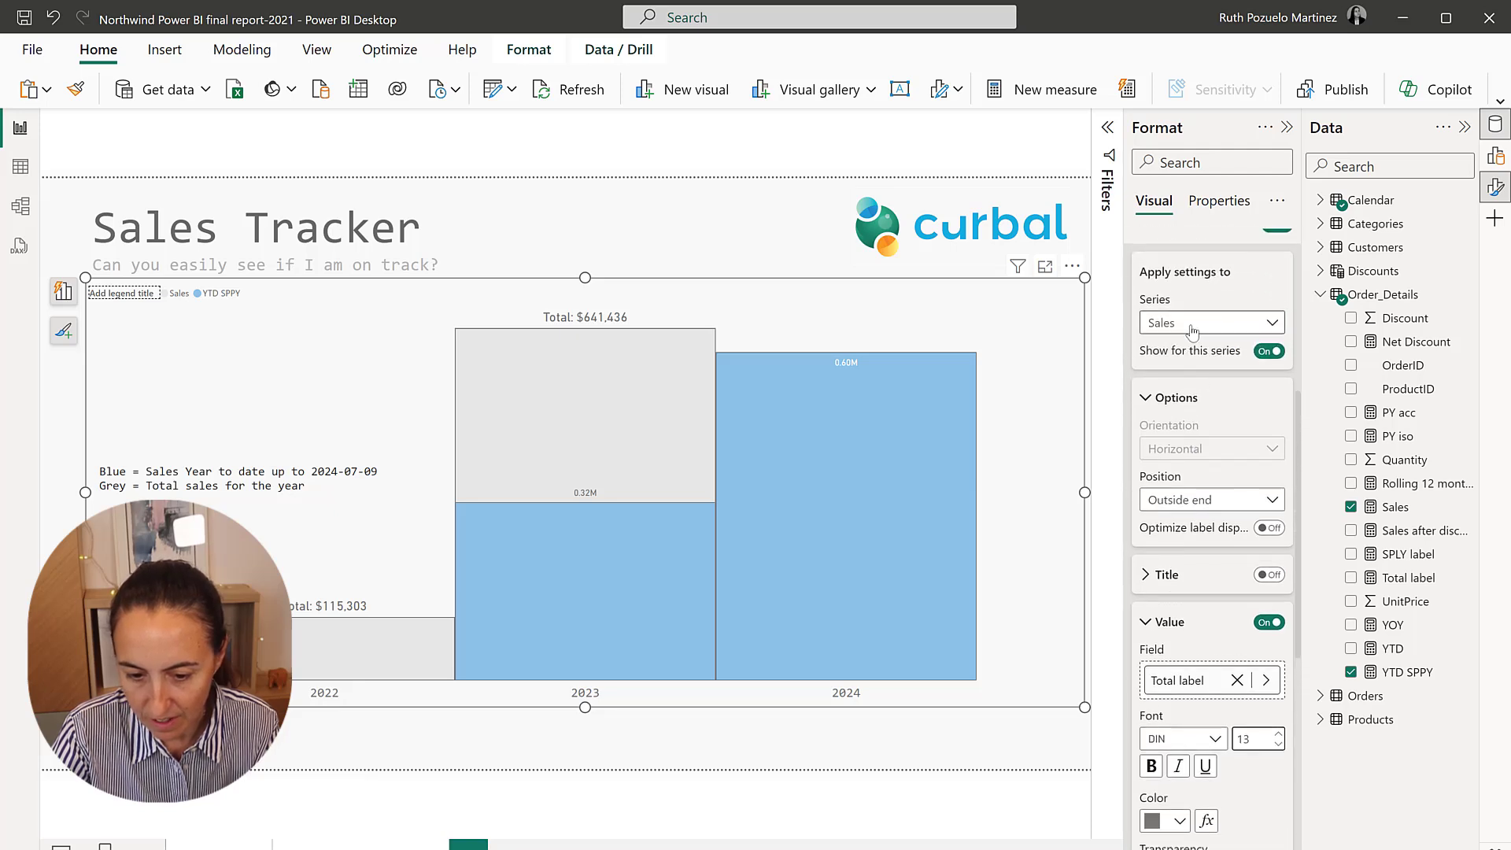
- Position the YTD SPPY series' data labels at Inside end
{"action": "left_click", "coordinate": [1200, 331]}
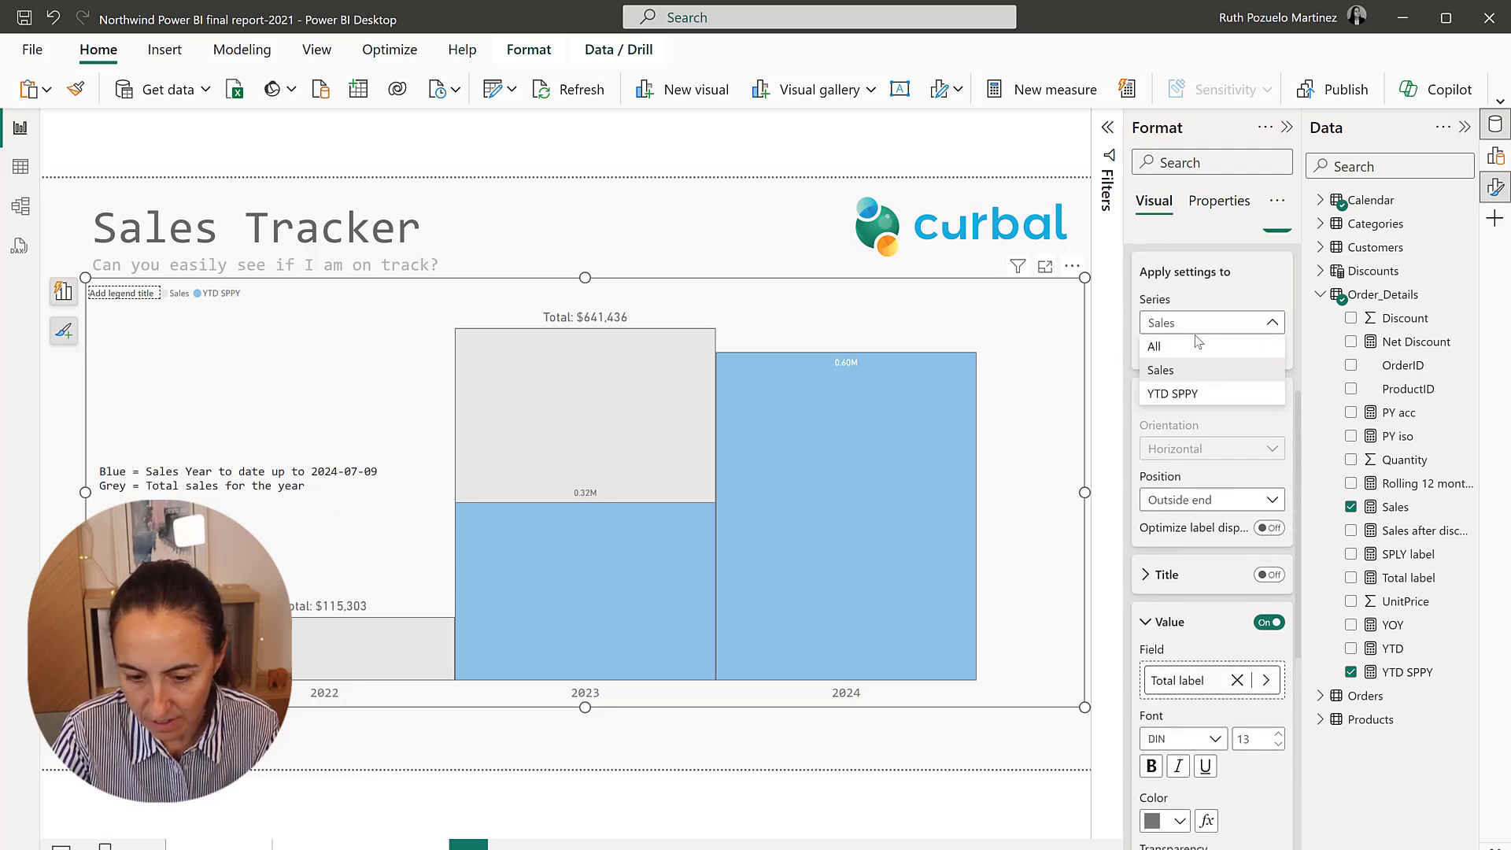
{"action": "left_click", "coordinate": [1186, 394]}
{"action": "left_click", "coordinate": [1189, 395]}
{"action": "scroll", "coordinate": [1193, 405], "scroll_direction": "down", "scroll_amount": 1}
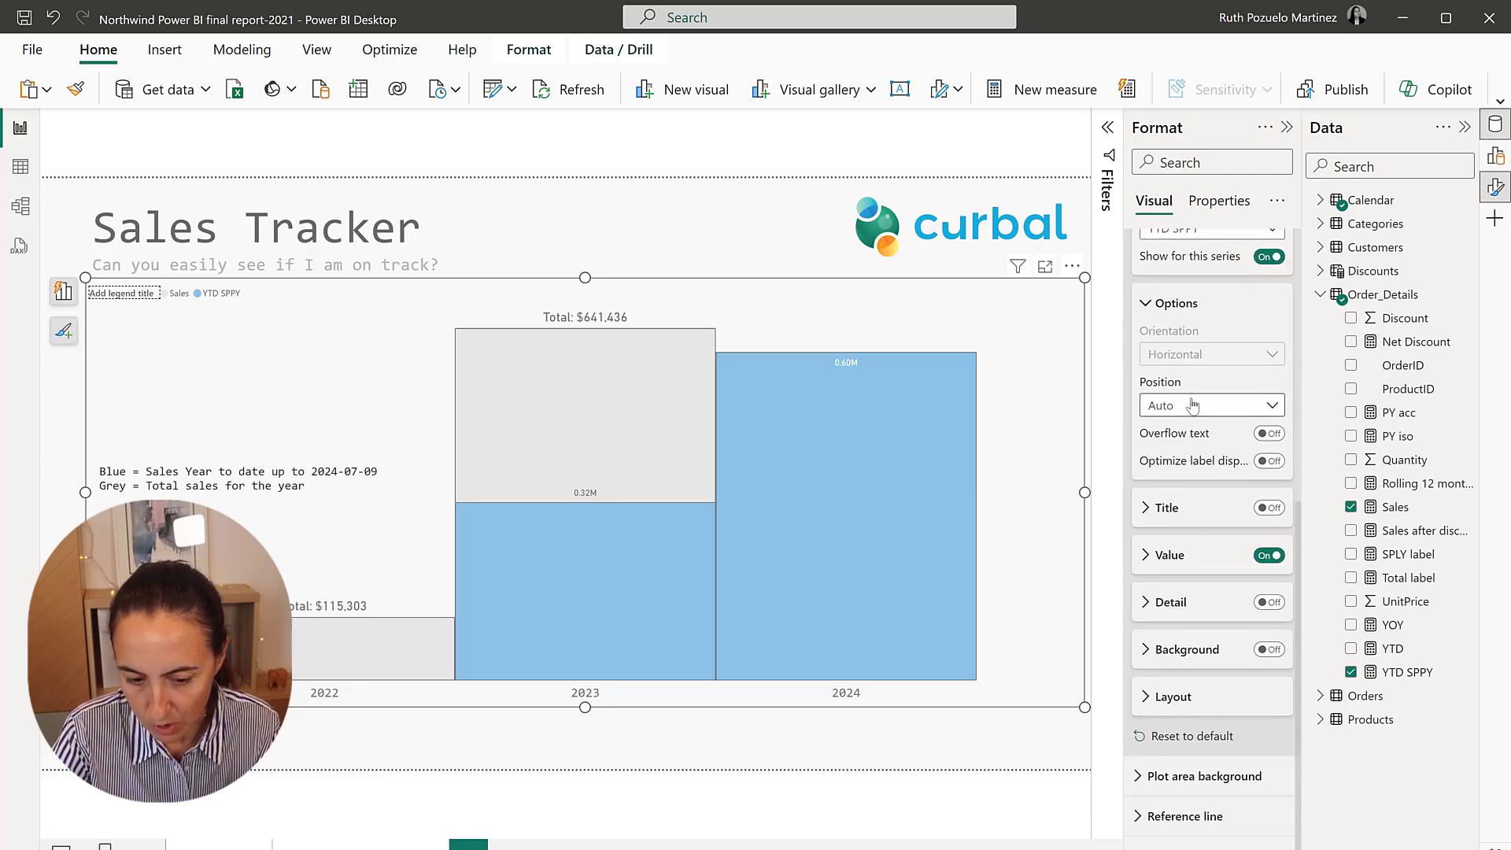
{"action": "left_click", "coordinate": [1193, 405]}
{"action": "left_click", "coordinate": [1181, 475]}
{"action": "left_click", "coordinate": [1179, 423]}
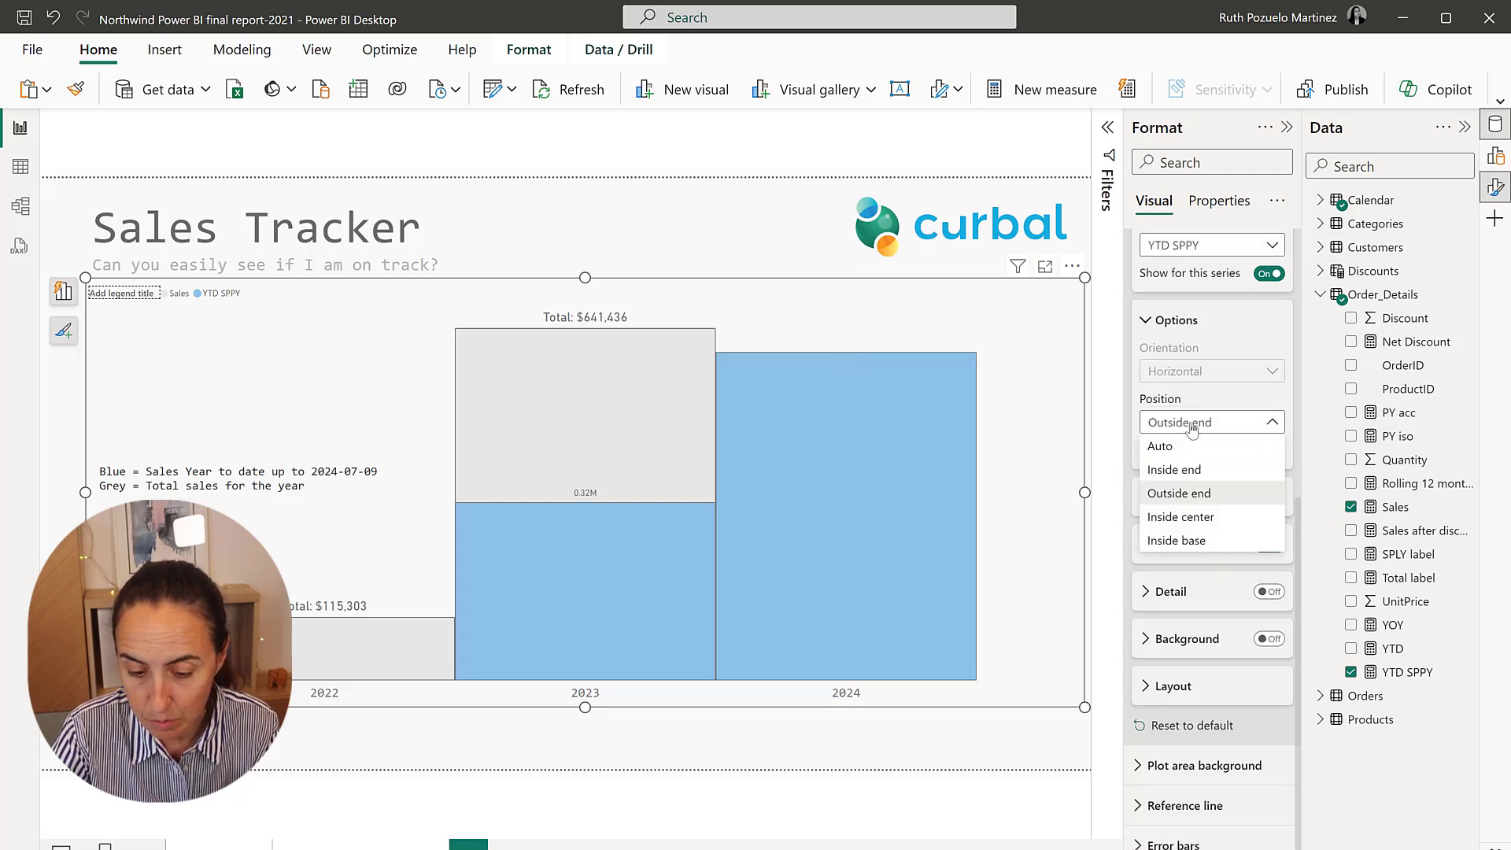
{"action": "left_click", "coordinate": [1183, 470]}
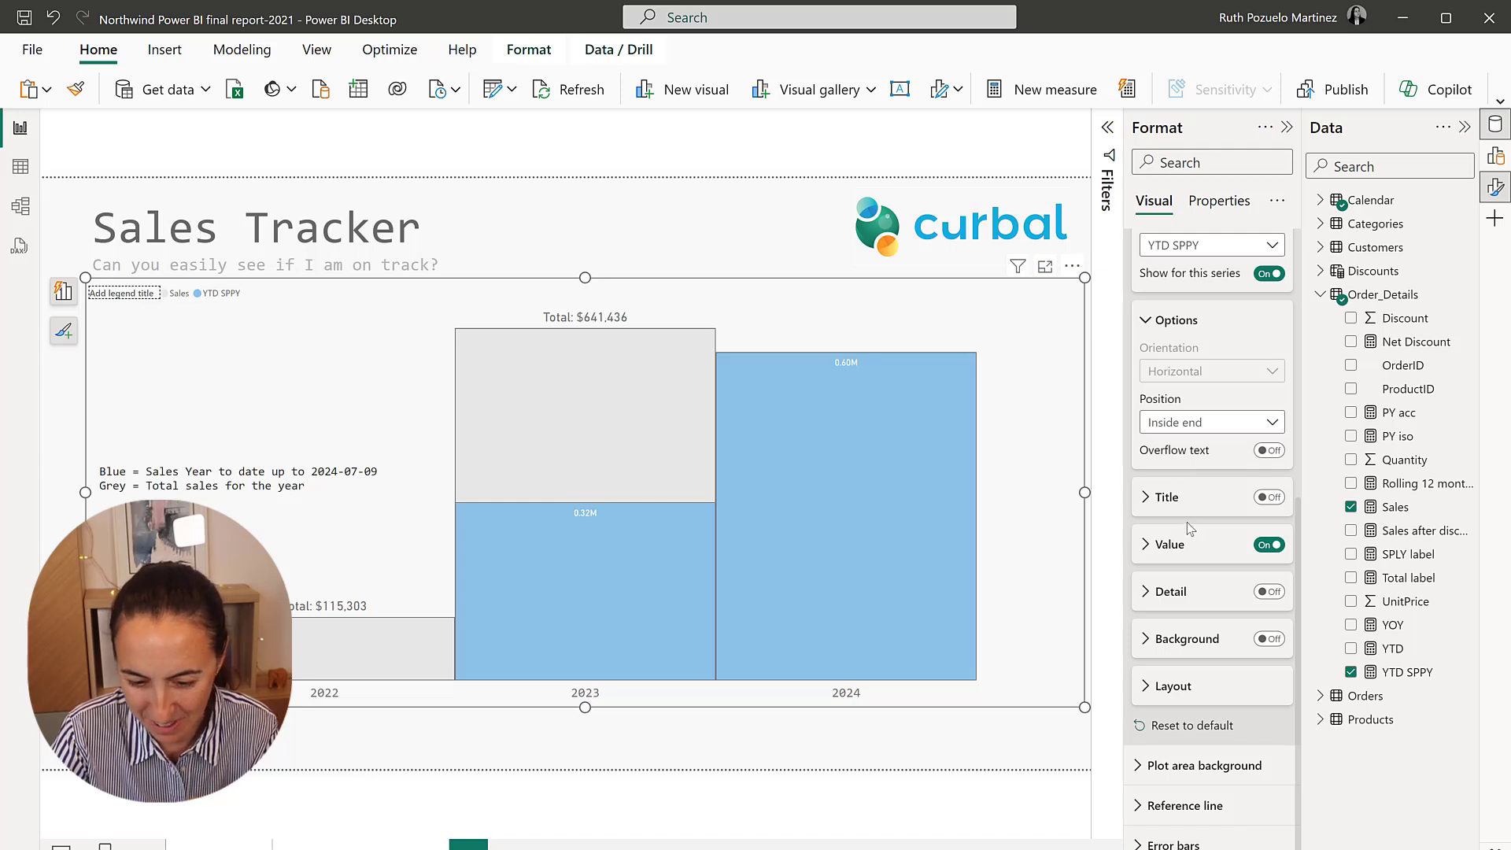
- Use SPLY label as the YTD label text, coloured blue at font size 13
{"action": "left_click", "coordinate": [1165, 544]}
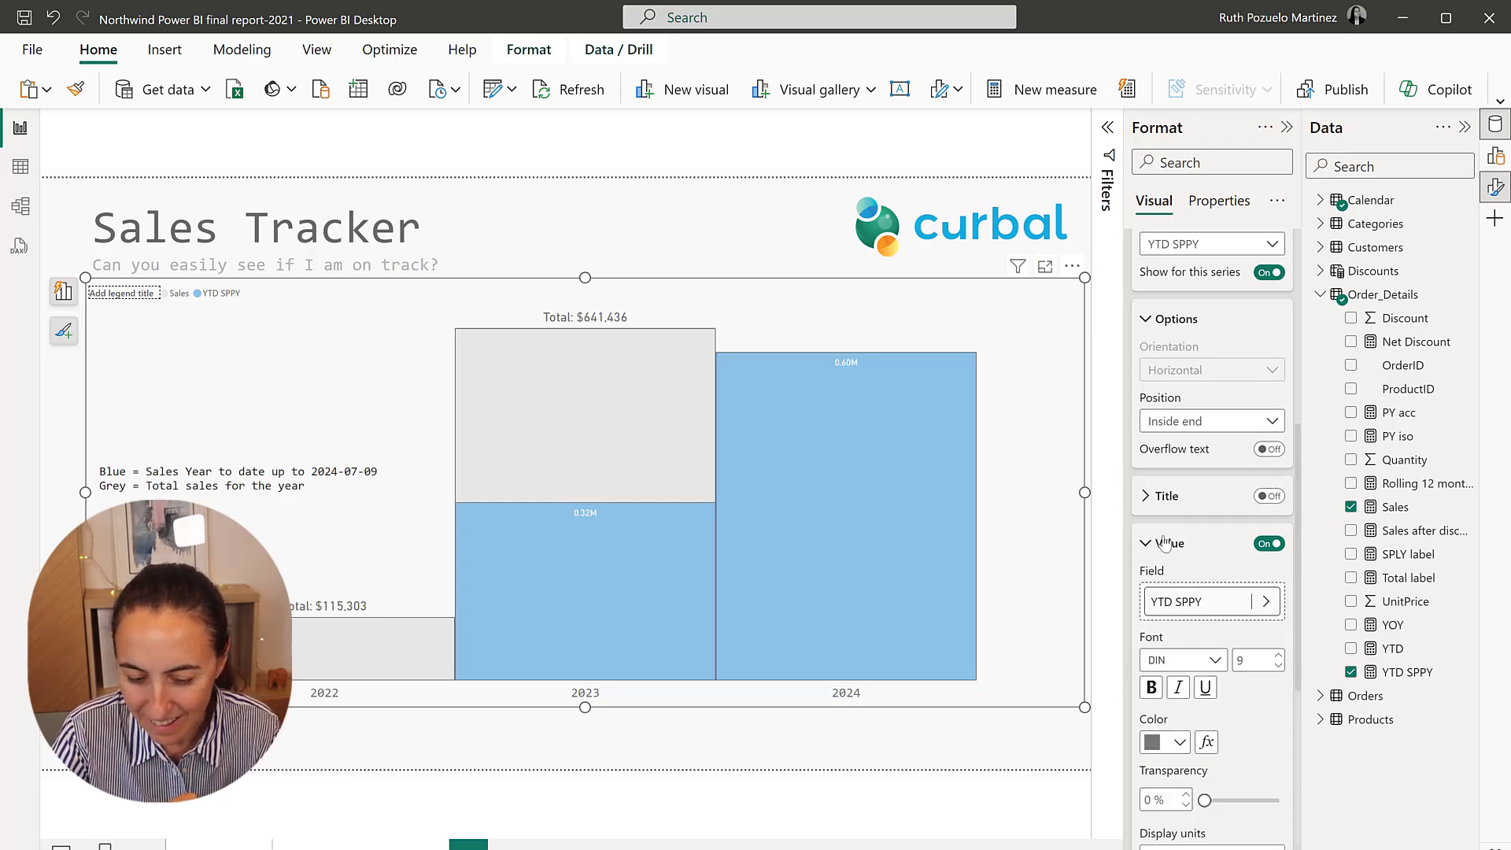
{"action": "scroll", "coordinate": [1165, 543], "scroll_direction": "down", "scroll_amount": 3}
{"action": "left_click", "coordinate": [1212, 386]}
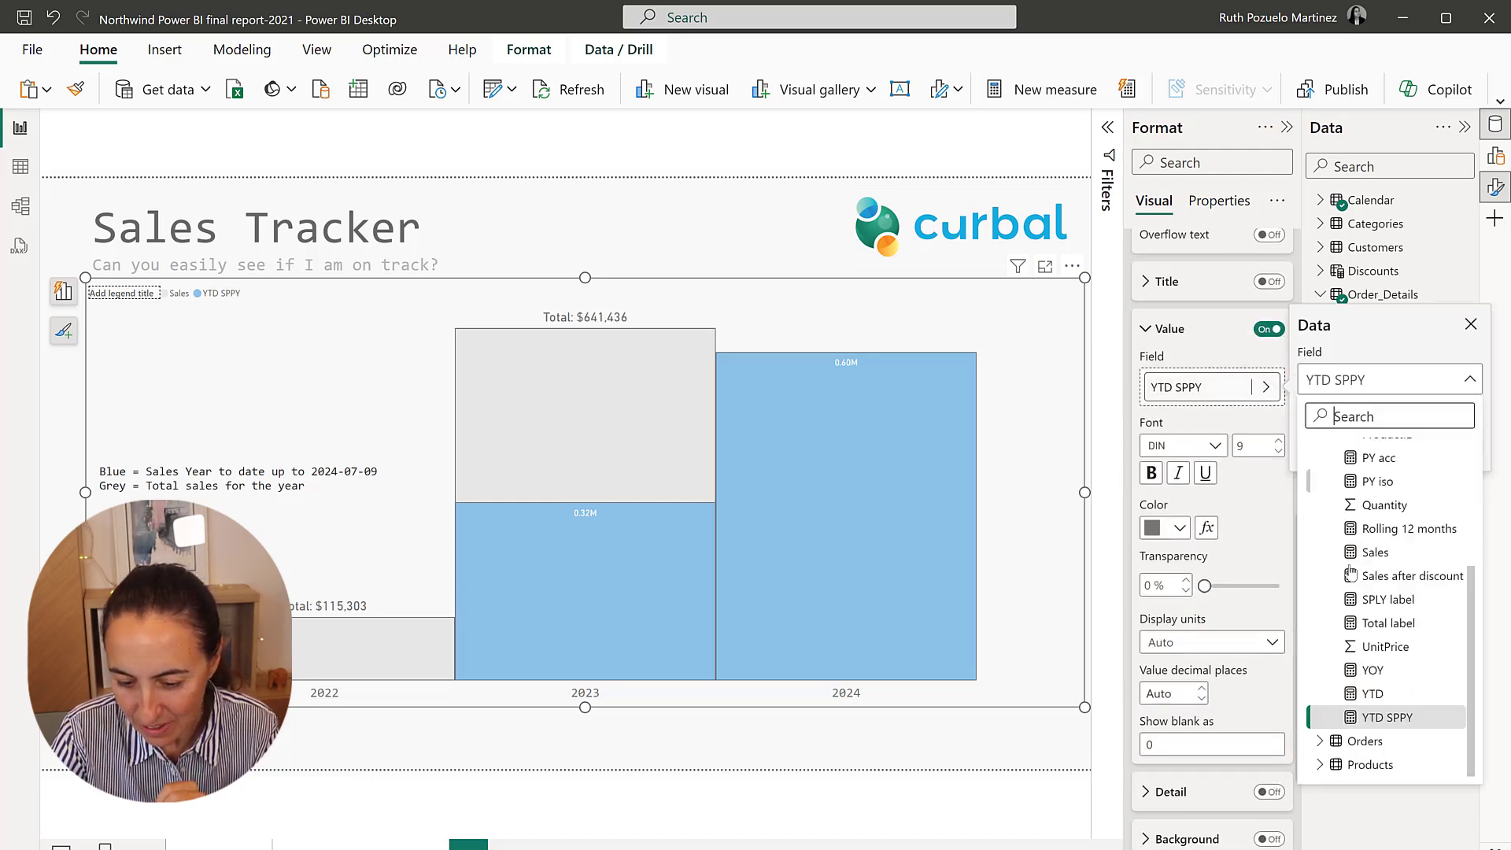
{"action": "left_click", "coordinate": [1368, 600]}
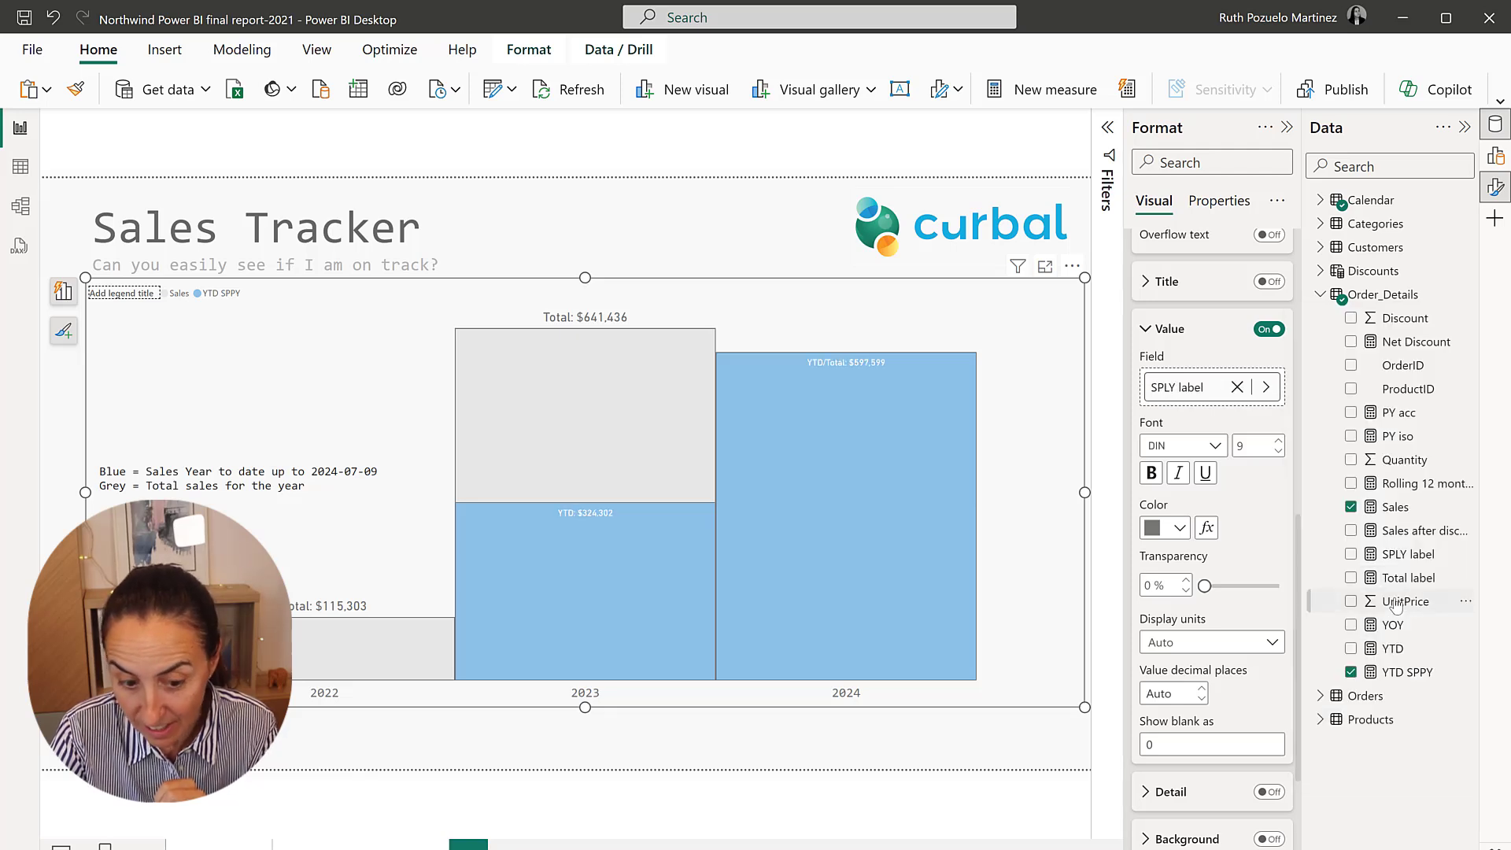
{"action": "left_click", "coordinate": [1180, 528]}
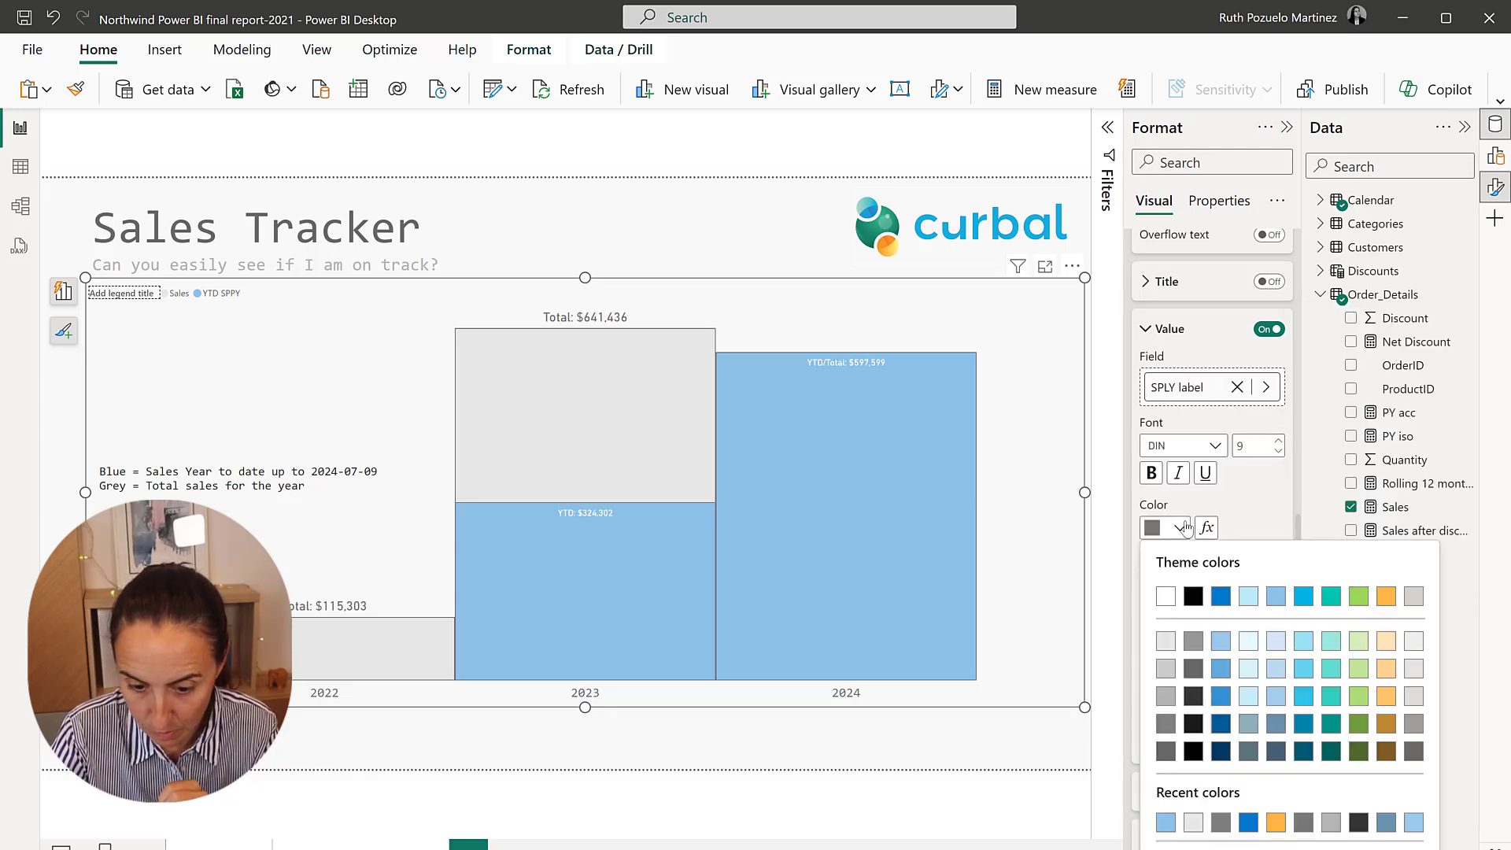
{"action": "left_click", "coordinate": [1221, 596]}
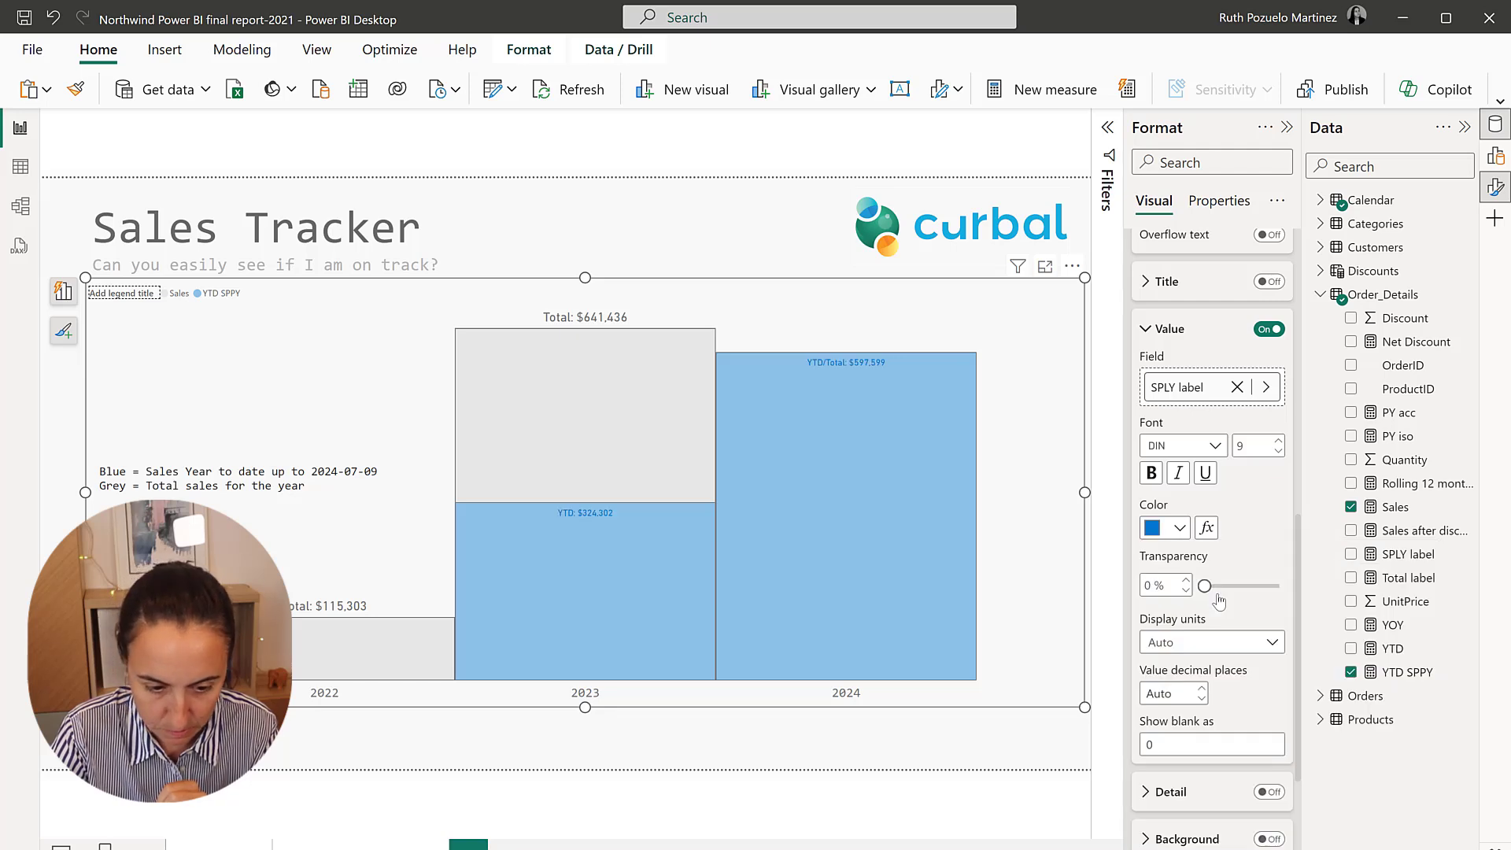
{"action": "left_click", "coordinate": [1281, 442]}
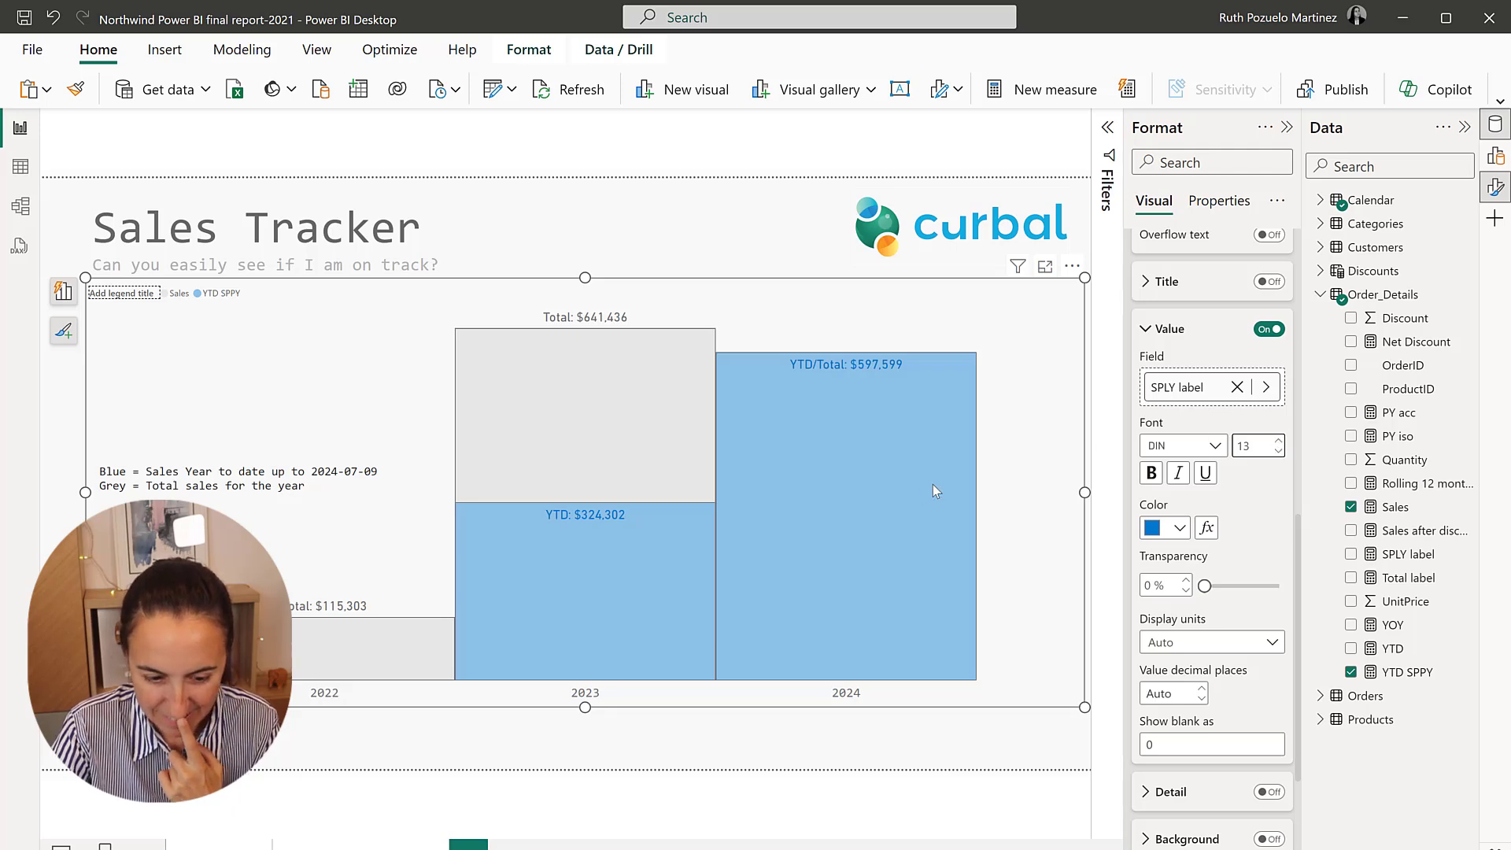
{"action": "left_click", "coordinate": [717, 212]}
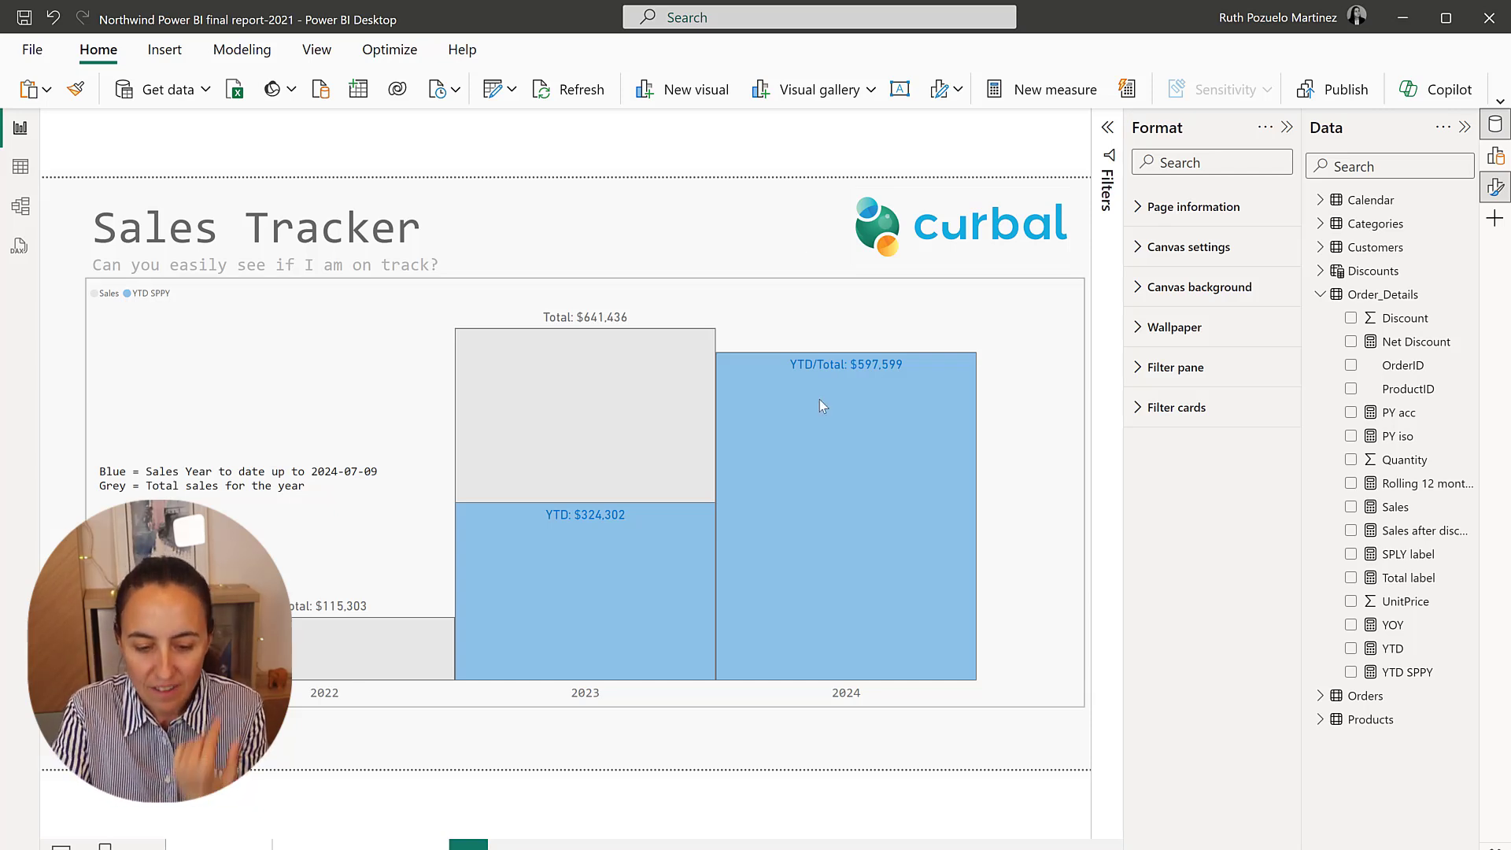
{"action": "mouse_move", "coordinate": [838, 535]}
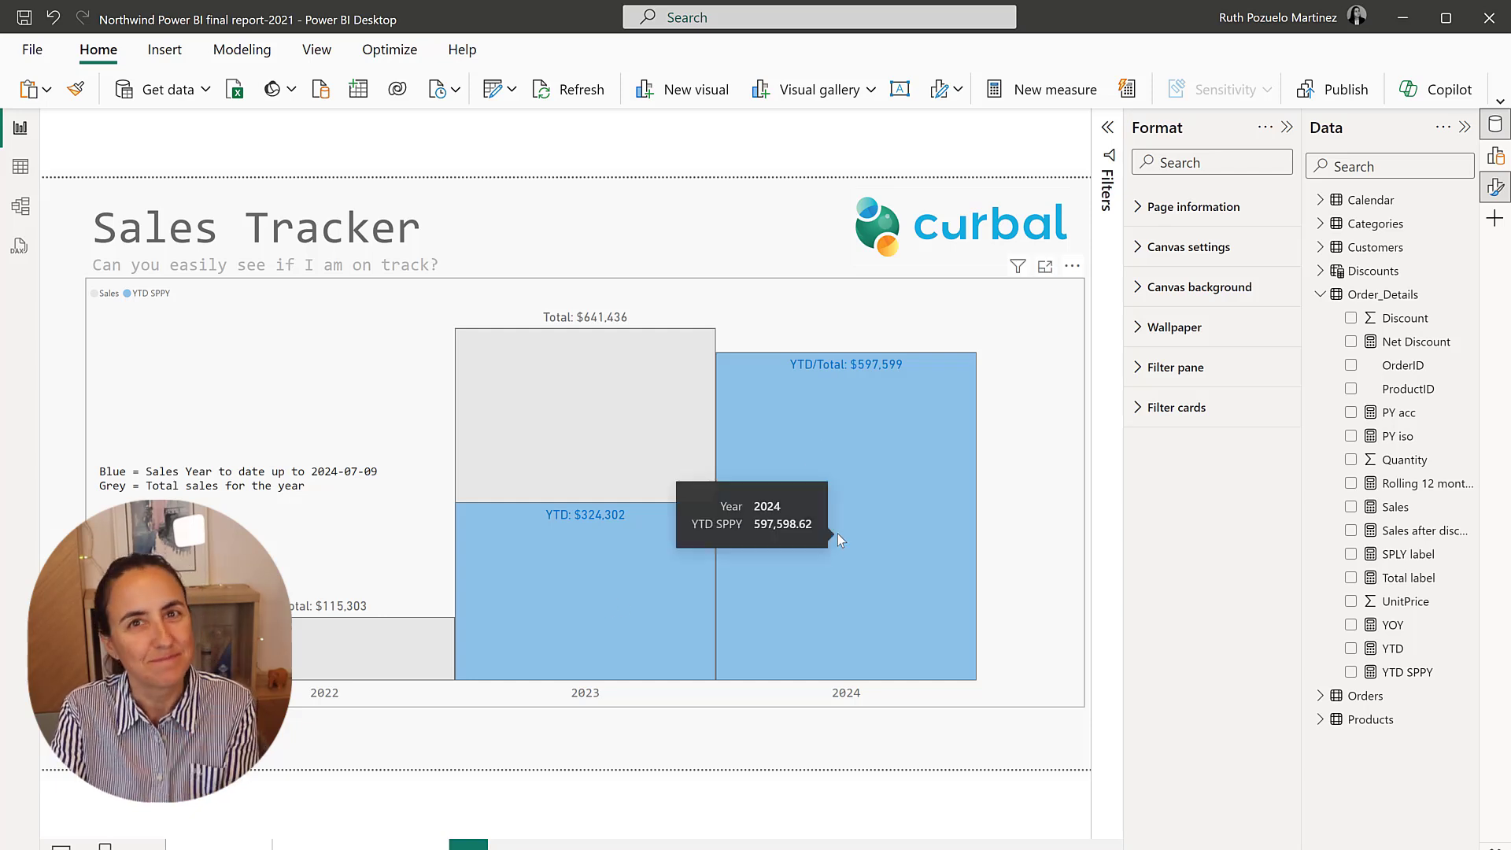